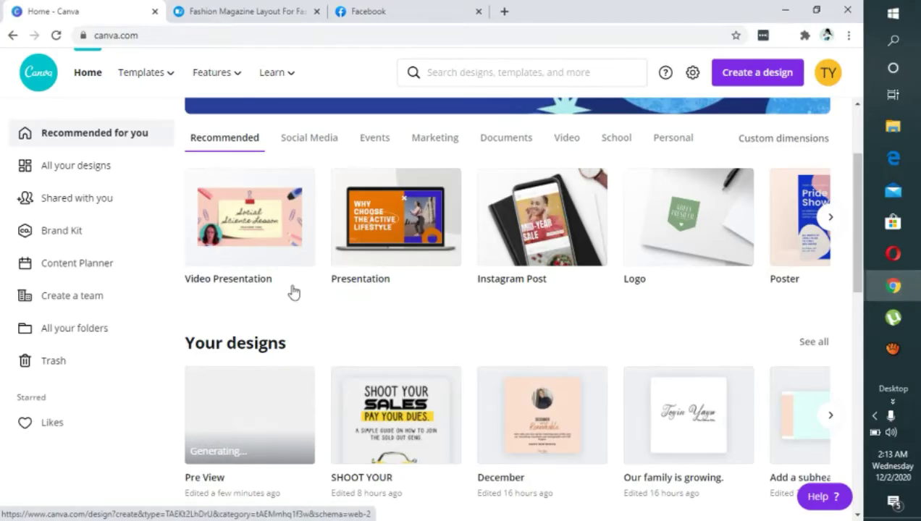
Step: Create a new design from the recommended Magazine Cover type, 21 × 29.7 cm
{"action": "left_click", "coordinate": [831, 217]}
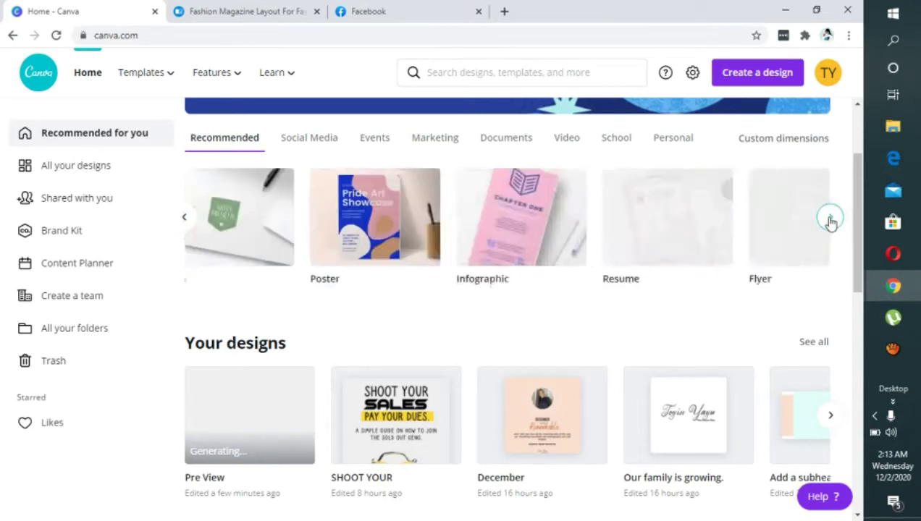
{"action": "left_click", "coordinate": [831, 219]}
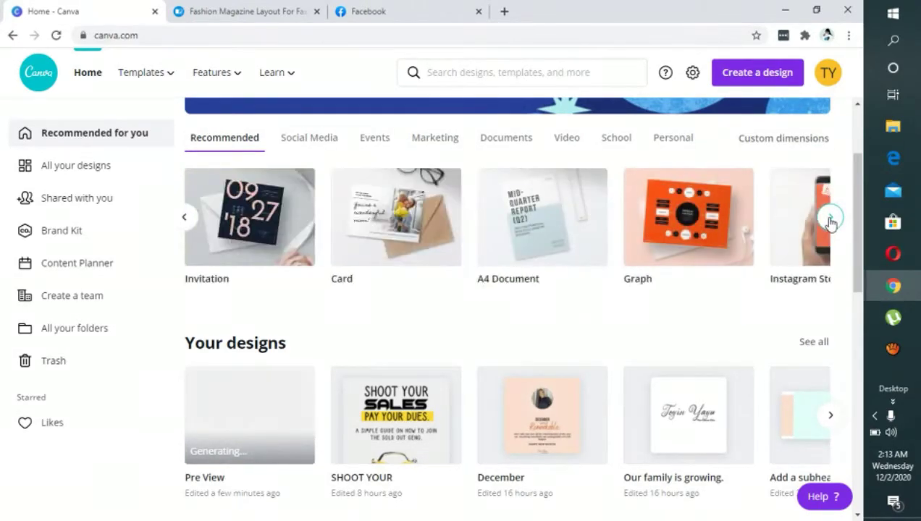
{"action": "left_click", "coordinate": [830, 218]}
{"action": "left_click", "coordinate": [830, 219]}
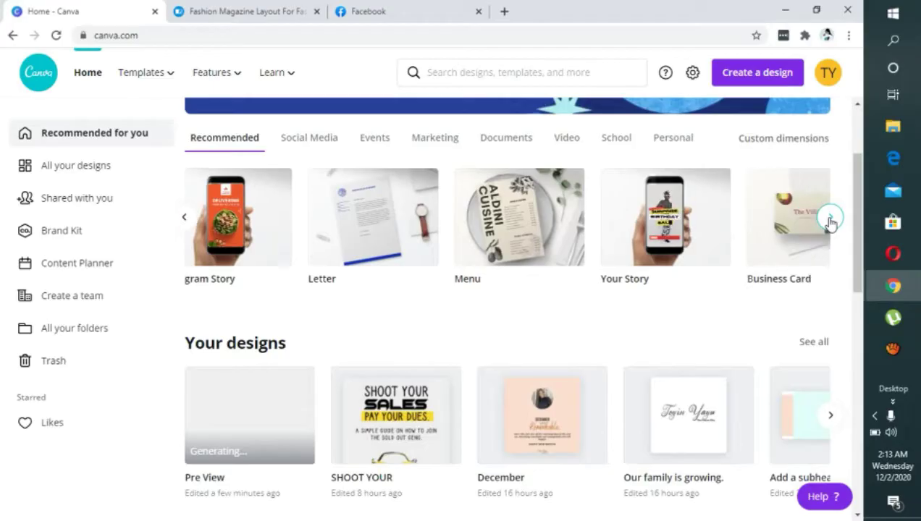
{"action": "left_click", "coordinate": [831, 219]}
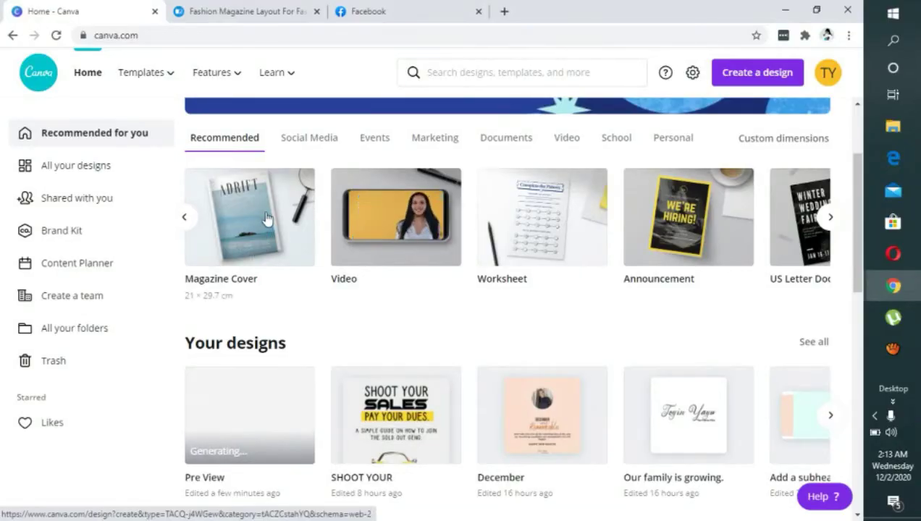
{"action": "left_click", "coordinate": [420, 210]}
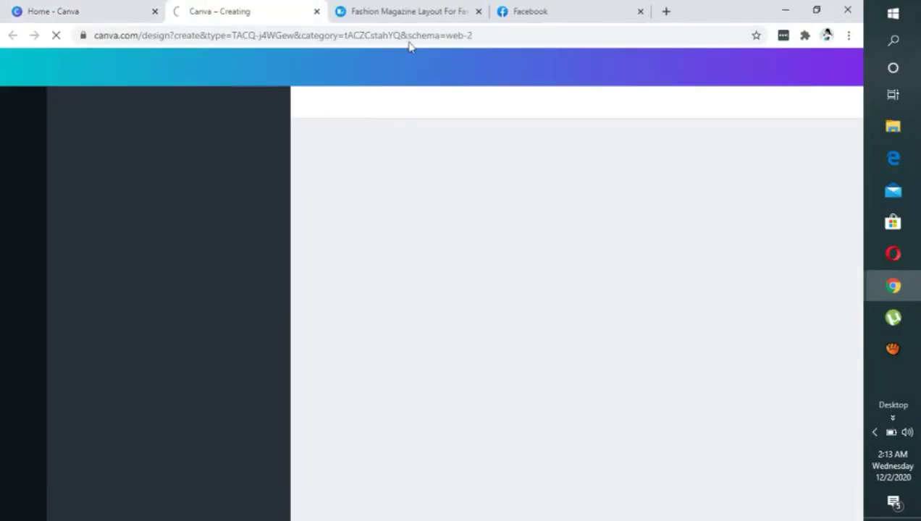
Step: Examine the cover and contents layout of the Flipsnack fashion magazine template, and return to the blank Canva design
{"action": "left_click", "coordinate": [427, 11]}
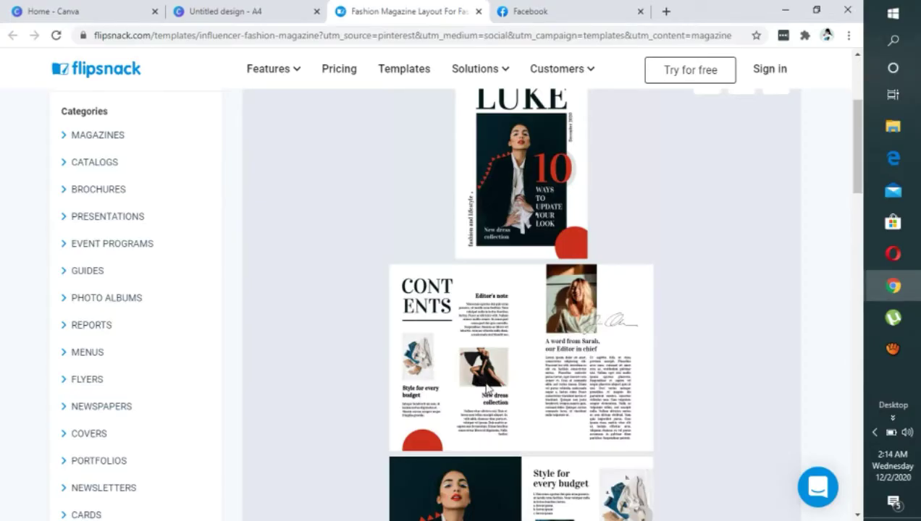
{"action": "left_click", "coordinate": [239, 10]}
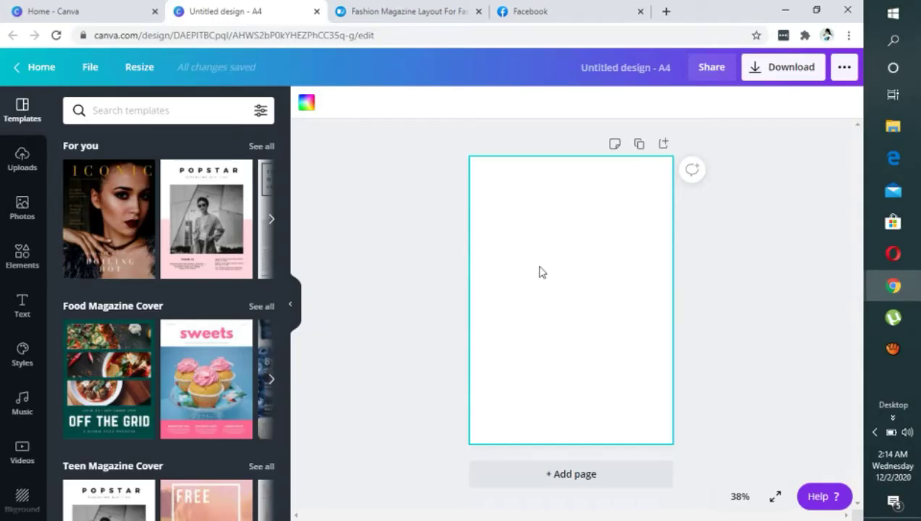
{"action": "left_click", "coordinate": [398, 21]}
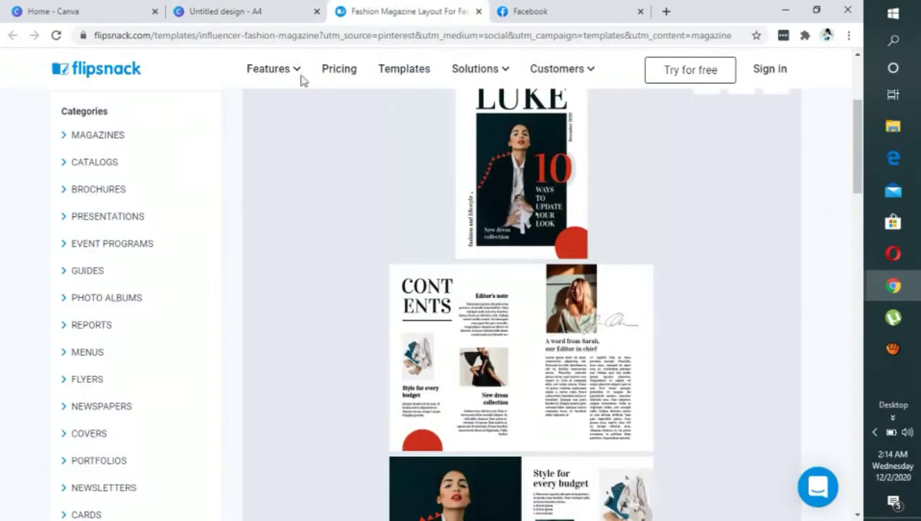
{"action": "left_click", "coordinate": [212, 10]}
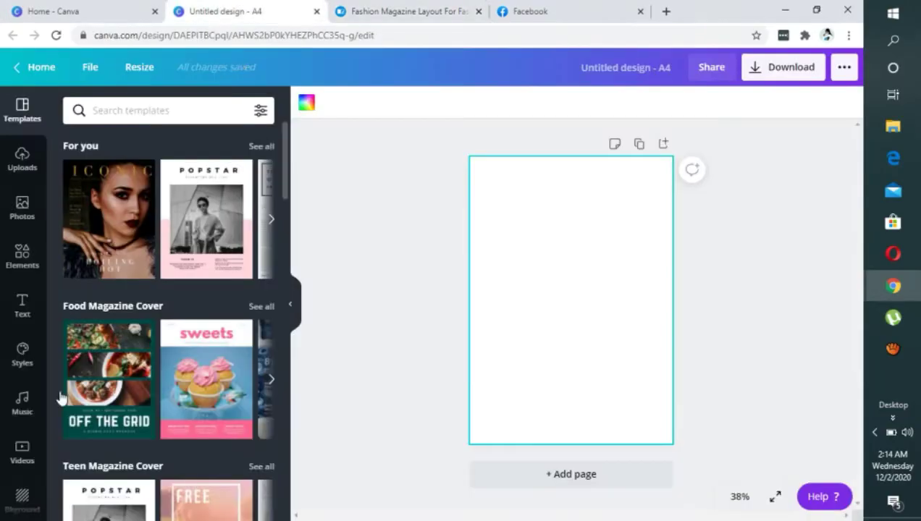
Step: Add the "love, peace, and joy" text combination, ungroup it, and move its heading to the page's upper left area
{"action": "left_click", "coordinate": [22, 304]}
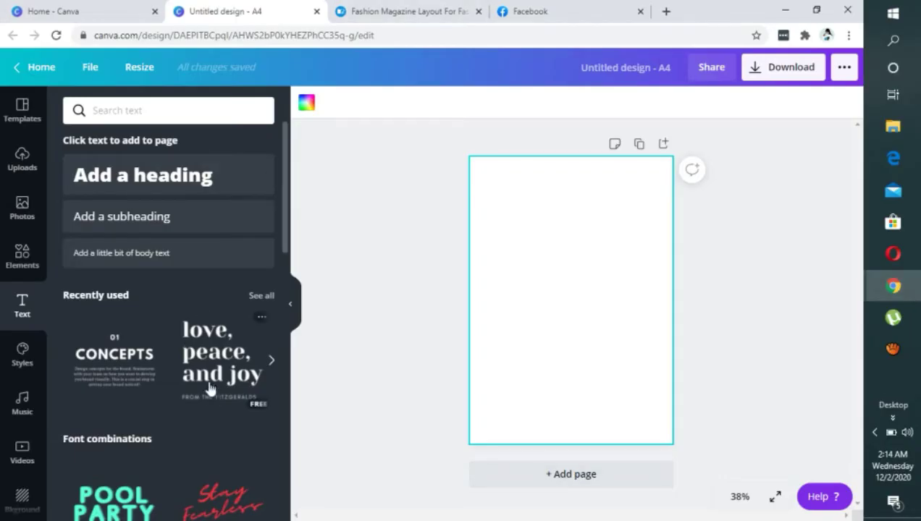
{"action": "left_click", "coordinate": [234, 382]}
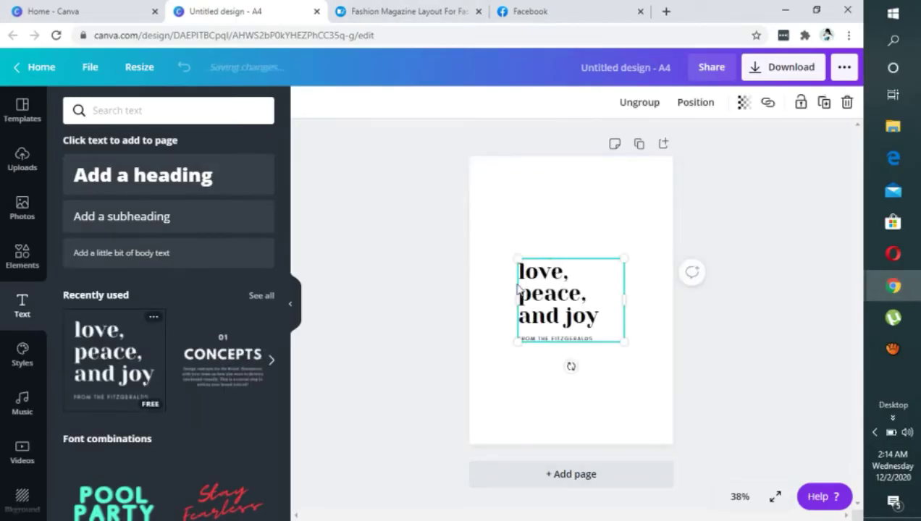
{"action": "left_click", "coordinate": [640, 102]}
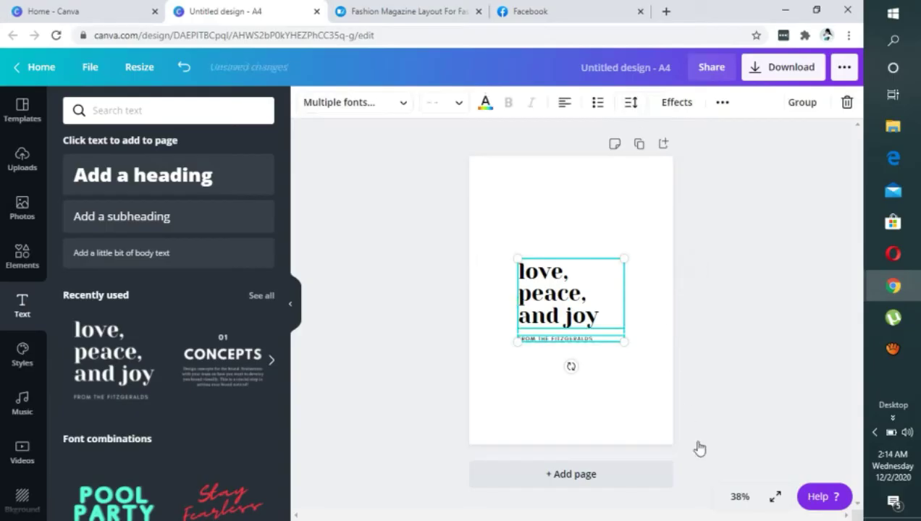
{"action": "left_click", "coordinate": [621, 436]}
{"action": "left_click_drag", "start_coordinate": [546, 305], "coordinate": [520, 211]}
{"action": "double_click", "coordinate": [520, 210]}
{"action": "left_click_drag", "start_coordinate": [571, 227], "coordinate": [491, 227]}
Step: Replace the heading text with "PRE" and "VIEW" on two lines
{"action": "left_click", "coordinate": [493, 183]}
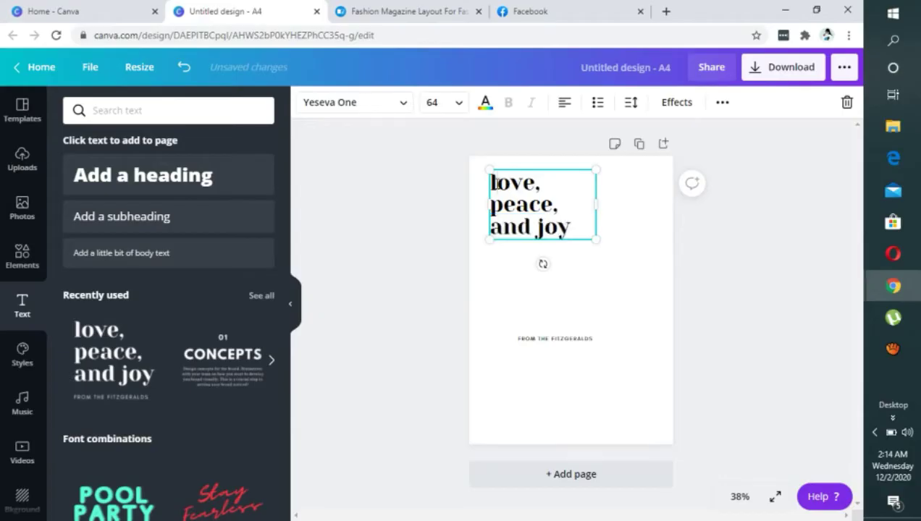
{"action": "left_click_drag", "start_coordinate": [491, 182], "coordinate": [575, 227]}
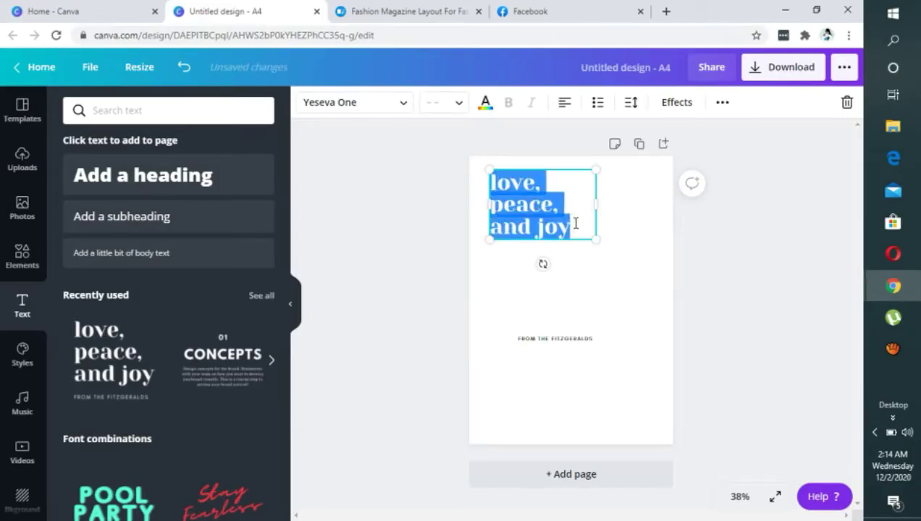
{"action": "type", "text": "PRE"}
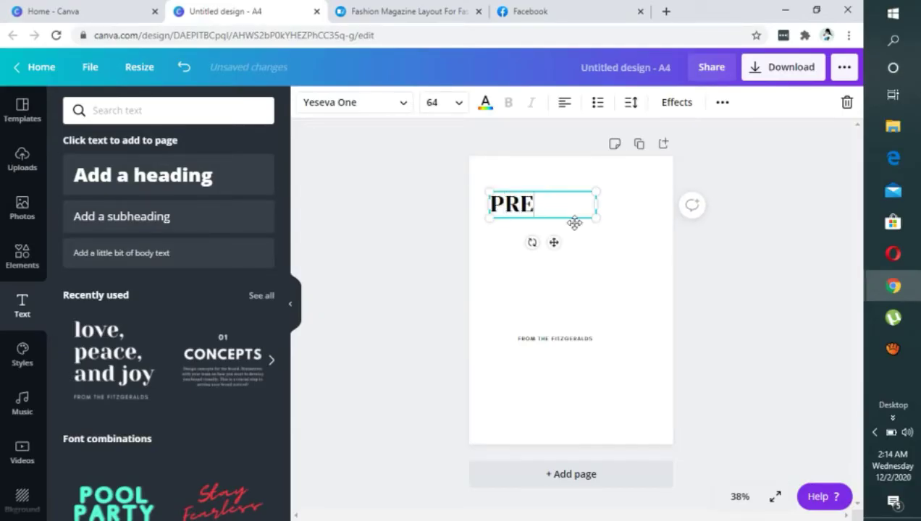
{"action": "key", "text": "Return"}
{"action": "type", "text": "VIEW"}
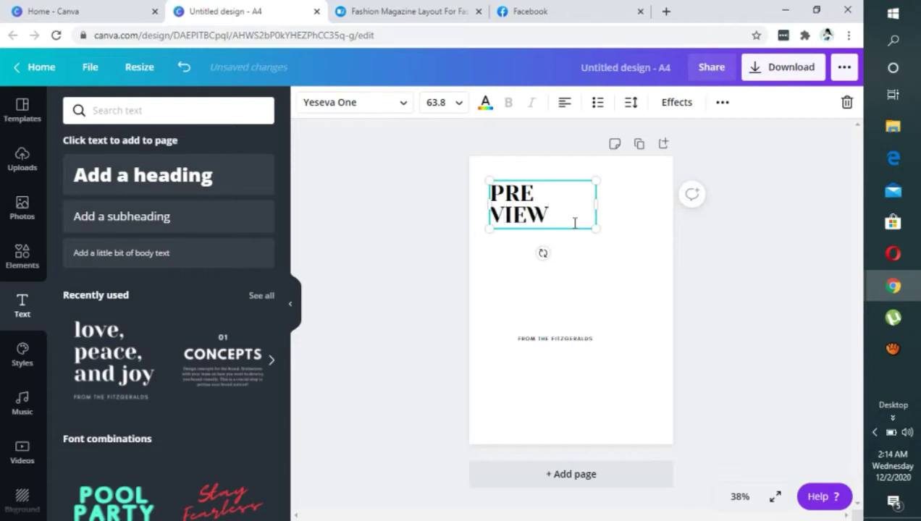
Step: Enlarge the PRE VIEW heading to about font size 86.9 and place it in the page's upper left corner
{"action": "left_click_drag", "start_coordinate": [599, 204], "coordinate": [582, 241]}
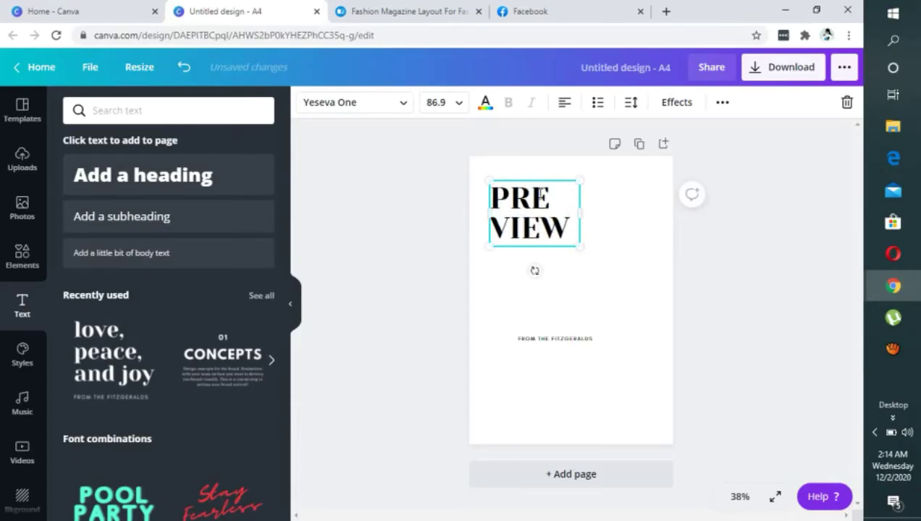
{"action": "left_click", "coordinate": [629, 197]}
{"action": "mouse_move", "coordinate": [527, 211]}
{"action": "left_mouse_down"}
{"action": "mouse_move", "coordinate": [510, 198]}
{"action": "mouse_move", "coordinate": [519, 196]}
{"action": "left_mouse_up"}
{"action": "left_click", "coordinate": [588, 274]}
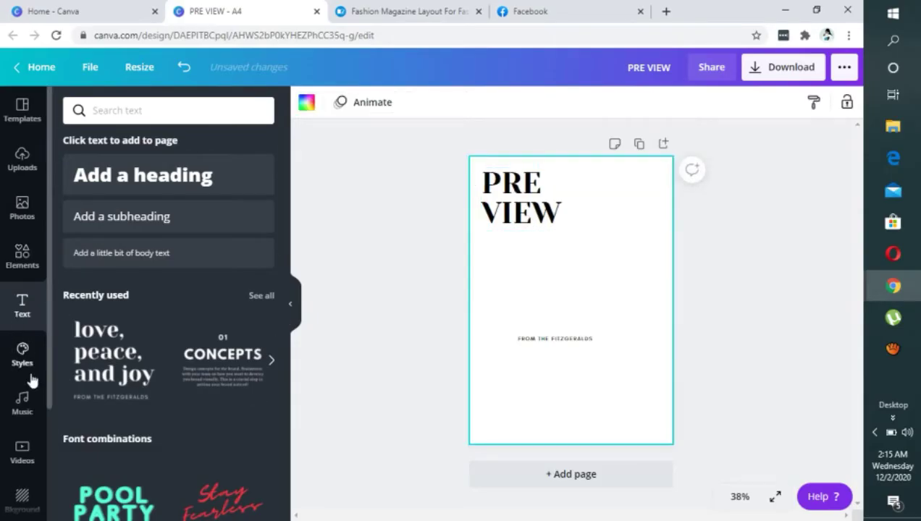
Step: Add a thin horizontal line and fit it directly beneath the word VIEW, nearly as wide as the word
{"action": "left_click", "coordinate": [22, 259]}
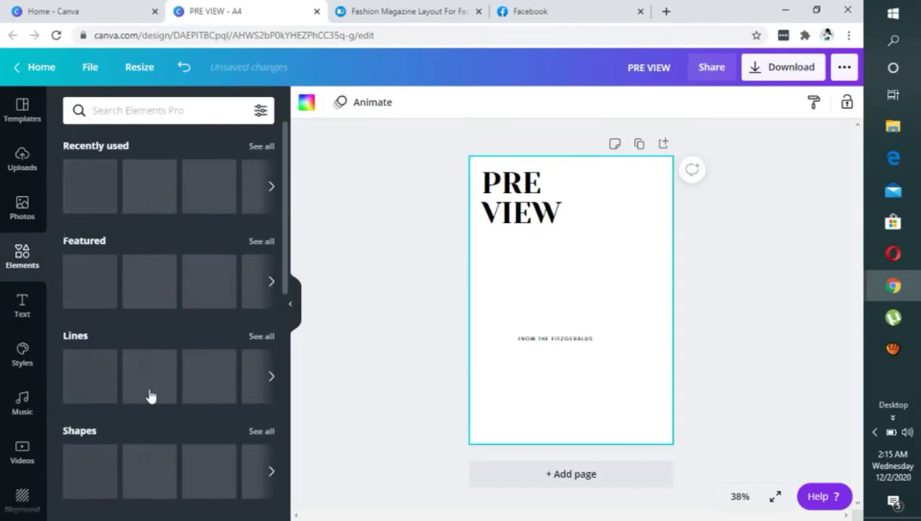
{"action": "left_click", "coordinate": [88, 188]}
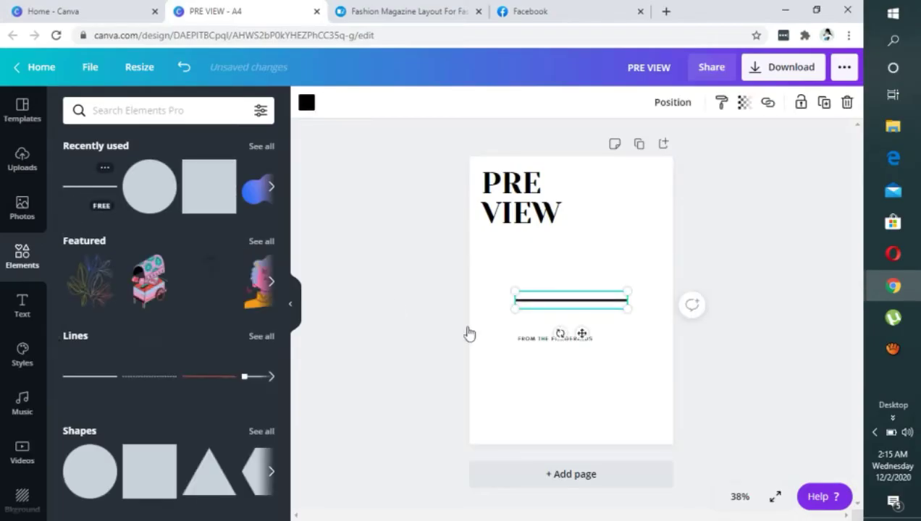
{"action": "left_click_drag", "start_coordinate": [627, 294], "coordinate": [570, 329]}
{"action": "left_click", "coordinate": [732, 497]}
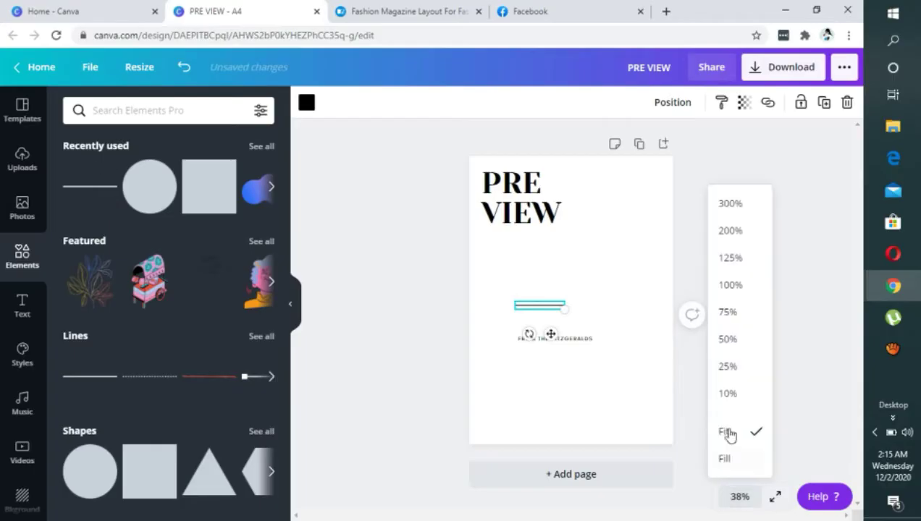
{"action": "left_click", "coordinate": [730, 312]}
{"action": "left_click_drag", "start_coordinate": [559, 310], "coordinate": [622, 300]}
{"action": "left_click_drag", "start_coordinate": [565, 326], "coordinate": [520, 187]}
{"action": "left_click_drag", "start_coordinate": [583, 313], "coordinate": [545, 163]}
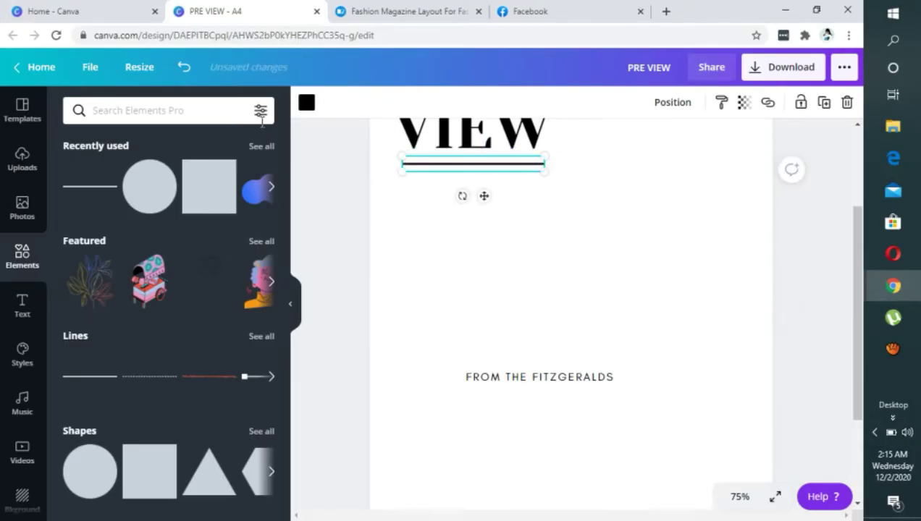
Step: Change the colour of the line under the heading to the default red
{"action": "left_click", "coordinate": [306, 102]}
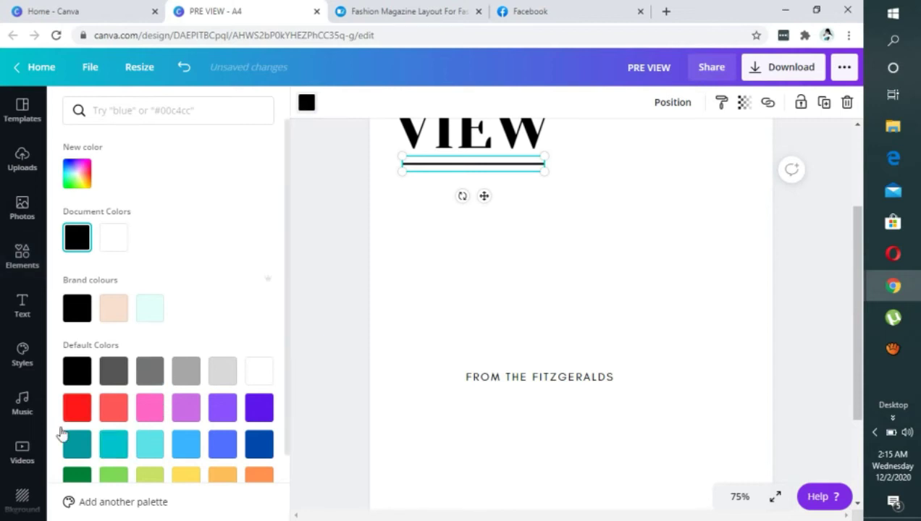
{"action": "left_click", "coordinate": [76, 408]}
{"action": "left_click", "coordinate": [628, 290]}
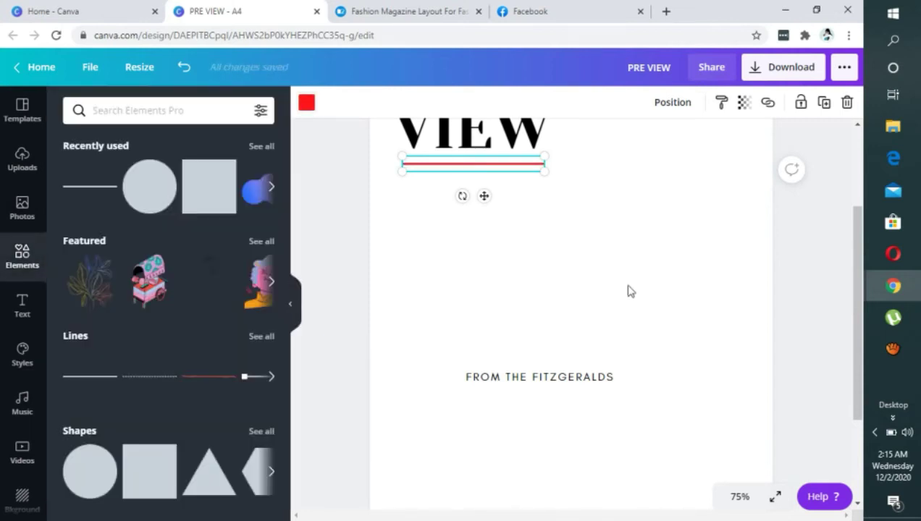
Step: Delete the "FROM THE FITZGERALDS" subtitle and fit the whole page in view
{"action": "left_click", "coordinate": [590, 375]}
{"action": "left_click", "coordinate": [847, 102]}
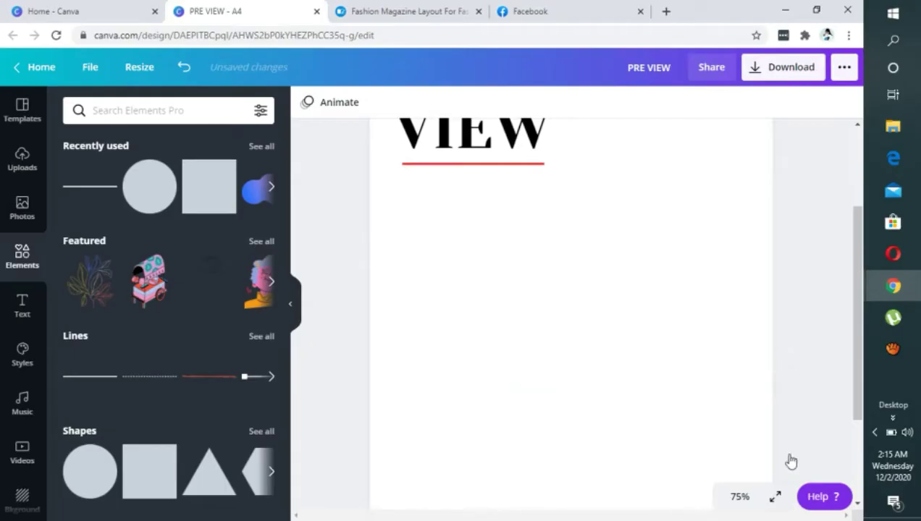
{"action": "left_click", "coordinate": [738, 497]}
{"action": "left_click", "coordinate": [724, 432]}
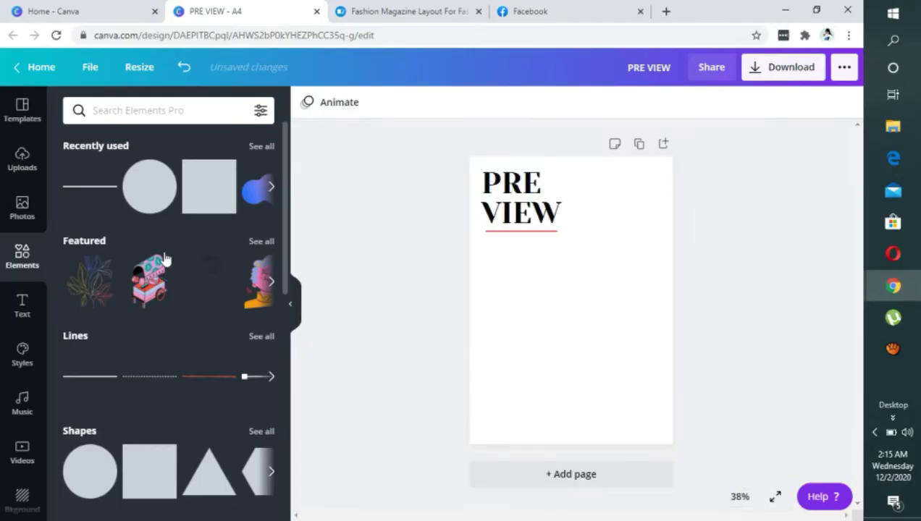
{"action": "left_click", "coordinate": [14, 200]}
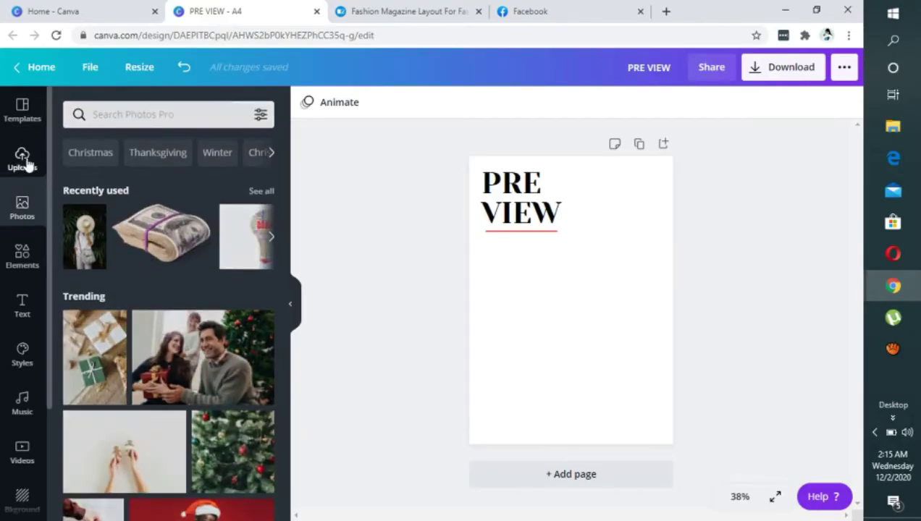
{"action": "left_click", "coordinate": [22, 160]}
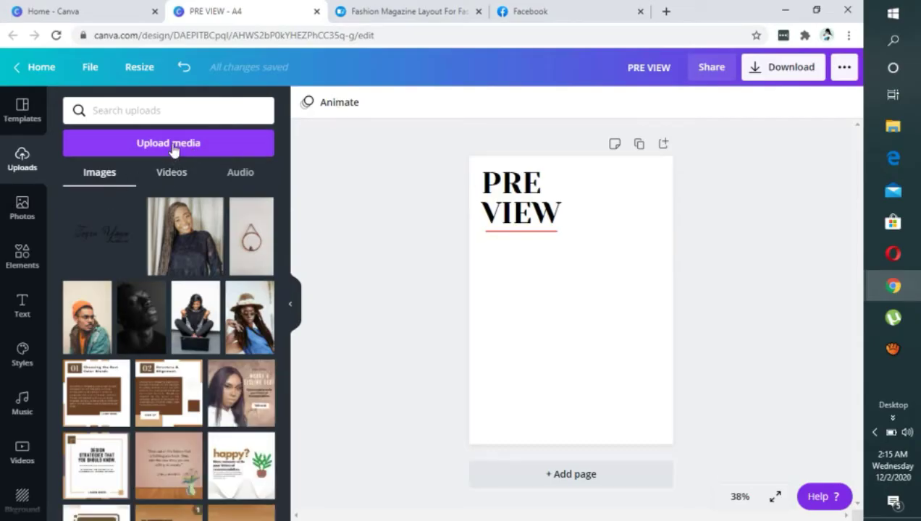
{"action": "left_click", "coordinate": [171, 143]}
{"action": "left_click", "coordinate": [86, 187]}
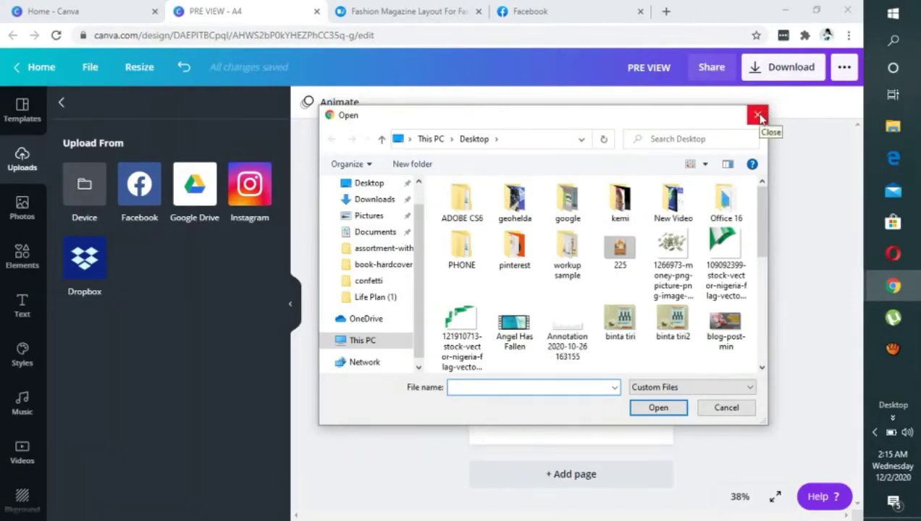
{"action": "left_click", "coordinate": [757, 116]}
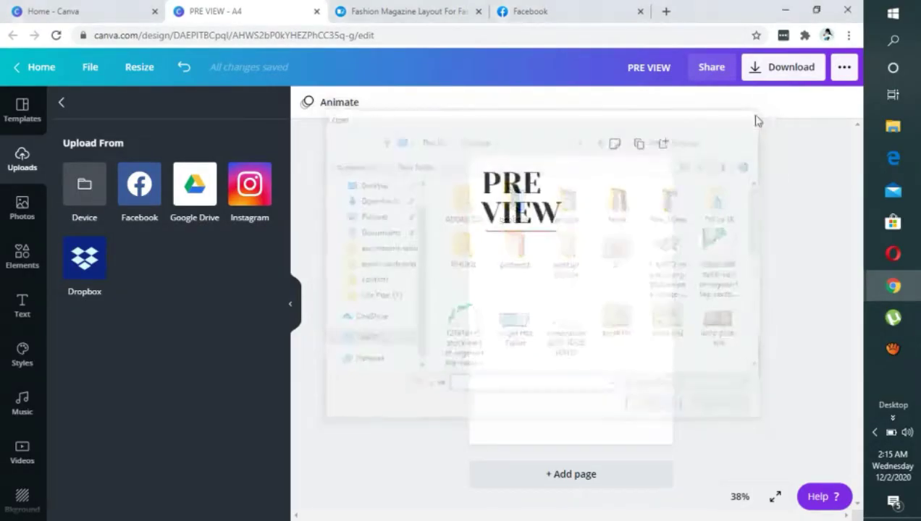
Step: Search the photo library for "fashion"
{"action": "left_click", "coordinate": [20, 208]}
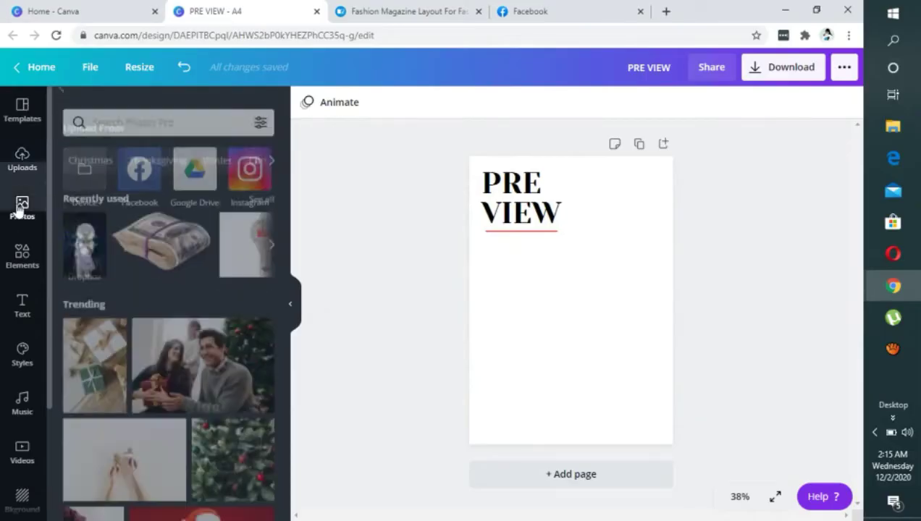
{"action": "left_click", "coordinate": [141, 109]}
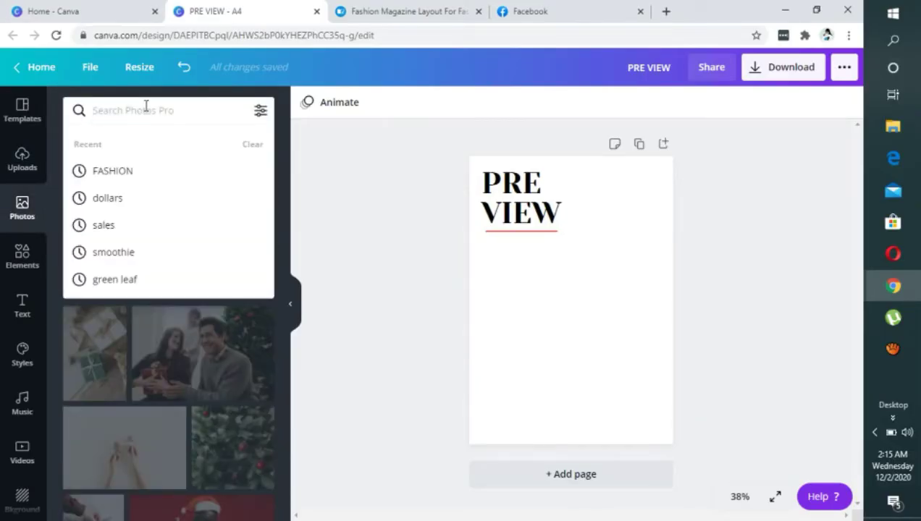
{"action": "type", "text": "fashion"}
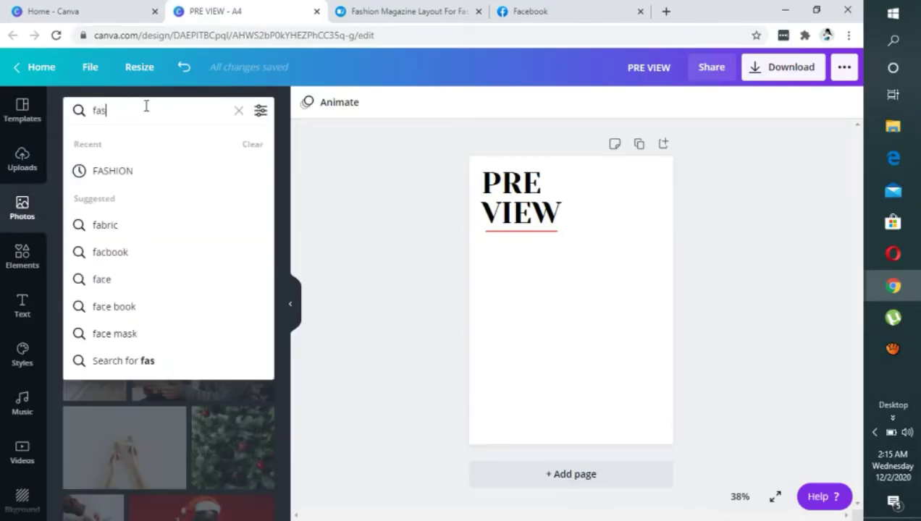
{"action": "key", "text": "Return"}
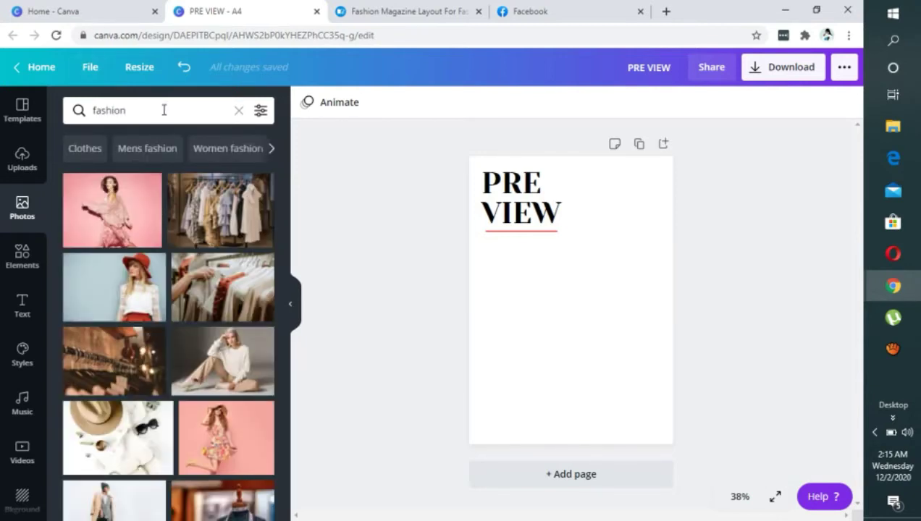
Step: Search the photo library for "medicals" and look through the results
{"action": "left_click_drag", "start_coordinate": [164, 110], "coordinate": [88, 111]}
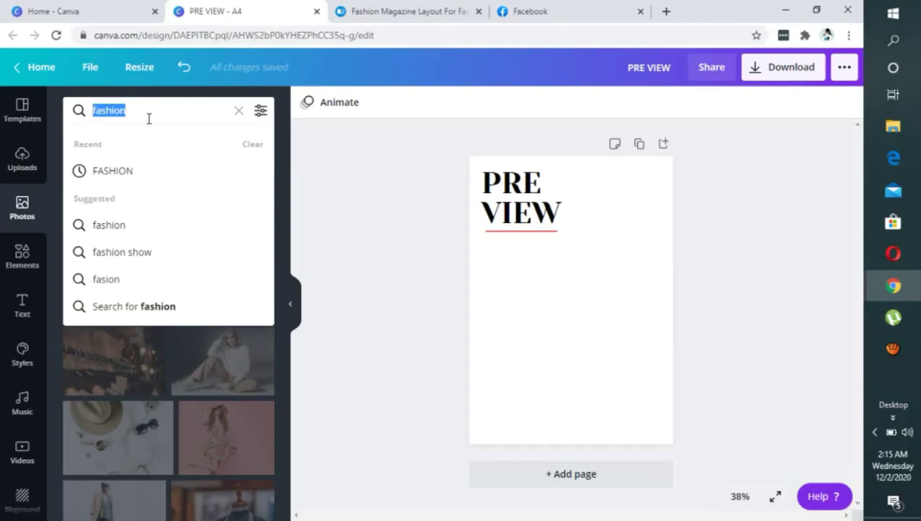
{"action": "type", "text": "medicals"}
{"action": "key", "text": "Return"}
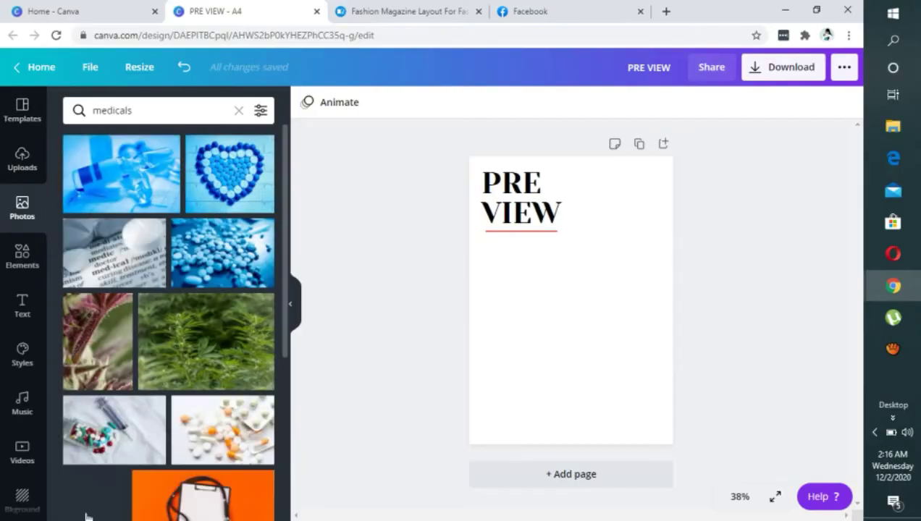
{"action": "scroll", "coordinate": [135, 456], "scroll_direction": "down", "scroll_amount": 3}
{"action": "scroll", "coordinate": [178, 301], "scroll_direction": "down", "scroll_amount": 5}
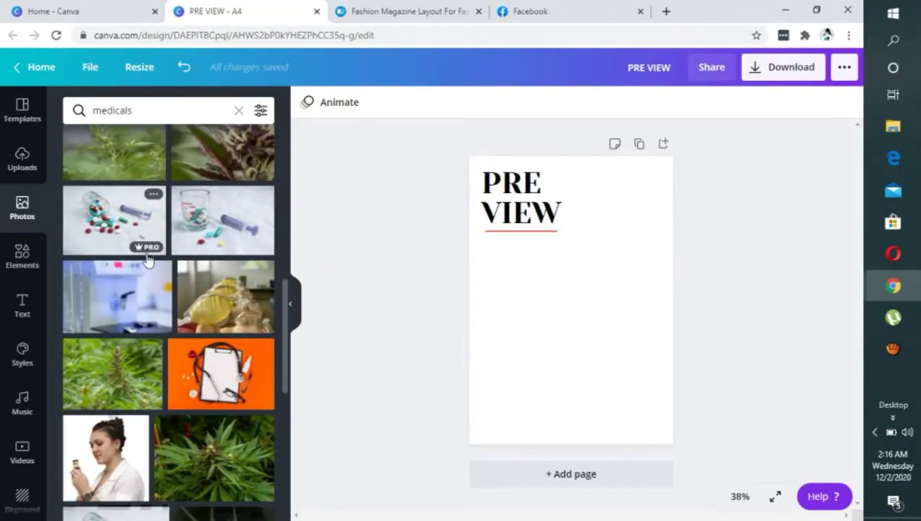
{"action": "scroll", "coordinate": [148, 242], "scroll_direction": "down", "scroll_amount": 3}
{"action": "scroll", "coordinate": [120, 377], "scroll_direction": "down", "scroll_amount": 3}
{"action": "scroll", "coordinate": [115, 410], "scroll_direction": "up", "scroll_amount": 10}
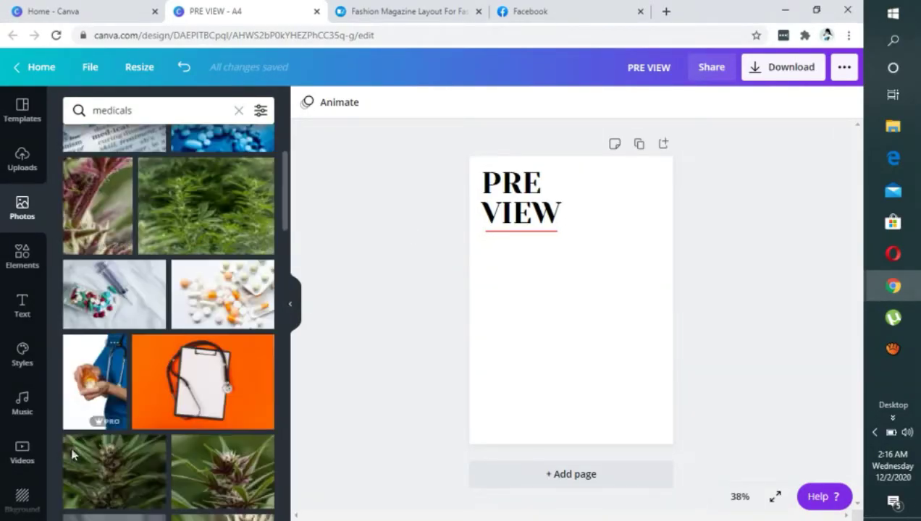
Step: Add the photo of hands holding an open pill bottle and shrink it to fit beneath the red underline
{"action": "left_click", "coordinate": [94, 381]}
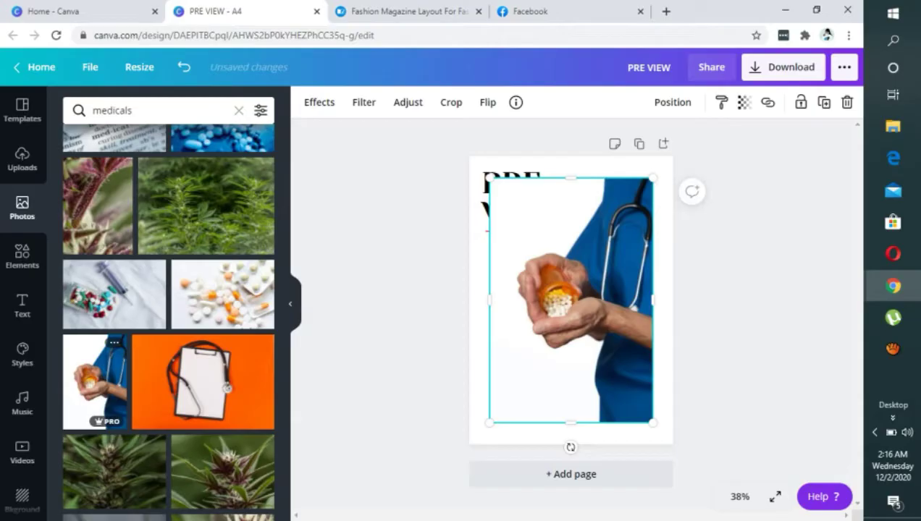
{"action": "left_click_drag", "start_coordinate": [620, 244], "coordinate": [589, 301]}
{"action": "left_click_drag", "start_coordinate": [535, 348], "coordinate": [528, 295]}
{"action": "left_click_drag", "start_coordinate": [570, 241], "coordinate": [556, 259]}
{"action": "left_click_drag", "start_coordinate": [520, 317], "coordinate": [520, 296]}
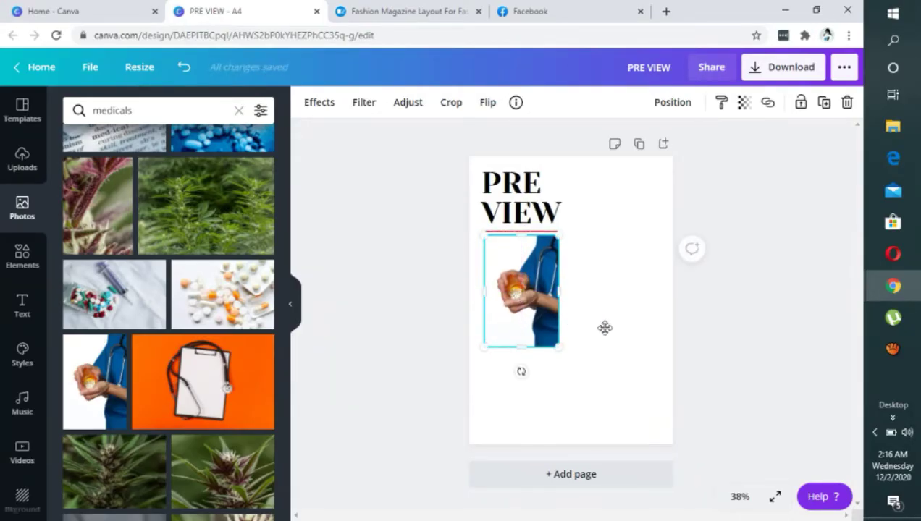
{"action": "left_click", "coordinate": [604, 332]}
{"action": "left_click", "coordinate": [520, 325]}
Step: Replace the photo under the heading with the one of brown pill bottles on a red background
{"action": "scroll", "coordinate": [123, 297], "scroll_direction": "down", "scroll_amount": 5}
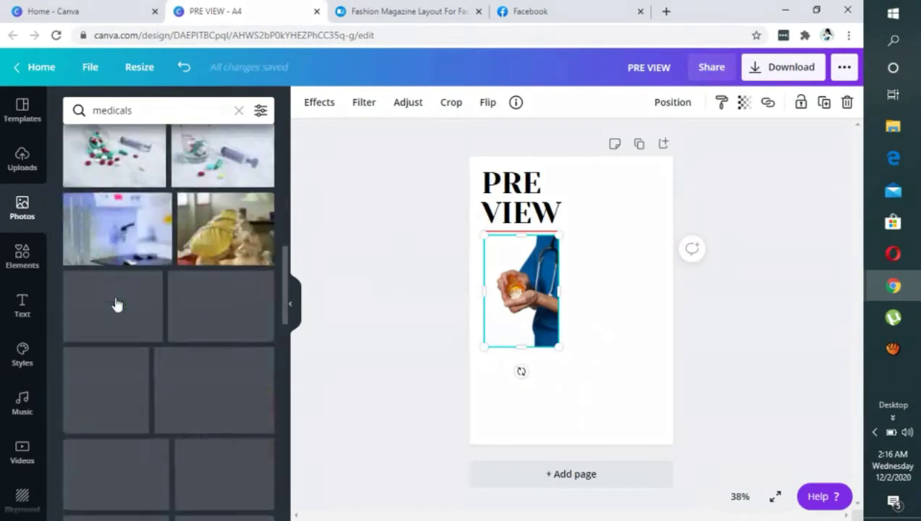
{"action": "scroll", "coordinate": [145, 362], "scroll_direction": "down", "scroll_amount": 5}
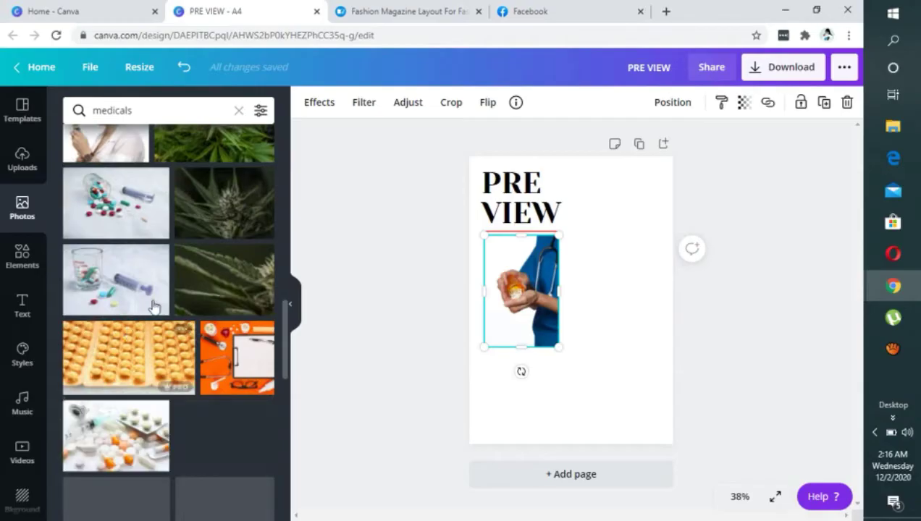
{"action": "scroll", "coordinate": [182, 325], "scroll_direction": "down", "scroll_amount": 5}
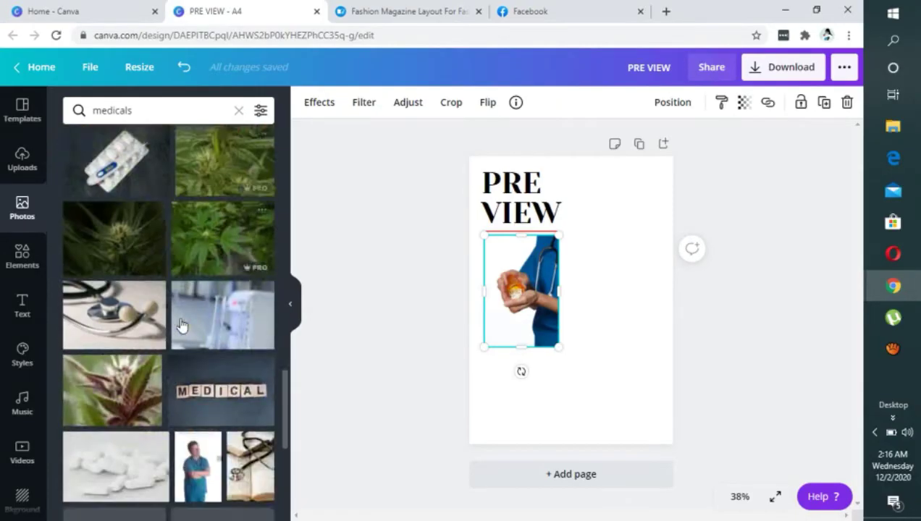
{"action": "scroll", "coordinate": [195, 329], "scroll_direction": "down", "scroll_amount": 5}
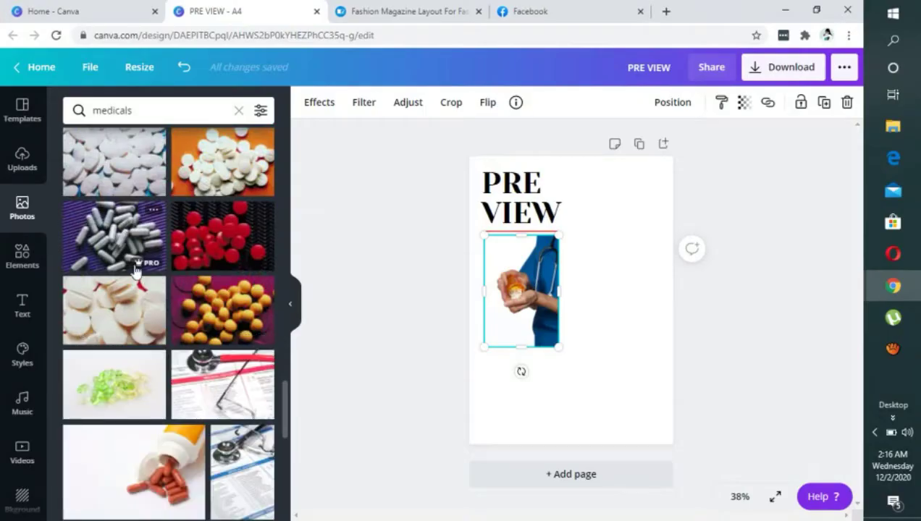
{"action": "scroll", "coordinate": [145, 348], "scroll_direction": "down", "scroll_amount": 5}
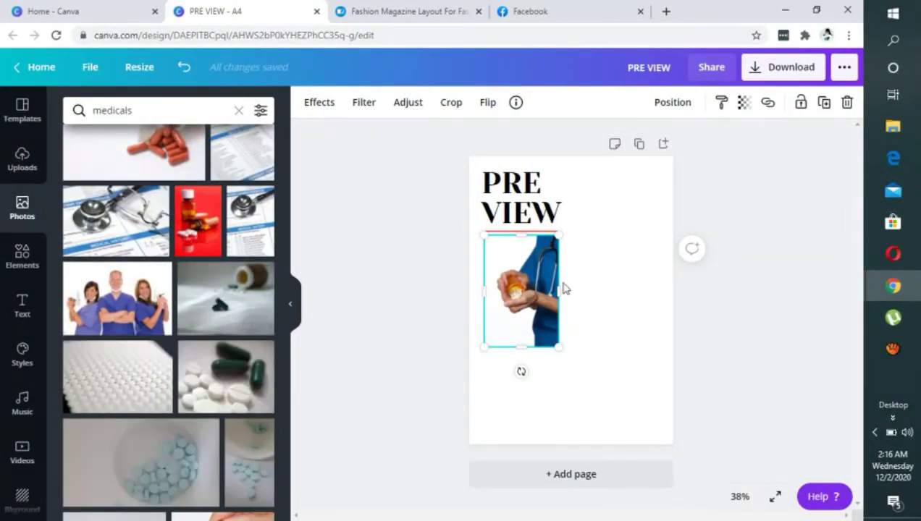
{"action": "left_click", "coordinate": [847, 102]}
{"action": "left_click", "coordinate": [192, 233]}
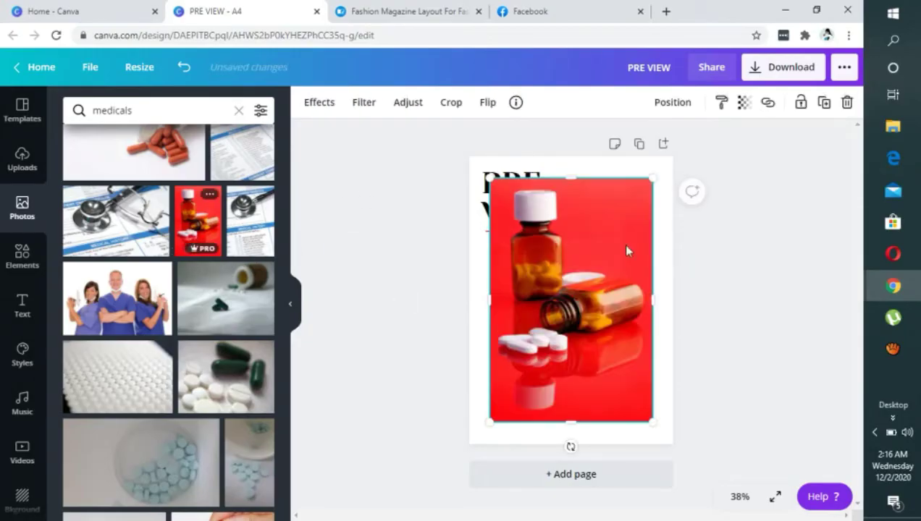
Step: Shrink the red pill bottle photo to about the underline's width and place it directly beneath the line
{"action": "left_click_drag", "start_coordinate": [651, 178], "coordinate": [566, 327]}
{"action": "left_click_drag", "start_coordinate": [530, 361], "coordinate": [526, 303]}
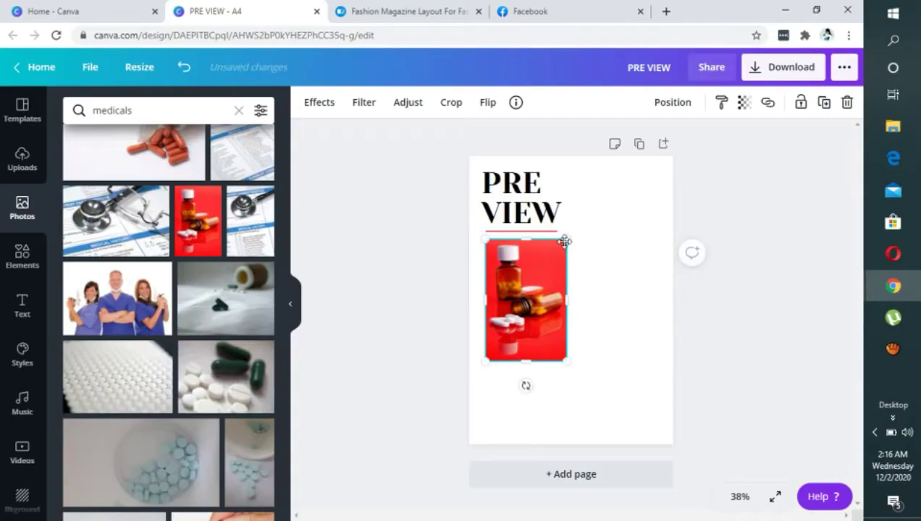
{"action": "left_click_drag", "start_coordinate": [568, 242], "coordinate": [555, 263]}
{"action": "left_click_drag", "start_coordinate": [522, 309], "coordinate": [520, 285]}
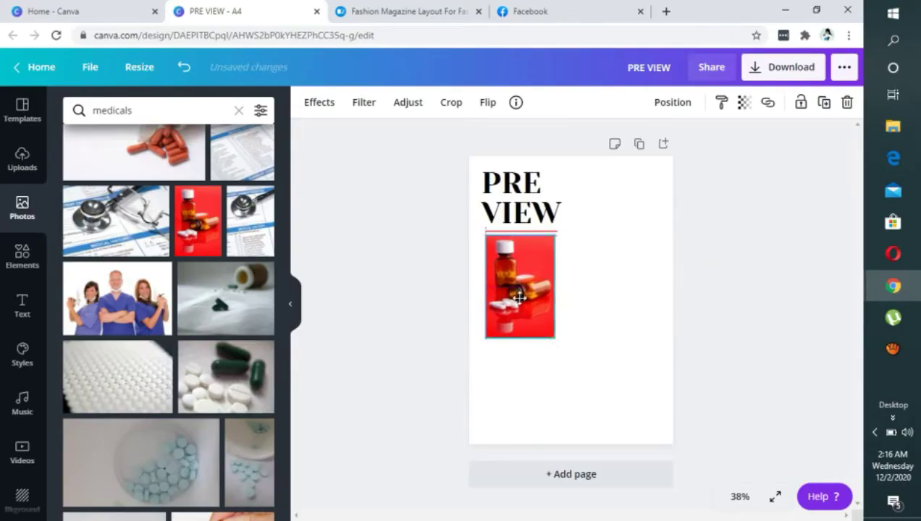
{"action": "left_click", "coordinate": [566, 387]}
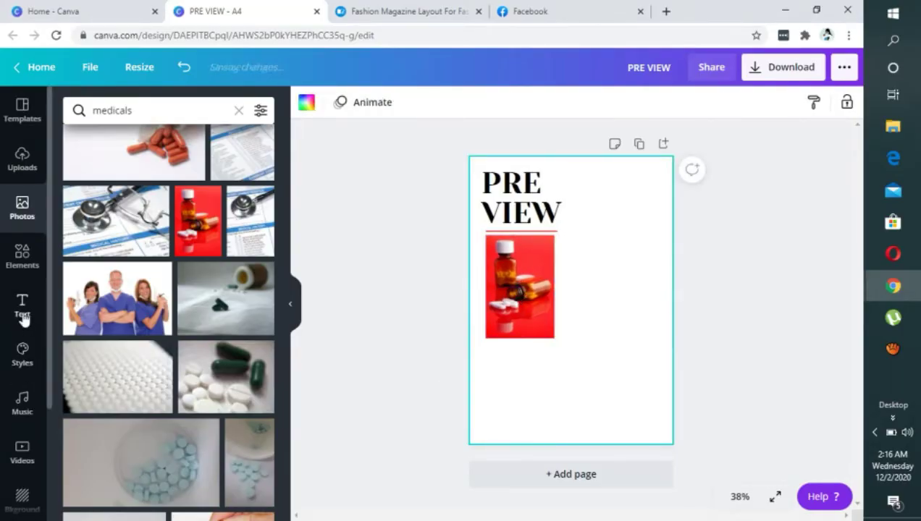
Step: Add the "Have someone write your letters of recommendation." font combination to the page
{"action": "left_click", "coordinate": [22, 318]}
{"action": "scroll", "coordinate": [208, 345], "scroll_direction": "down", "scroll_amount": 1}
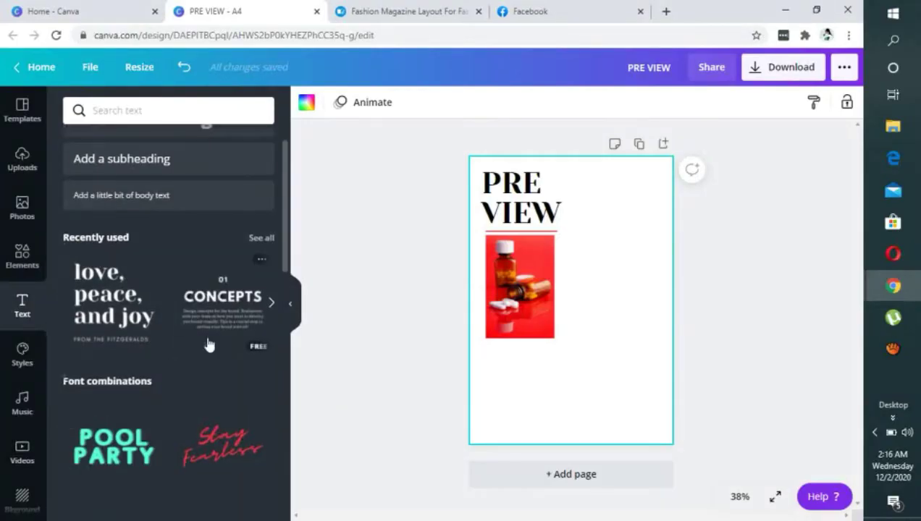
{"action": "scroll", "coordinate": [209, 345], "scroll_direction": "down", "scroll_amount": 10}
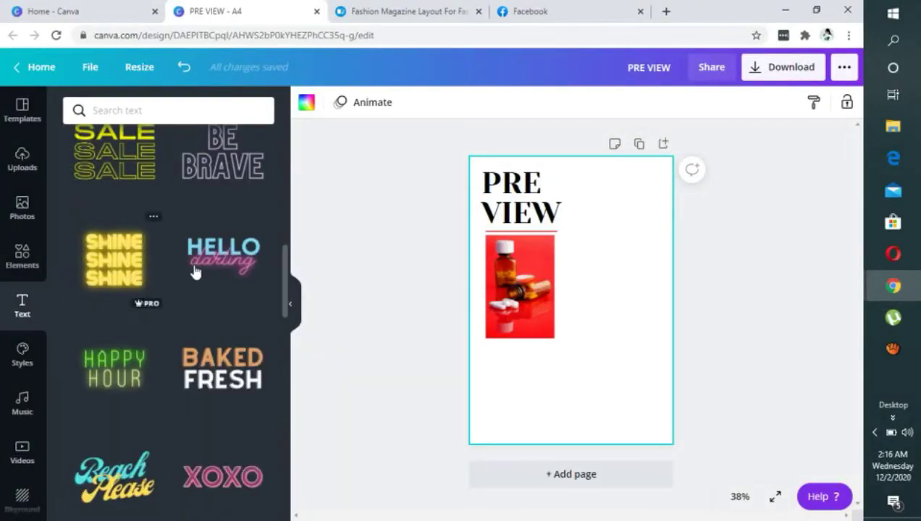
{"action": "scroll", "coordinate": [196, 271], "scroll_direction": "down", "scroll_amount": 8}
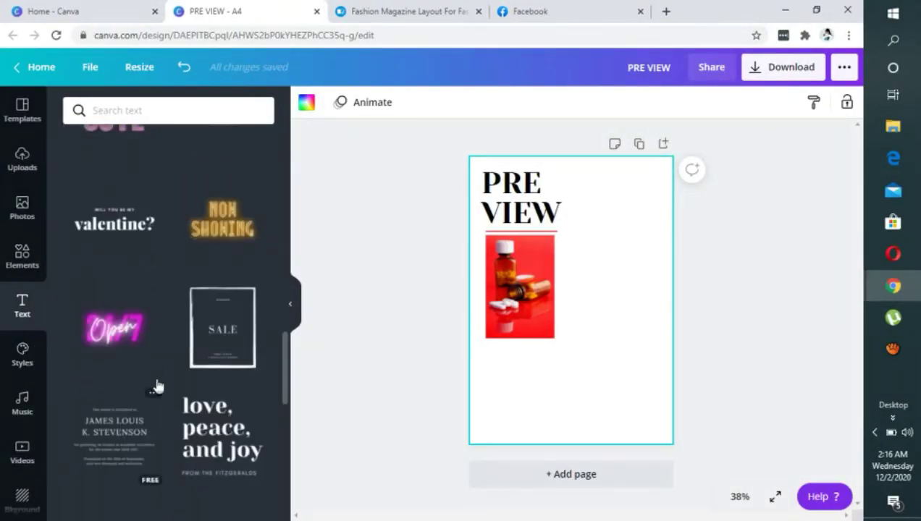
{"action": "scroll", "coordinate": [157, 386], "scroll_direction": "down", "scroll_amount": 6}
{"action": "scroll", "coordinate": [173, 318], "scroll_direction": "down", "scroll_amount": 6}
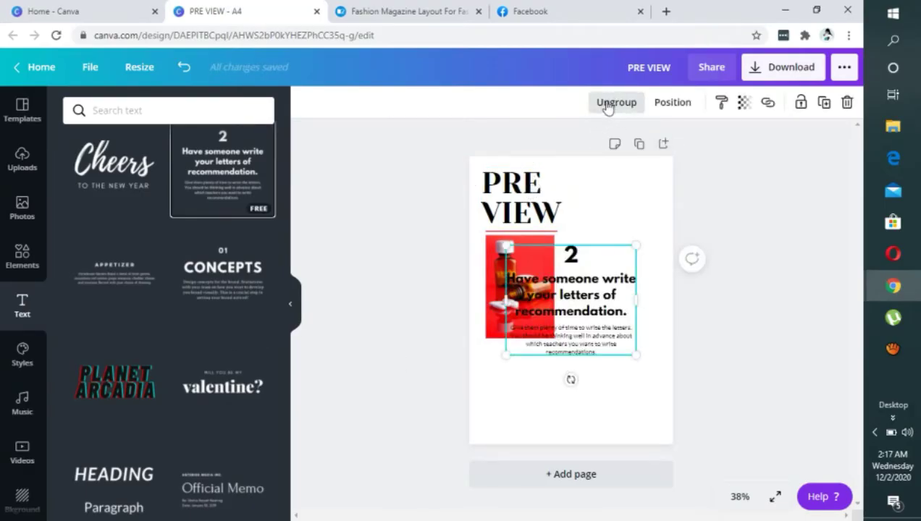
Step: Ungroup the added text combination and delete its number 2
{"action": "left_click", "coordinate": [607, 104]}
{"action": "left_click", "coordinate": [630, 190]}
{"action": "left_click", "coordinate": [595, 262]}
{"action": "left_click", "coordinate": [847, 102]}
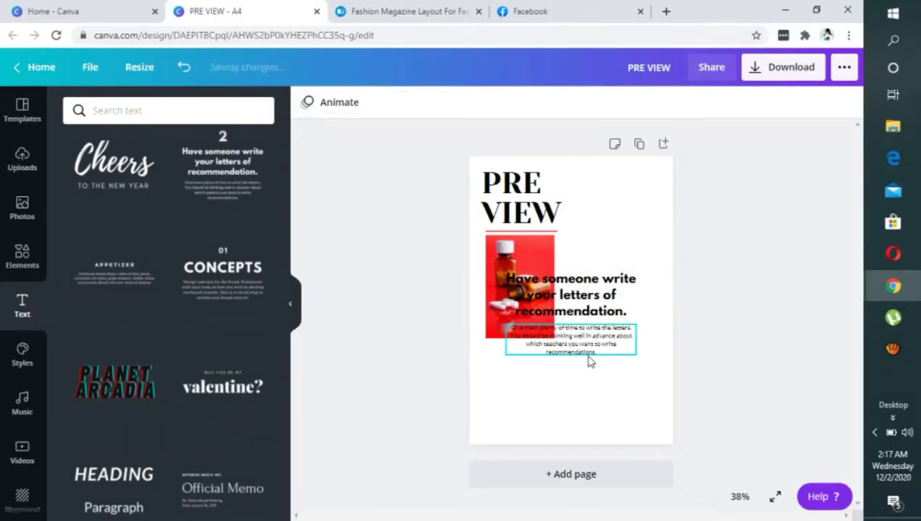
Step: Move the paragraph and its heading below the photo and reword the heading as "How not to use your drugs" on two lines
{"action": "left_click_drag", "start_coordinate": [585, 422], "coordinate": [576, 417]}
{"action": "left_click_drag", "start_coordinate": [597, 292], "coordinate": [573, 366]}
{"action": "double_click", "coordinate": [563, 367]}
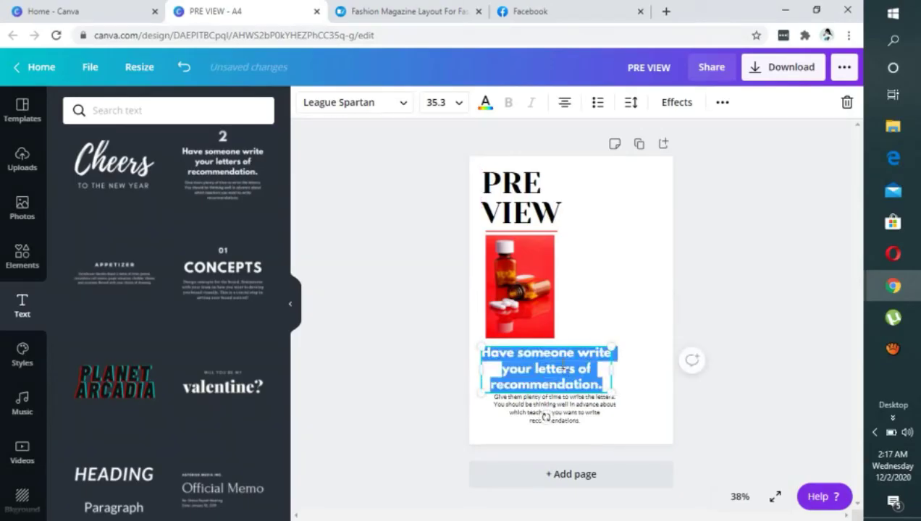
{"action": "type", "text": "How"}
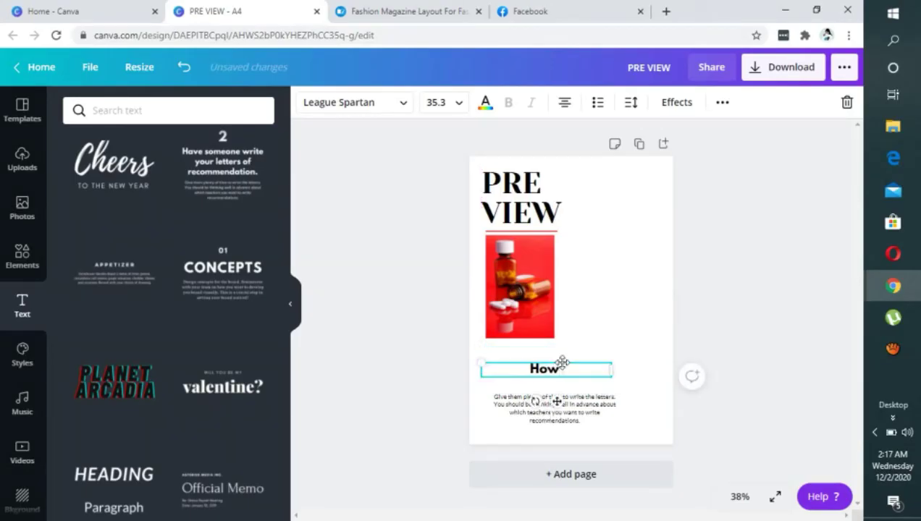
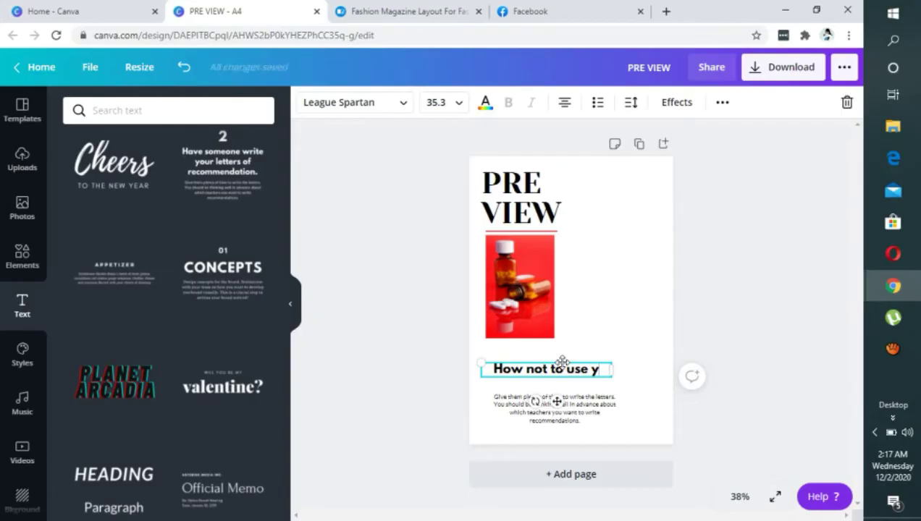
{"action": "key", "text": "BackSpace"}
{"action": "key", "text": "Return"}
{"action": "type", "text": "your"}
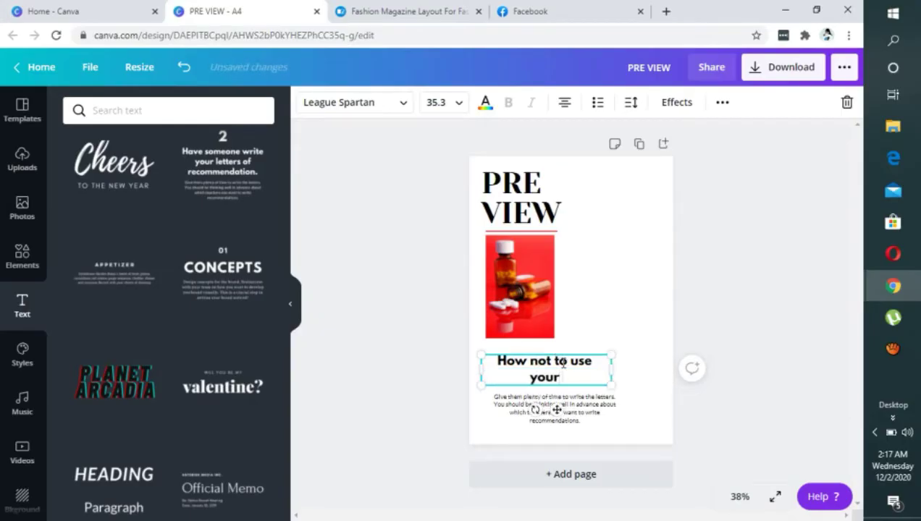
{"action": "type", "text": " drugs"}
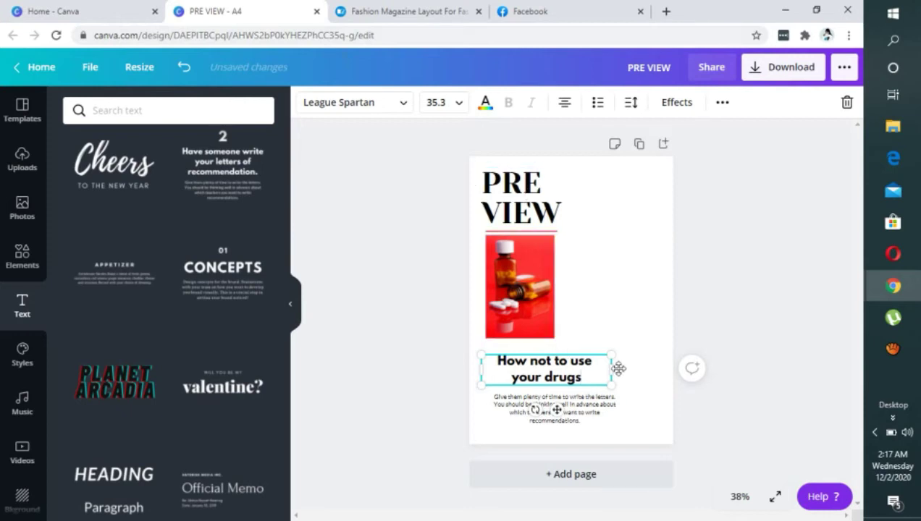
Step: Left-align both lines of the "How not to use your drugs" heading and move it up just beneath the photo
{"action": "left_click", "coordinate": [563, 108]}
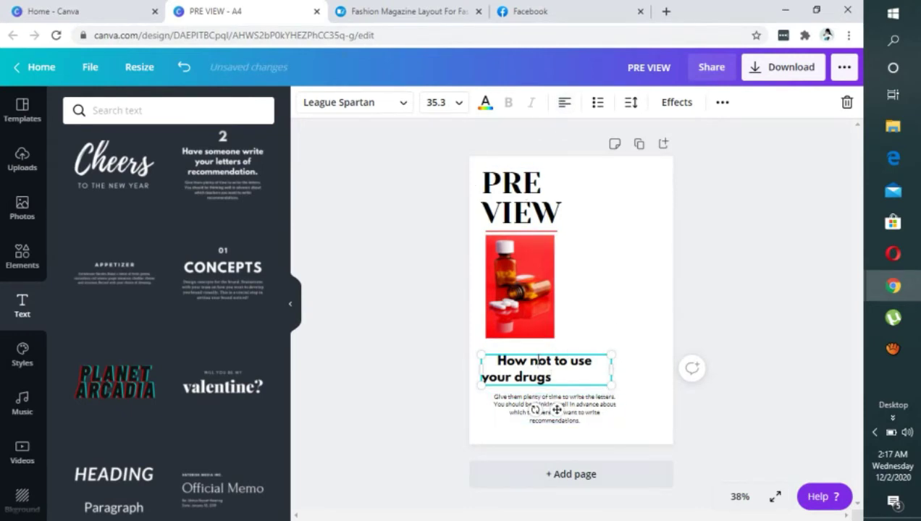
{"action": "triple_click", "coordinate": [539, 360]}
{"action": "left_click_drag", "start_coordinate": [497, 360], "coordinate": [562, 380]}
{"action": "left_click", "coordinate": [564, 102]}
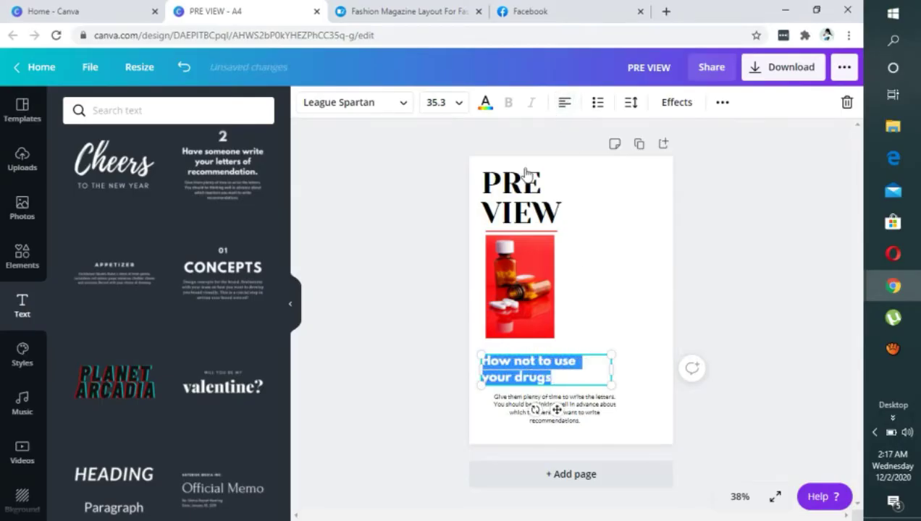
{"action": "left_click", "coordinate": [653, 298]}
{"action": "left_click", "coordinate": [592, 383]}
{"action": "left_click_drag", "start_coordinate": [584, 376], "coordinate": [583, 370]}
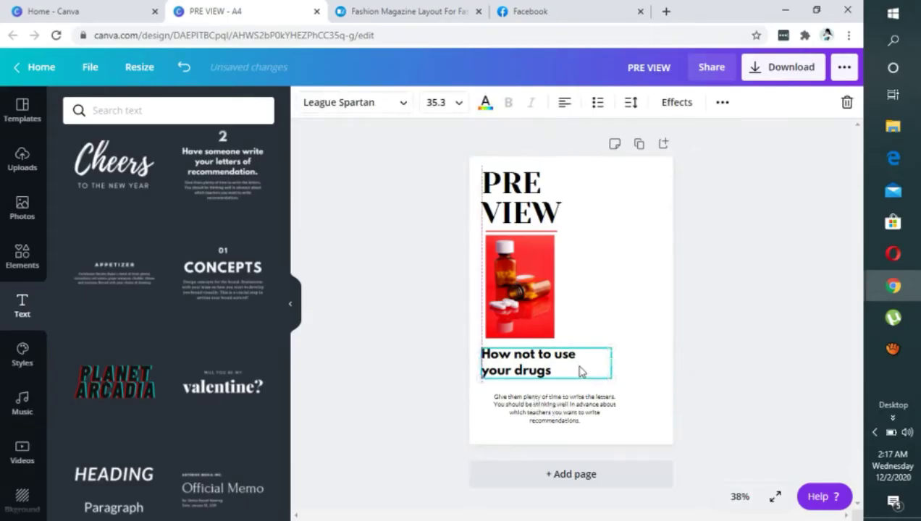
Step: Set the font size of the "How not to use your drugs" heading to 32
{"action": "left_click", "coordinate": [437, 104]}
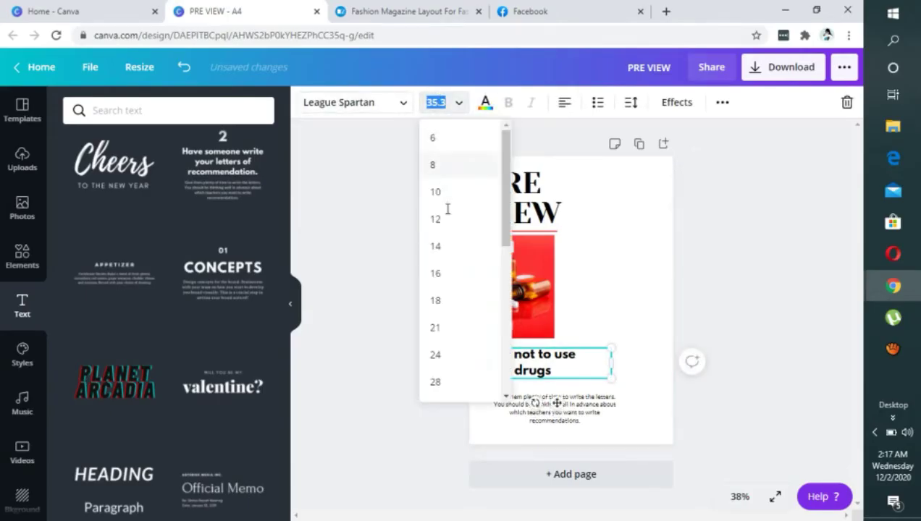
{"action": "left_click", "coordinate": [454, 304]}
{"action": "left_click", "coordinate": [433, 102]}
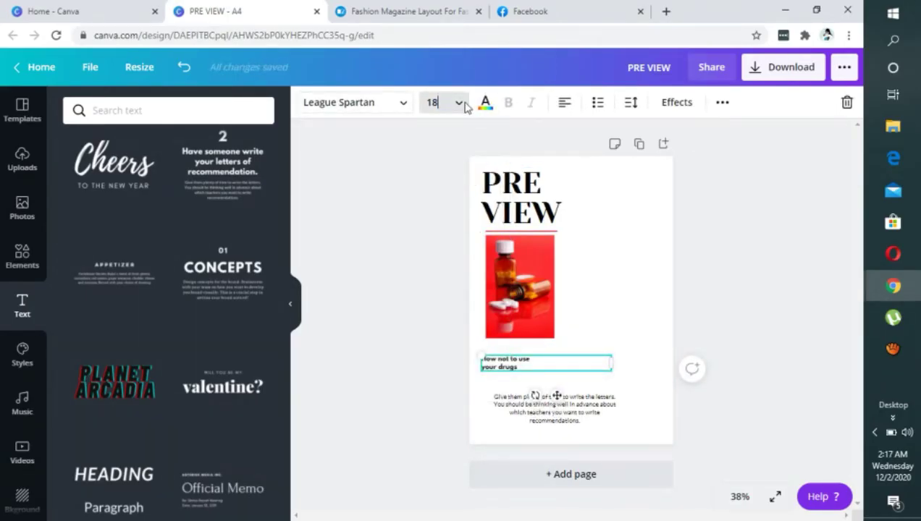
{"action": "left_click", "coordinate": [464, 315]}
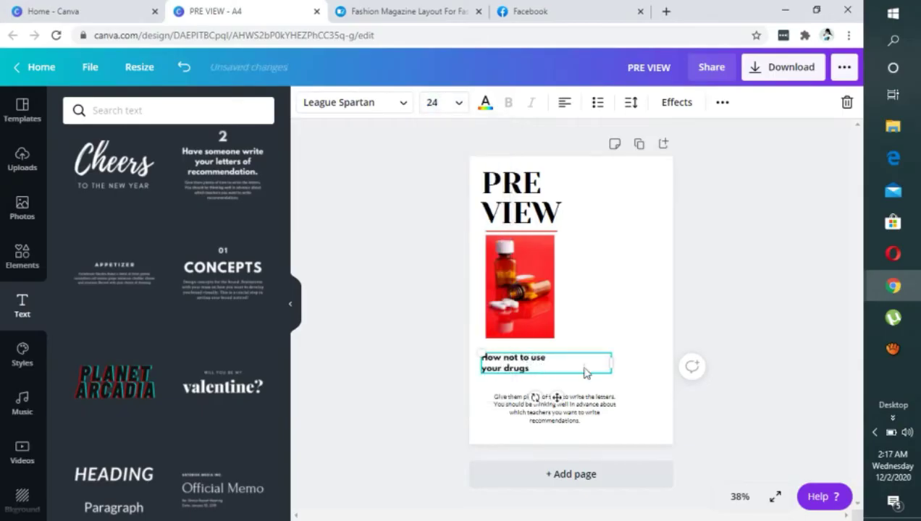
{"action": "left_click", "coordinate": [435, 102]}
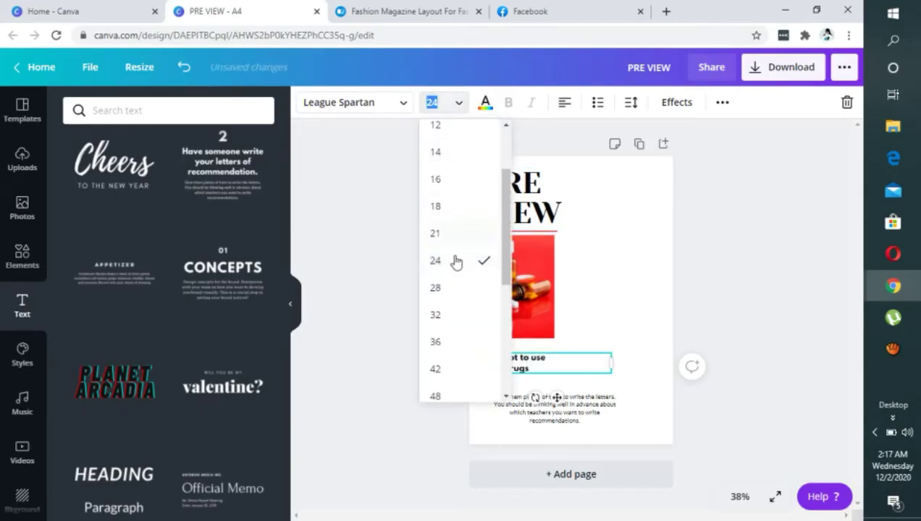
{"action": "left_click", "coordinate": [445, 316]}
{"action": "left_click", "coordinate": [607, 307]}
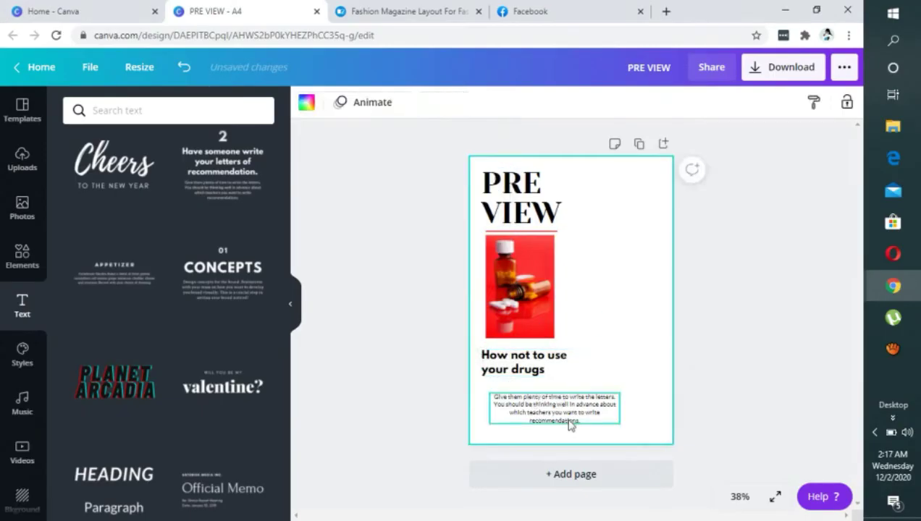
Step: Move the paragraph up beneath the "How not to use your drugs" heading and set its font size to 21
{"action": "left_click_drag", "start_coordinate": [556, 418], "coordinate": [558, 409]}
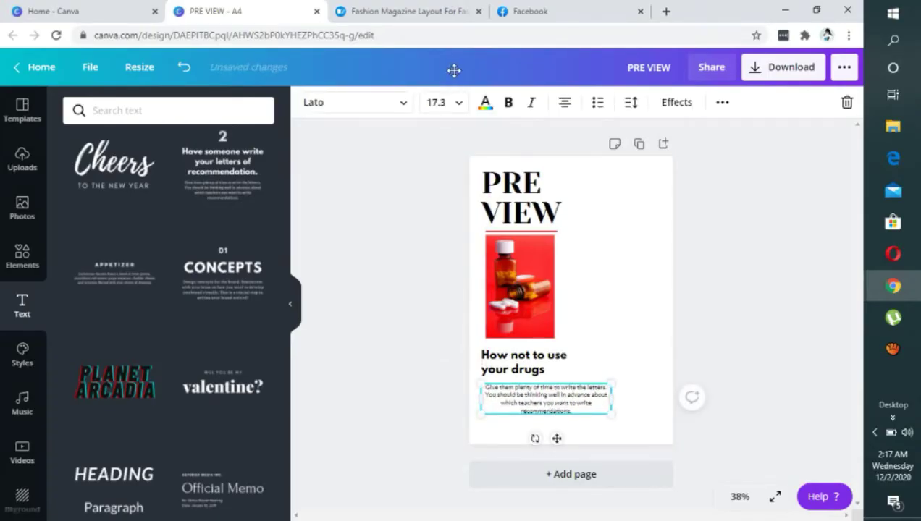
{"action": "left_click", "coordinate": [456, 102]}
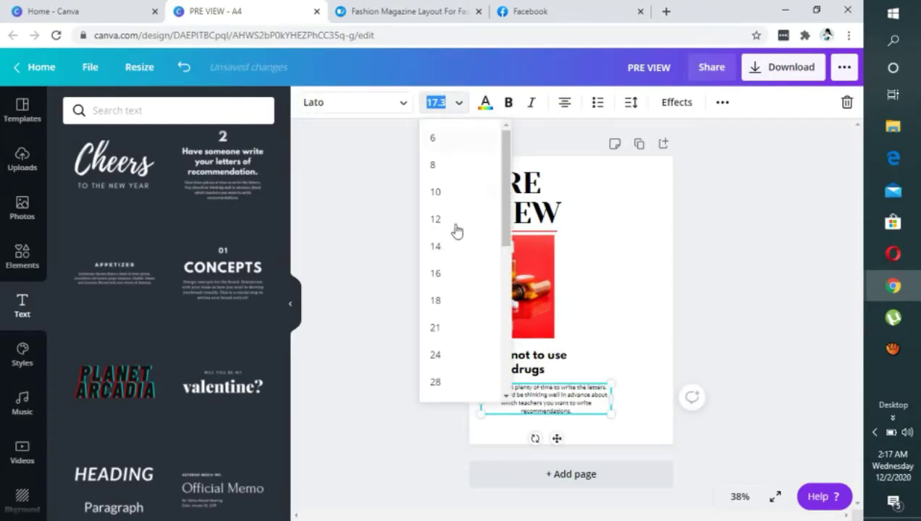
{"action": "left_click", "coordinate": [458, 334]}
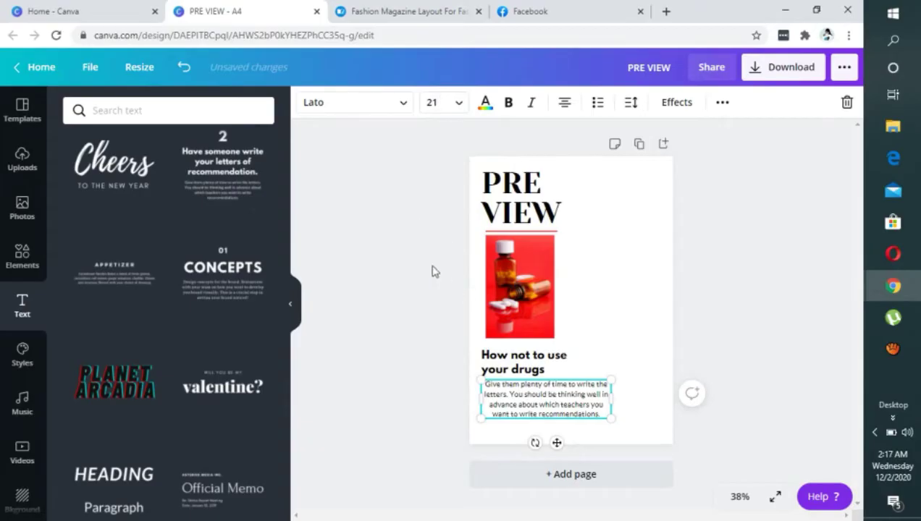
Step: Left-align the paragraph under the "How not to use your drugs" heading and narrow its text box so it wraps onto five lines
{"action": "left_click", "coordinate": [564, 102]}
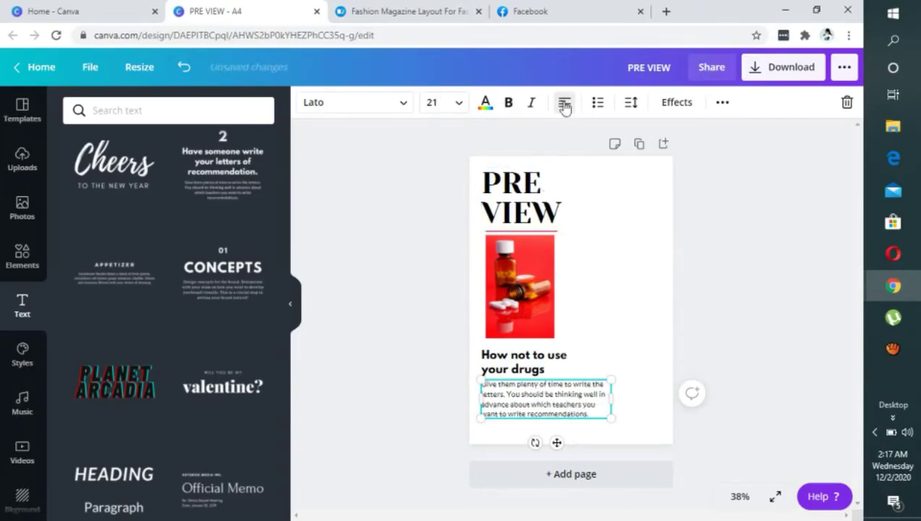
{"action": "left_click", "coordinate": [607, 322]}
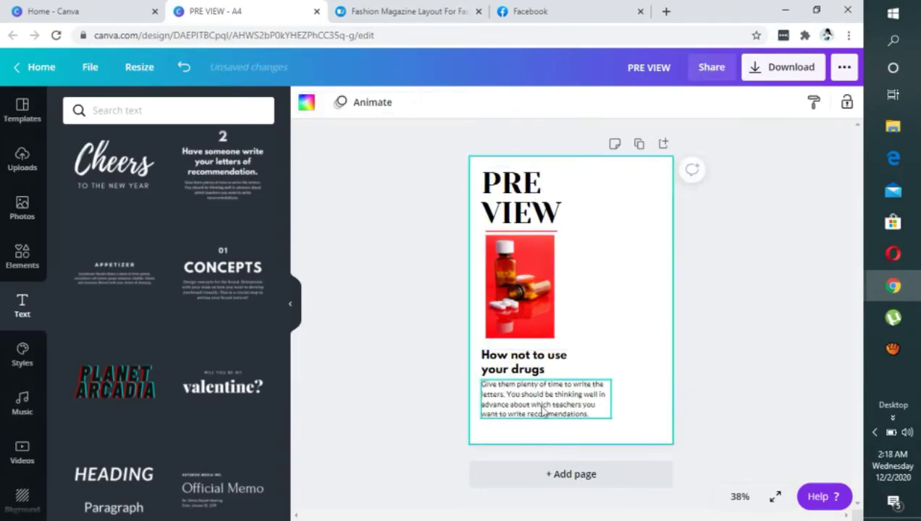
{"action": "left_click", "coordinate": [545, 410]}
{"action": "mouse_move", "coordinate": [600, 399]}
{"action": "left_mouse_down"}
{"action": "mouse_move", "coordinate": [569, 399]}
{"action": "mouse_move", "coordinate": [592, 399]}
{"action": "left_mouse_up"}
{"action": "left_click", "coordinate": [684, 388]}
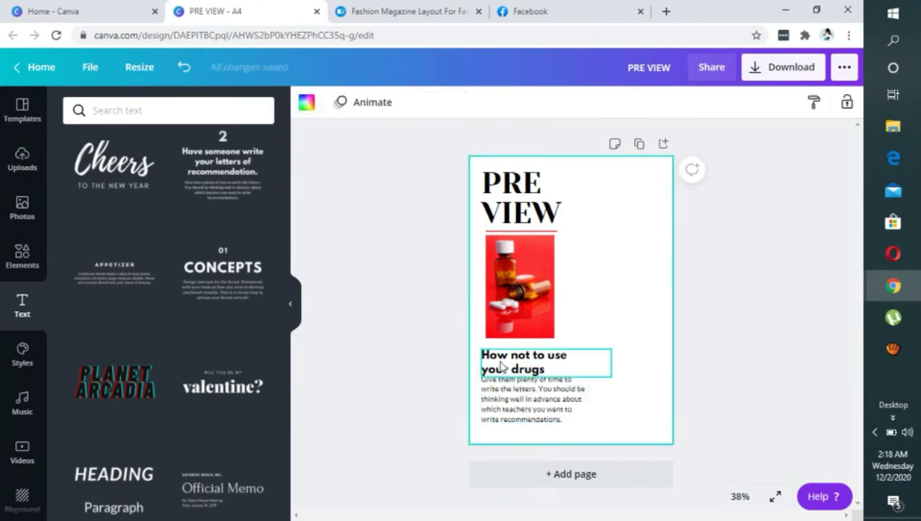
Step: Align the "How not to use your drugs" heading with the photo's left edge and nudge it up close beneath the photo
{"action": "left_click_drag", "start_coordinate": [499, 362], "coordinate": [501, 355]}
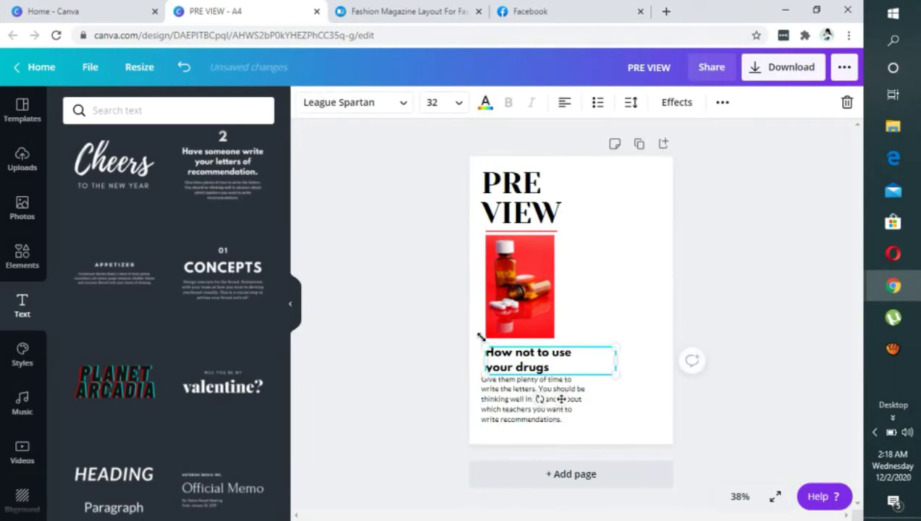
{"action": "key", "text": "Up"}
{"action": "key", "text": "Up"}
{"action": "key", "text": "Up"}
{"action": "key", "text": "Up"}
{"action": "key", "text": "Up"}
{"action": "key", "text": "Up"}
{"action": "key", "text": "Up"}
{"action": "key", "text": "Up"}
{"action": "key", "text": "Up"}
{"action": "key", "text": "Up"}
{"action": "key", "text": "Up"}
{"action": "key", "text": "Up"}
{"action": "key", "text": "Up"}
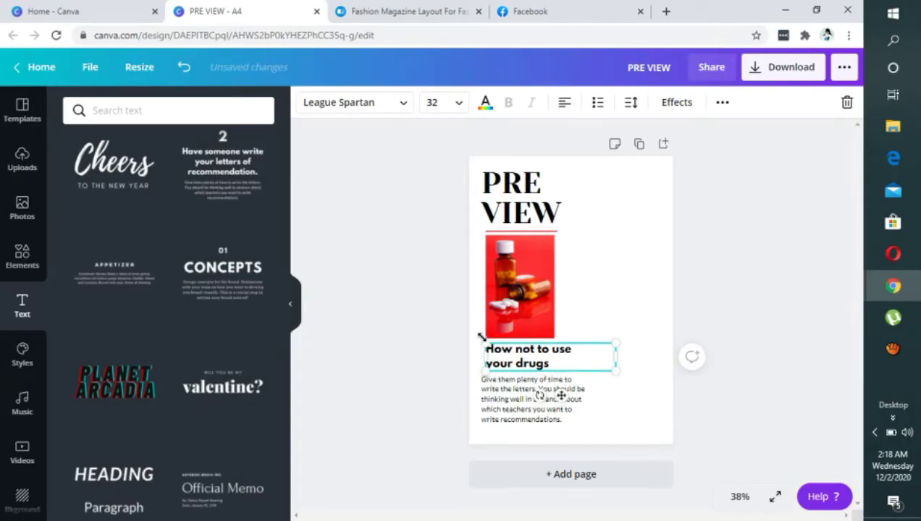
Step: Align the paragraph's left edge with the "How not to use your drugs" heading and move it up close beneath the heading
{"action": "mouse_move", "coordinate": [544, 425]}
{"action": "left_mouse_down"}
{"action": "mouse_move", "coordinate": [531, 422]}
{"action": "mouse_move", "coordinate": [536, 413]}
{"action": "left_mouse_up"}
{"action": "left_click", "coordinate": [509, 363]}
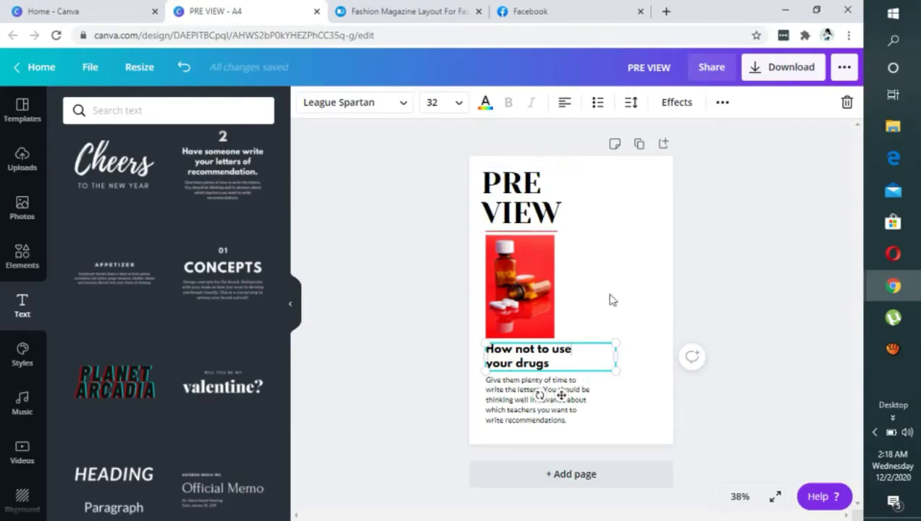
{"action": "left_click_drag", "start_coordinate": [562, 395], "coordinate": [562, 392]}
{"action": "left_click", "coordinate": [559, 391]}
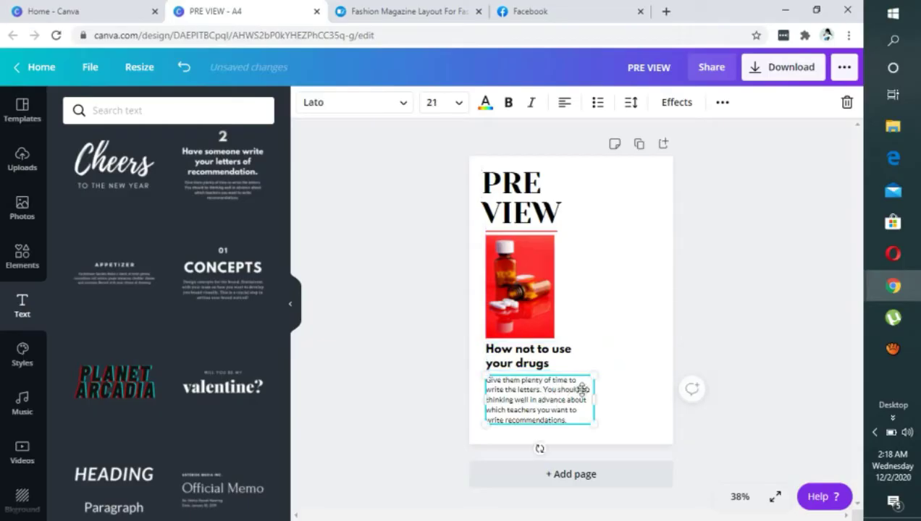
{"action": "left_click", "coordinate": [640, 300]}
{"action": "left_click", "coordinate": [530, 407]}
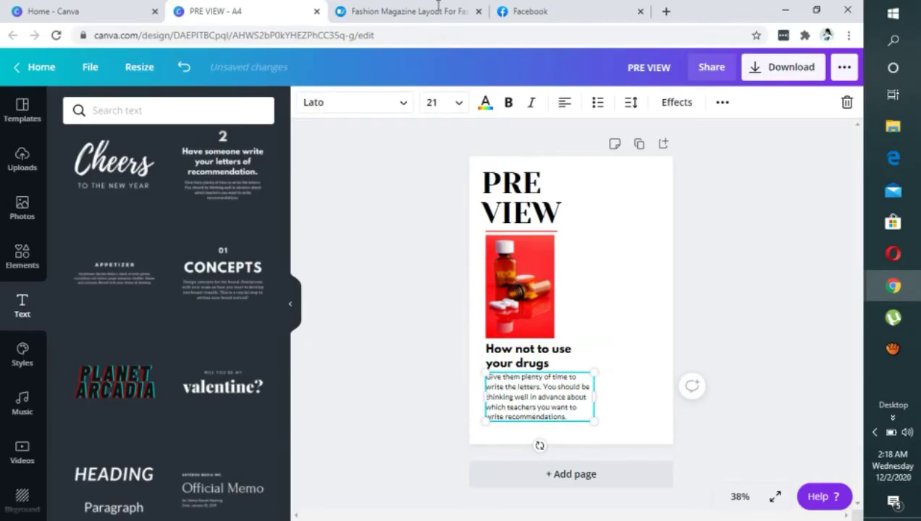
Step: Check the Flipsnack template's contents page, then duplicate the "How not to use your drugs" heading and place the copy beside PRE VIEW
{"action": "left_click", "coordinate": [406, 11]}
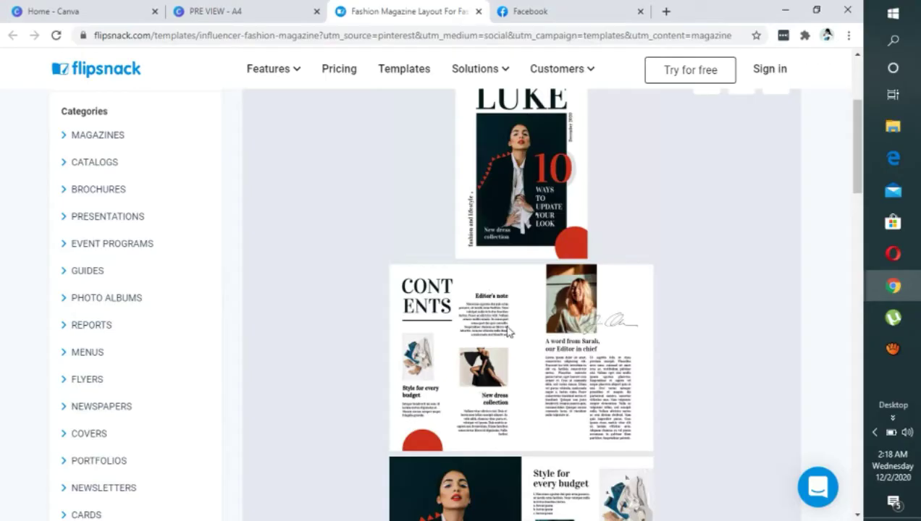
{"action": "left_click", "coordinate": [217, 11]}
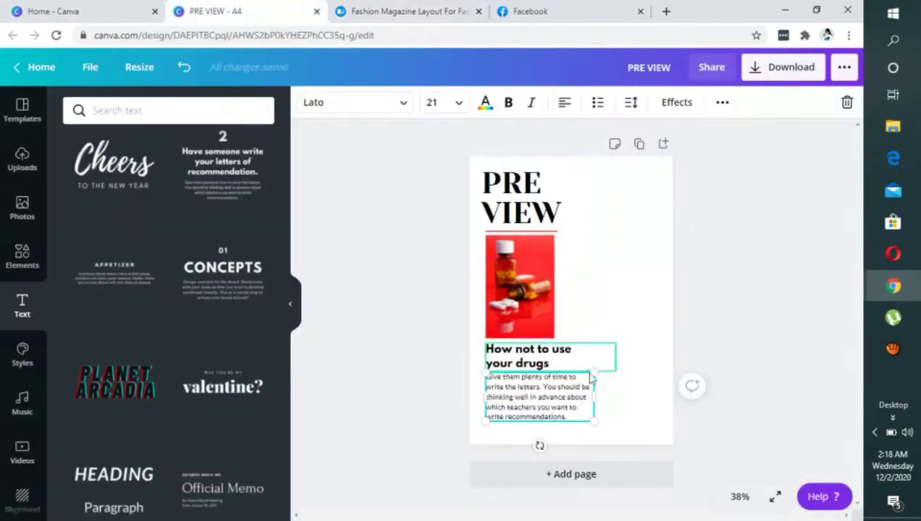
{"action": "left_click", "coordinate": [530, 362]}
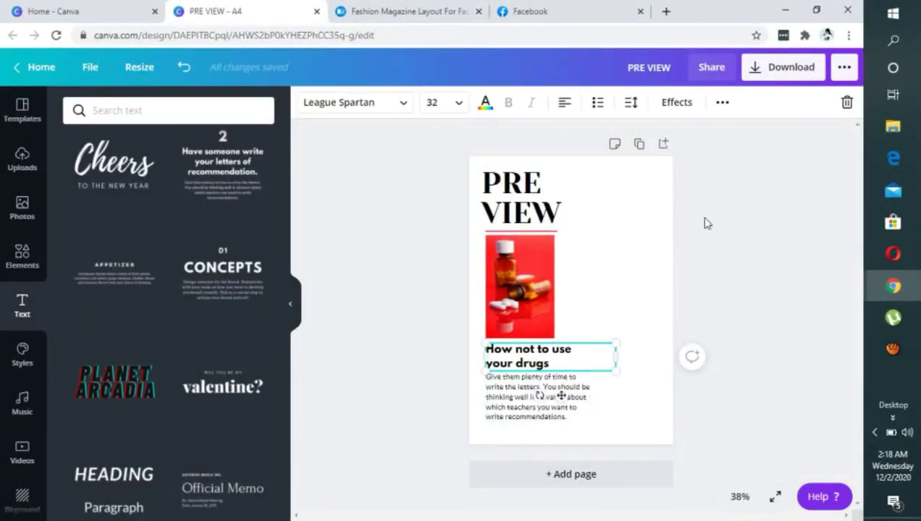
{"action": "left_click", "coordinate": [723, 103]}
{"action": "left_click", "coordinate": [718, 134]}
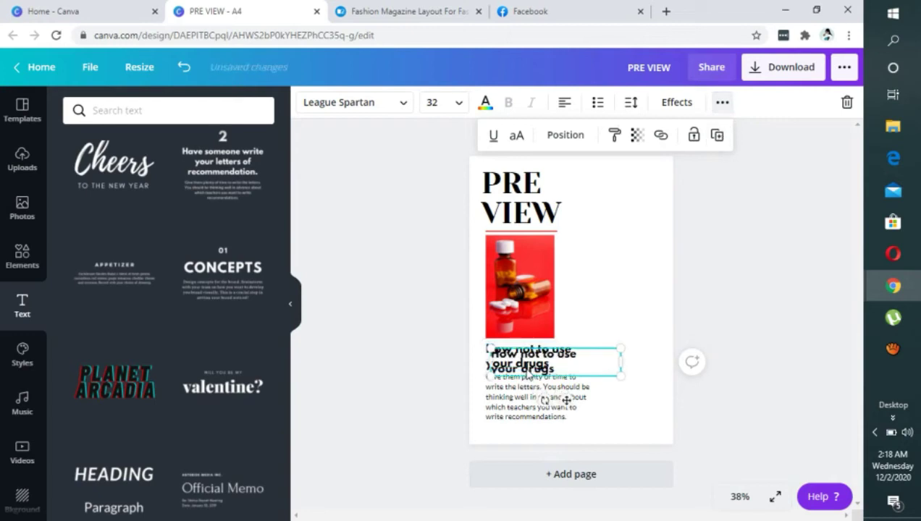
{"action": "left_click_drag", "start_coordinate": [539, 353], "coordinate": [619, 196]}
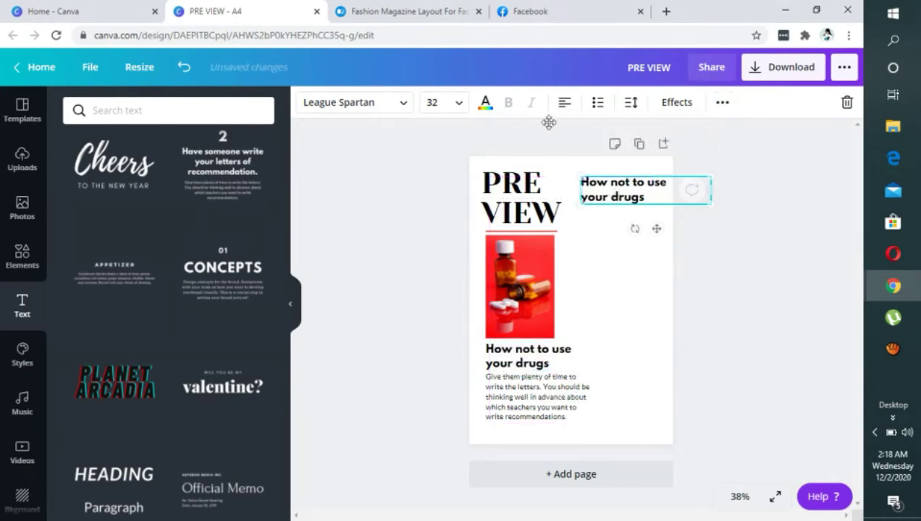
Step: Right-align the copied heading beside PRE VIEW and move it left so it fits within the page
{"action": "left_click", "coordinate": [565, 102]}
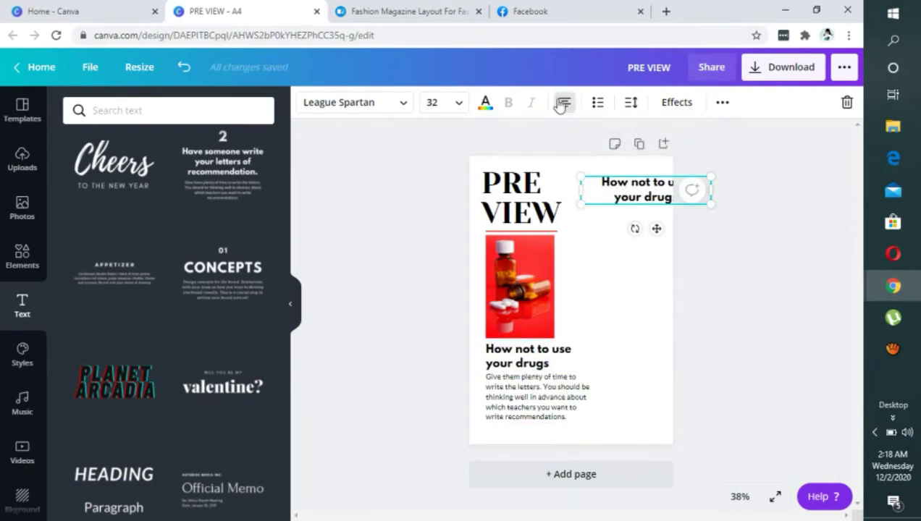
{"action": "left_click", "coordinate": [564, 102]}
{"action": "left_click_drag", "start_coordinate": [643, 193], "coordinate": [604, 187]}
Step: Set the copied heading's font size to 28 and shift it left to leave a margin at the page's right edge
{"action": "left_click", "coordinate": [434, 102]}
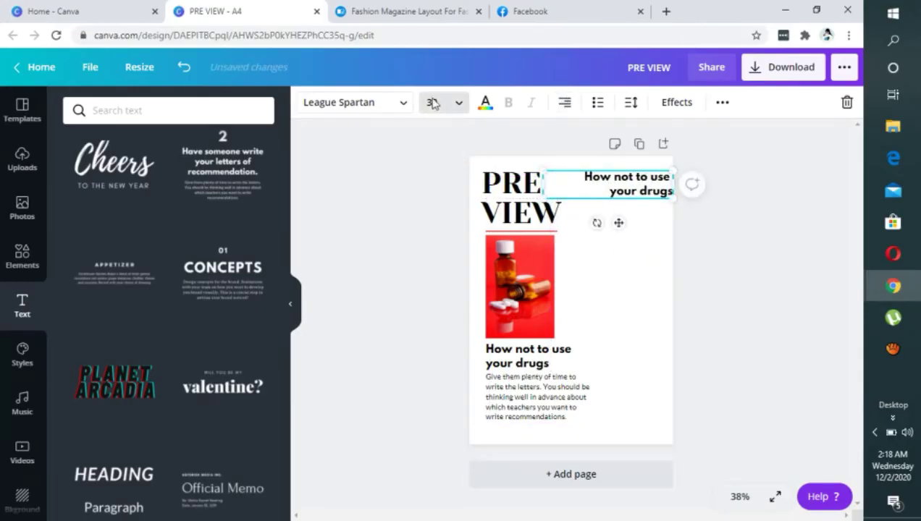
{"action": "left_click", "coordinate": [468, 235]}
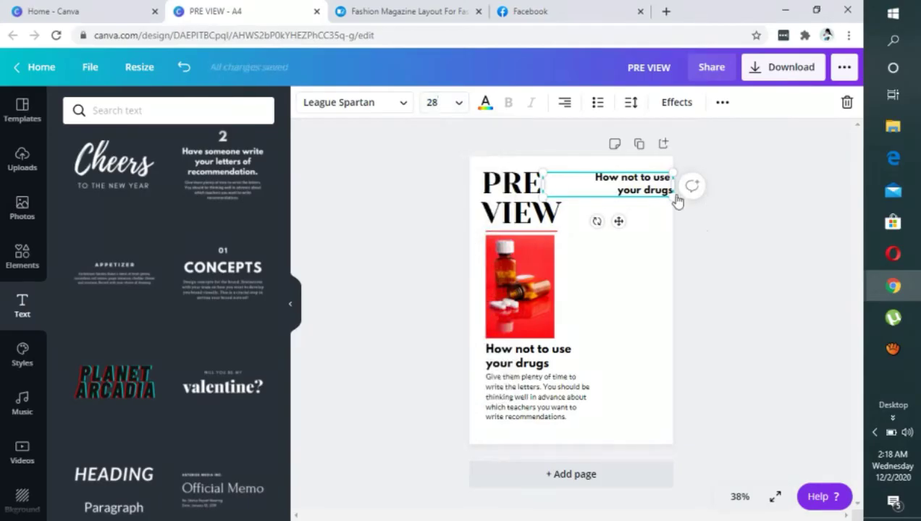
{"action": "left_click_drag", "start_coordinate": [643, 193], "coordinate": [630, 187]}
Step: Replace the copied heading's two lines of text with "Editors Corner"
{"action": "left_click", "coordinate": [619, 180]}
{"action": "triple_click", "coordinate": [626, 180]}
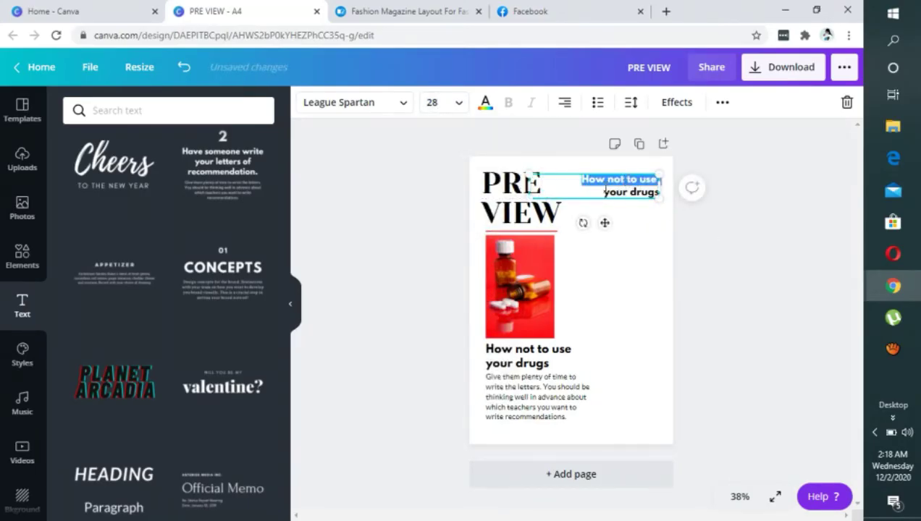
{"action": "left_click_drag", "start_coordinate": [553, 181], "coordinate": [656, 192]}
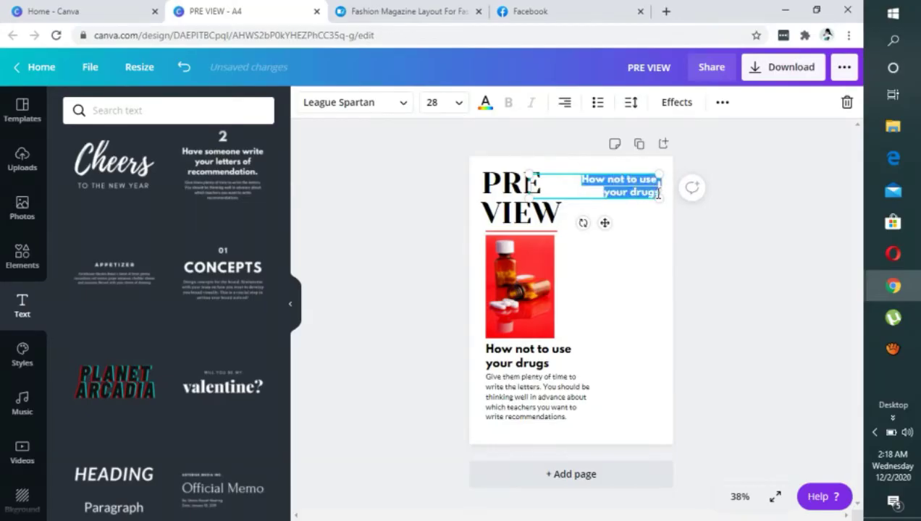
{"action": "left_click", "coordinate": [658, 192]}
{"action": "key", "text": "ctrl+a"}
{"action": "type", "text": "E"}
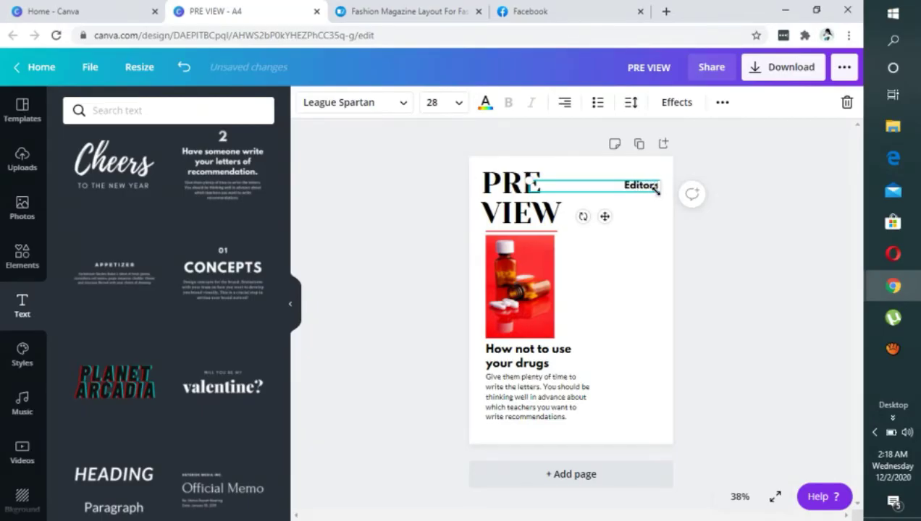
{"action": "type", "text": "ditors Corner"}
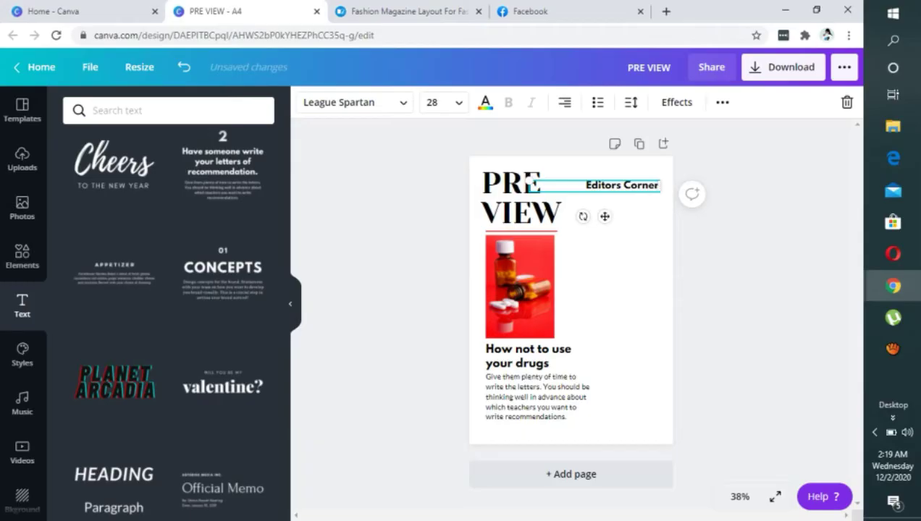
Step: Duplicate the paragraph under "How not to use your drugs" and place the copy below the "Editors Corner" heading
{"action": "left_click", "coordinate": [575, 400]}
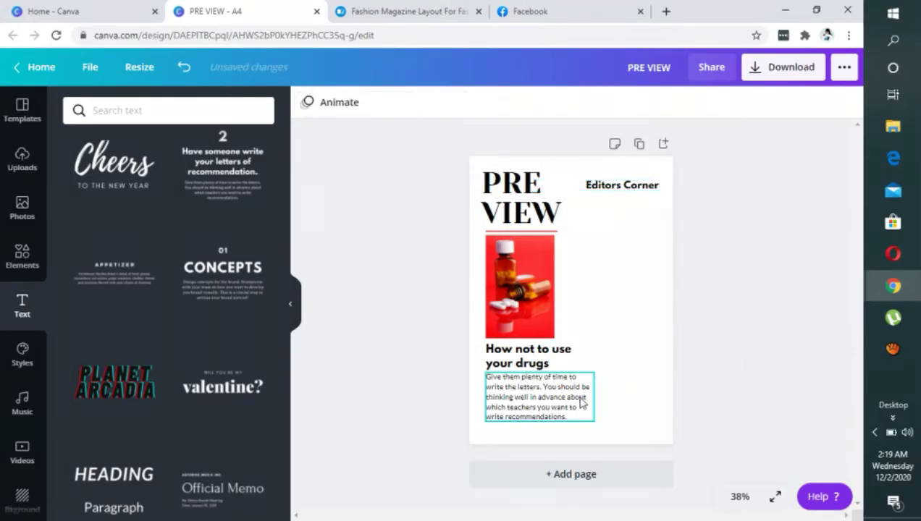
{"action": "left_click", "coordinate": [724, 105]}
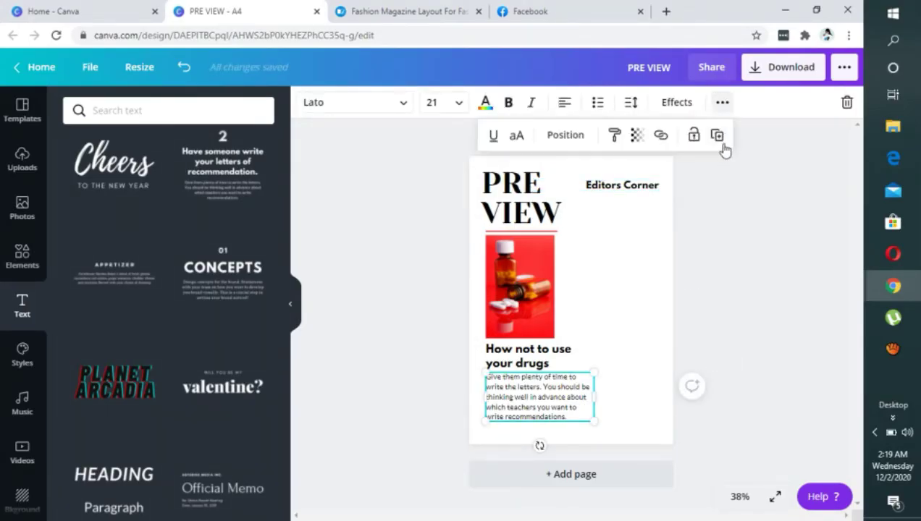
{"action": "left_click_drag", "start_coordinate": [590, 395], "coordinate": [664, 244]}
Step: Narrow the copied paragraph to fit beside PRE VIEW under "Editors Corner" and right-align its text
{"action": "left_click", "coordinate": [566, 103]}
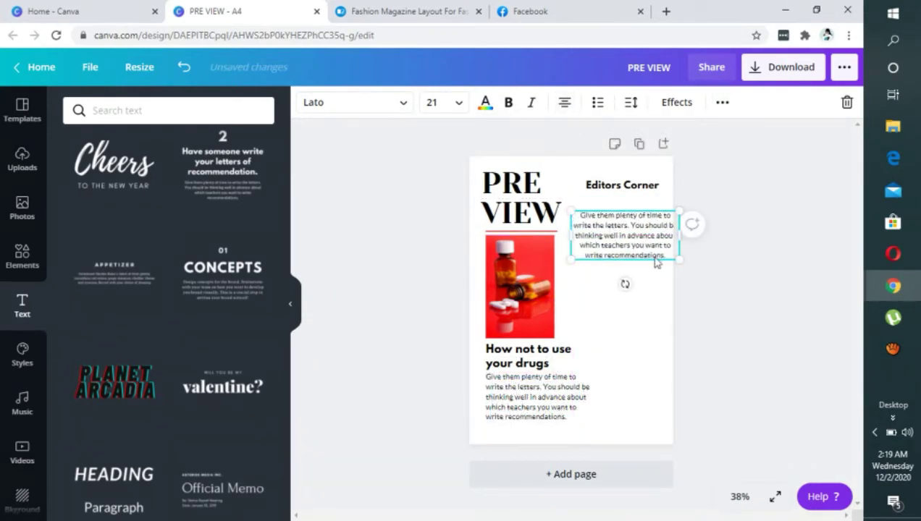
{"action": "left_click_drag", "start_coordinate": [573, 235], "coordinate": [583, 236]}
{"action": "left_click_drag", "start_coordinate": [638, 230], "coordinate": [614, 225]}
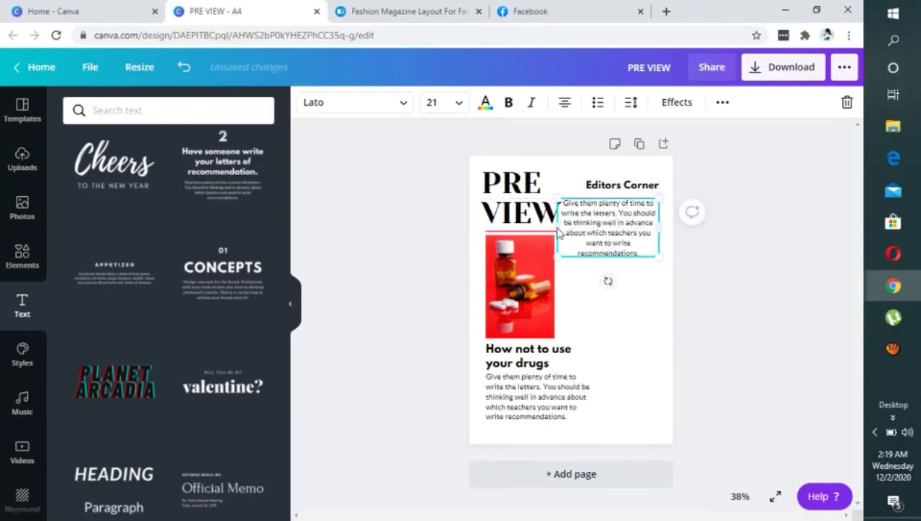
{"action": "left_click_drag", "start_coordinate": [558, 229], "coordinate": [565, 227]}
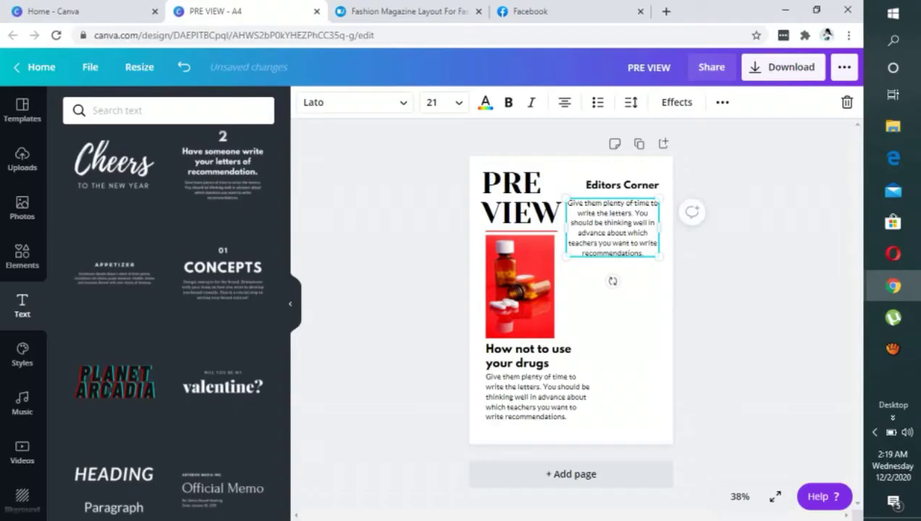
{"action": "left_click", "coordinate": [565, 103]}
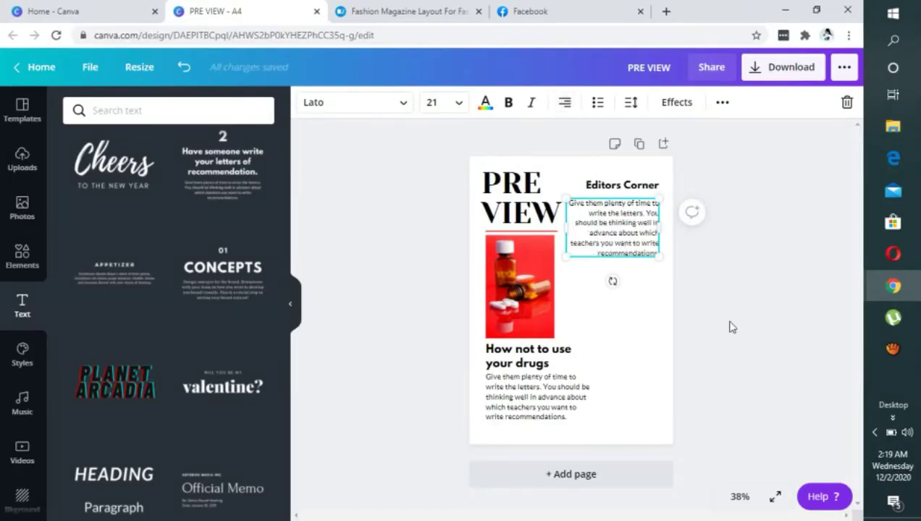
Step: Set the Editors Corner paragraph's font size to 24 and move it down clear of its heading
{"action": "left_click", "coordinate": [438, 102]}
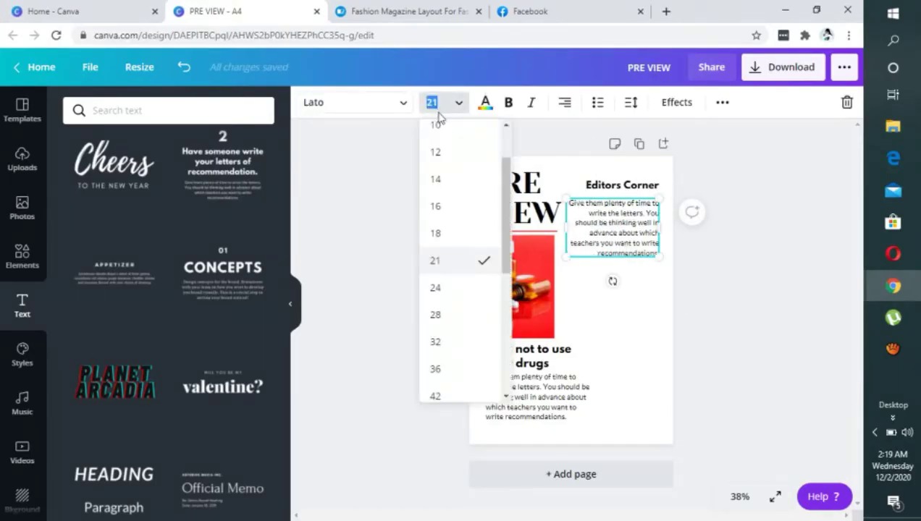
{"action": "left_click", "coordinate": [435, 288]}
{"action": "left_click", "coordinate": [736, 344]}
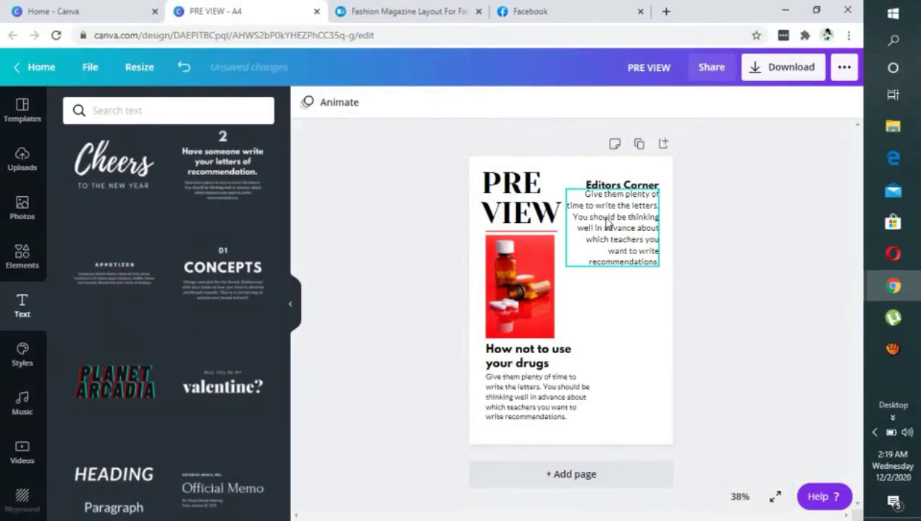
{"action": "left_click_drag", "start_coordinate": [607, 225], "coordinate": [607, 221]}
{"action": "left_click", "coordinate": [755, 300]}
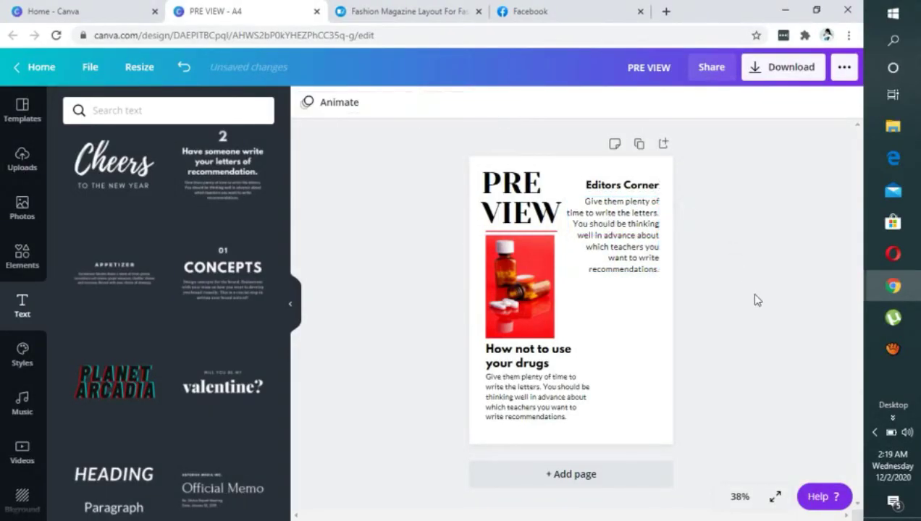
Step: Shift the Editors Corner paragraph slightly right towards the page edge and move its heading down closer to it
{"action": "left_click", "coordinate": [608, 246]}
{"action": "left_click_drag", "start_coordinate": [661, 265], "coordinate": [672, 267]}
{"action": "left_click", "coordinate": [721, 280]}
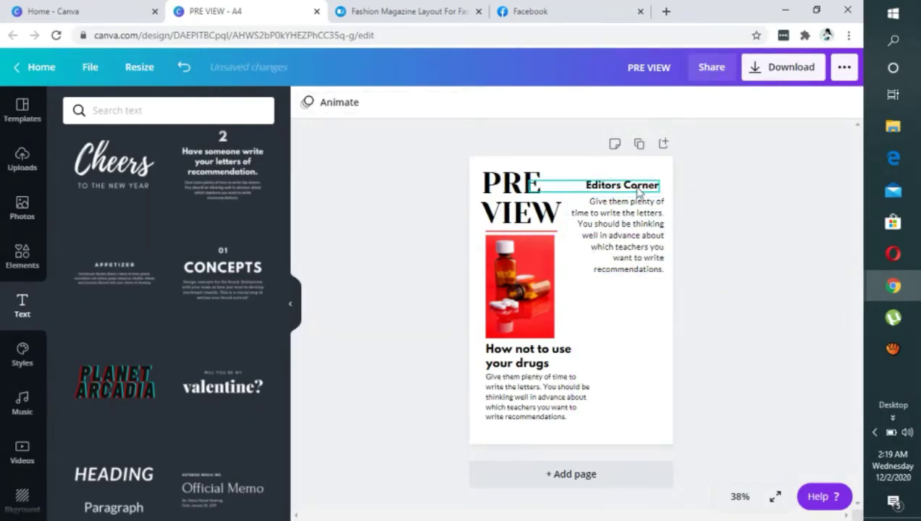
{"action": "left_click", "coordinate": [635, 187]}
{"action": "left_click", "coordinate": [641, 248]}
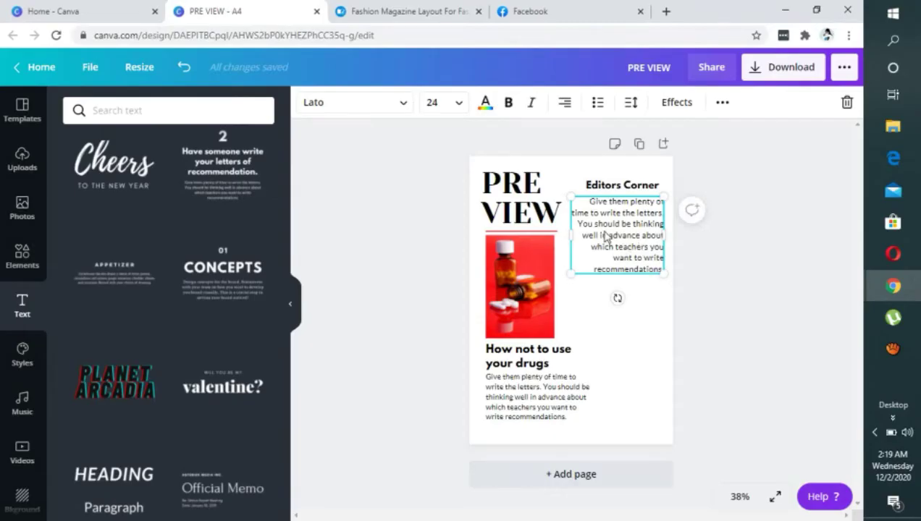
{"action": "mouse_move", "coordinate": [631, 192]}
{"action": "left_mouse_down"}
{"action": "mouse_move", "coordinate": [625, 189]}
{"action": "mouse_move", "coordinate": [638, 196]}
{"action": "left_mouse_up"}
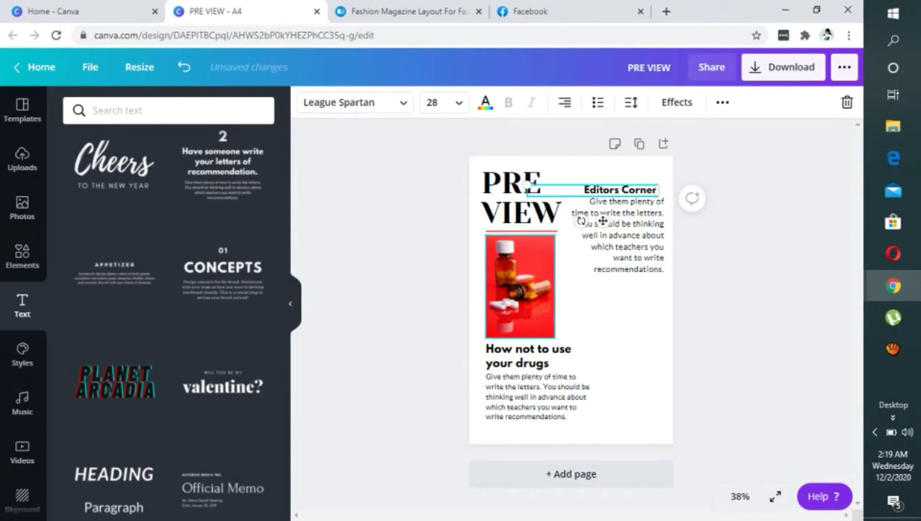
Step: Align the Editors Corner paragraph's right edge with its heading, narrow it from the left and move it down clear of the heading
{"action": "left_click", "coordinate": [637, 236]}
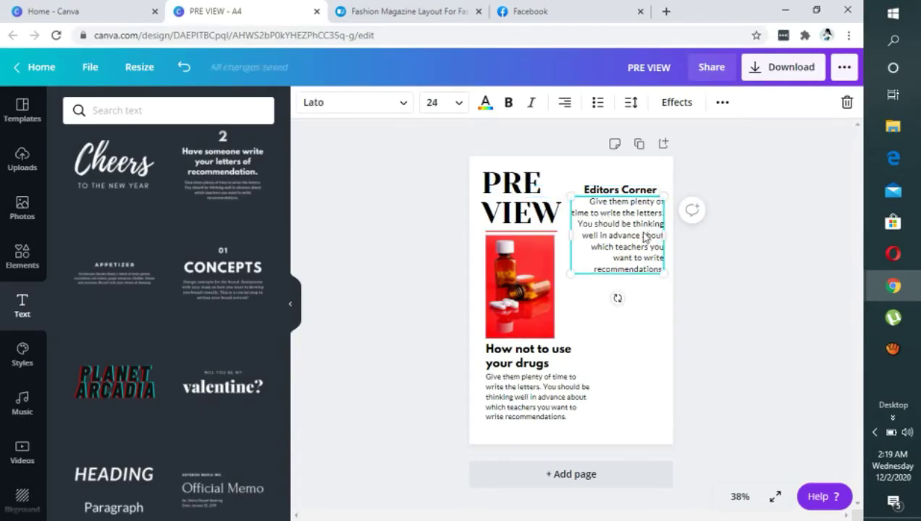
{"action": "left_click_drag", "start_coordinate": [647, 230], "coordinate": [640, 230]}
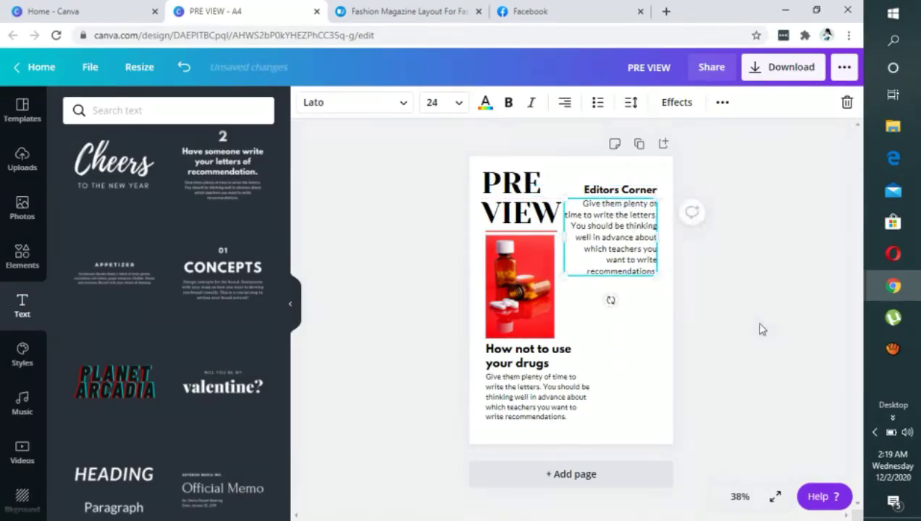
{"action": "left_click_drag", "start_coordinate": [565, 246], "coordinate": [572, 246]}
{"action": "left_click", "coordinate": [659, 261]}
{"action": "left_click", "coordinate": [641, 247]}
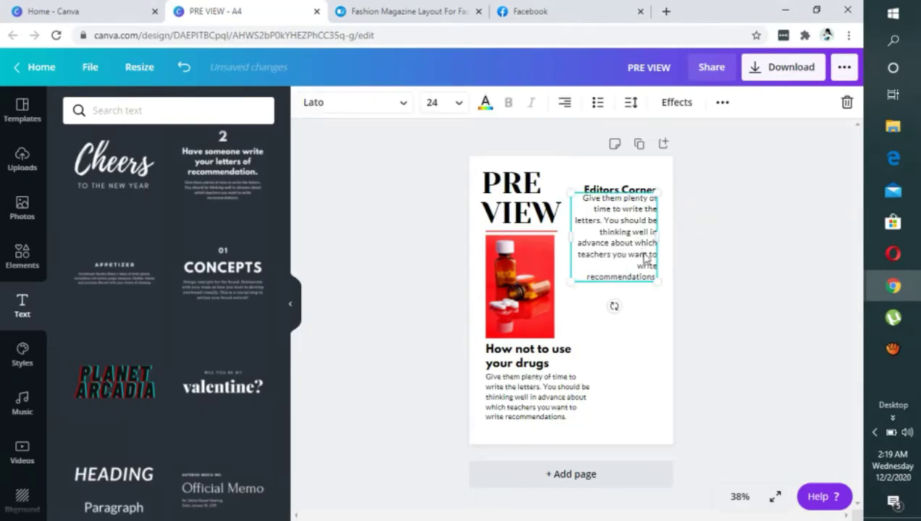
{"action": "left_click_drag", "start_coordinate": [642, 246], "coordinate": [641, 251]}
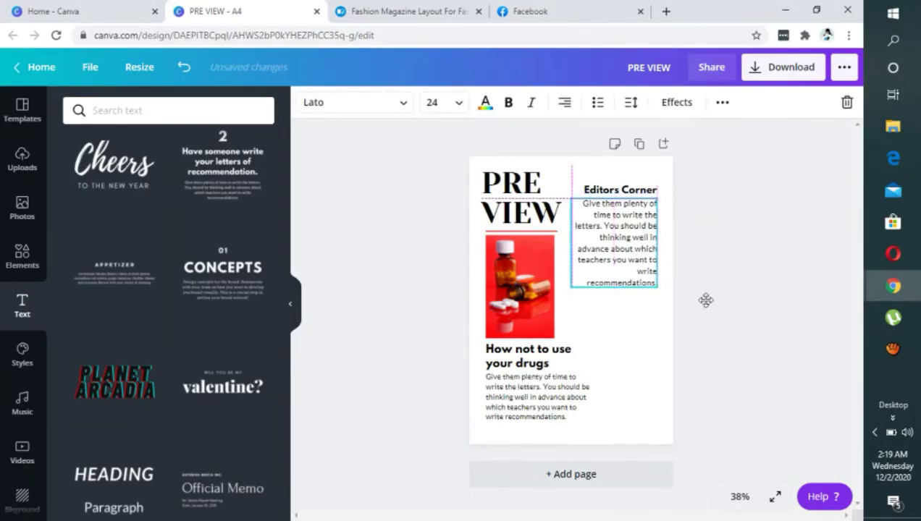
{"action": "left_click", "coordinate": [751, 328]}
{"action": "left_click", "coordinate": [664, 258]}
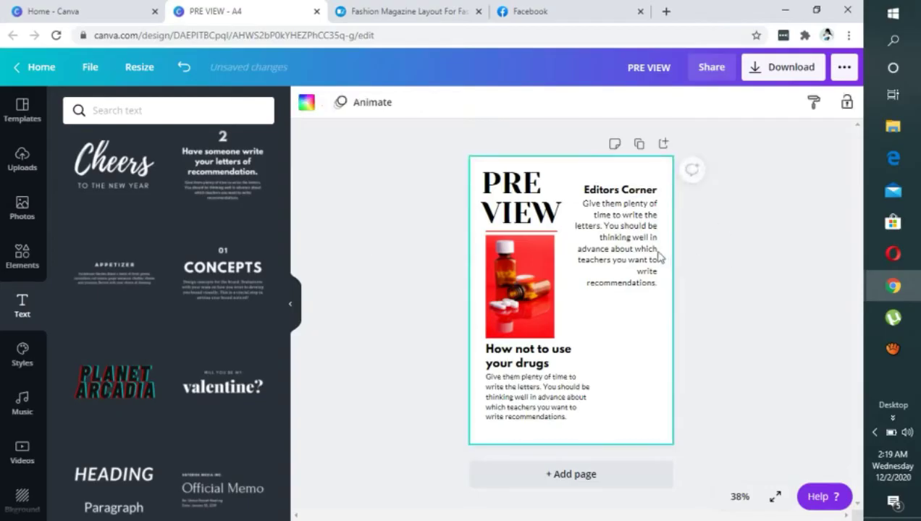
Step: Set the Editors Corner paragraph's font size to 21 and move it up closer to its heading
{"action": "left_click", "coordinate": [615, 239]}
{"action": "left_click", "coordinate": [431, 102]}
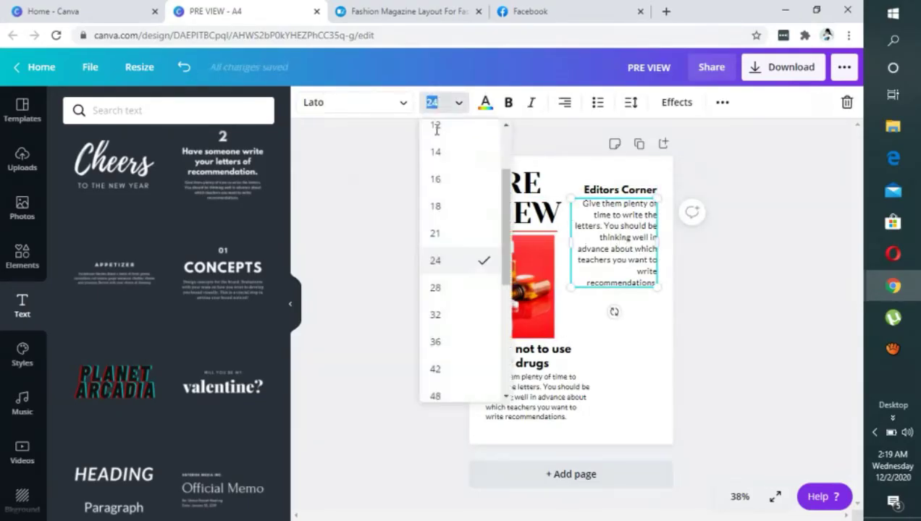
{"action": "left_click", "coordinate": [443, 235]}
{"action": "left_click_drag", "start_coordinate": [635, 252], "coordinate": [634, 234]}
{"action": "left_click", "coordinate": [692, 292]}
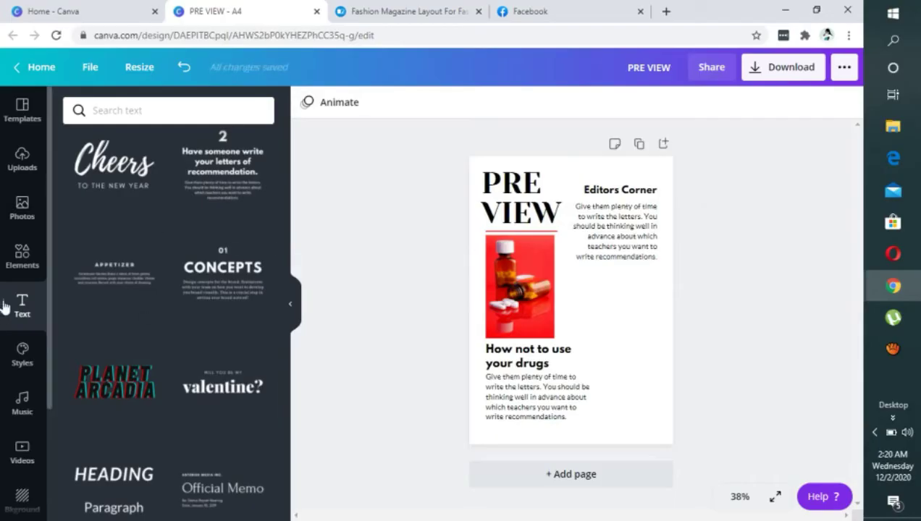
Step: Add the photo of a hand holding a blue and pink heart, scaled down below the Editors Corner paragraph
{"action": "left_click", "coordinate": [9, 217]}
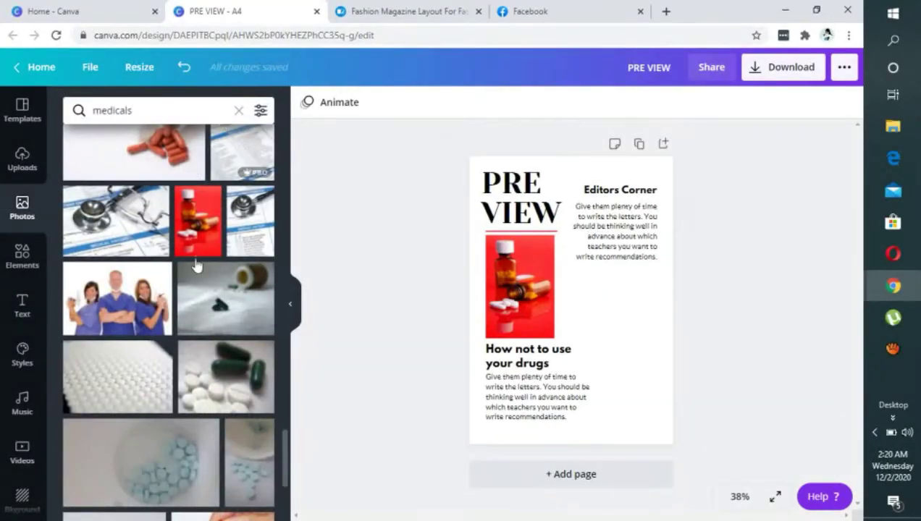
{"action": "scroll", "coordinate": [171, 317], "scroll_direction": "down", "scroll_amount": 4}
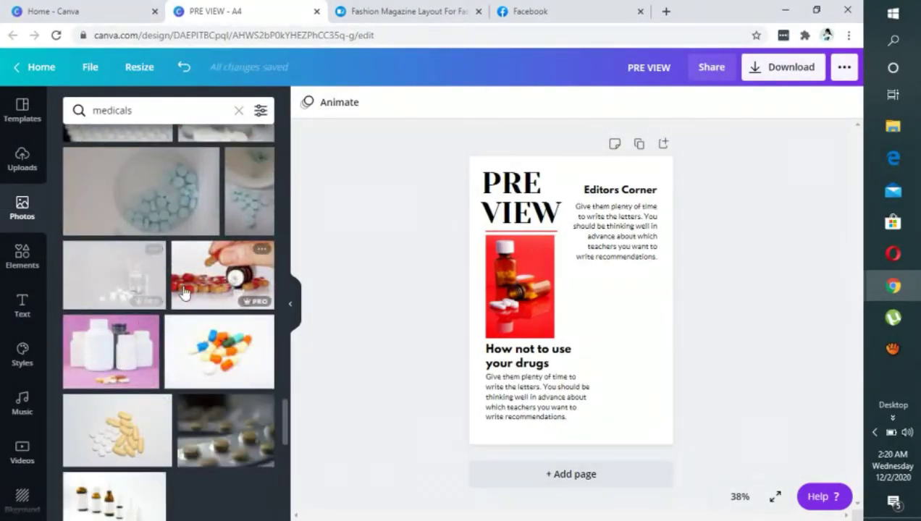
{"action": "scroll", "coordinate": [186, 305], "scroll_direction": "down", "scroll_amount": 3}
{"action": "scroll", "coordinate": [180, 366], "scroll_direction": "down", "scroll_amount": 5}
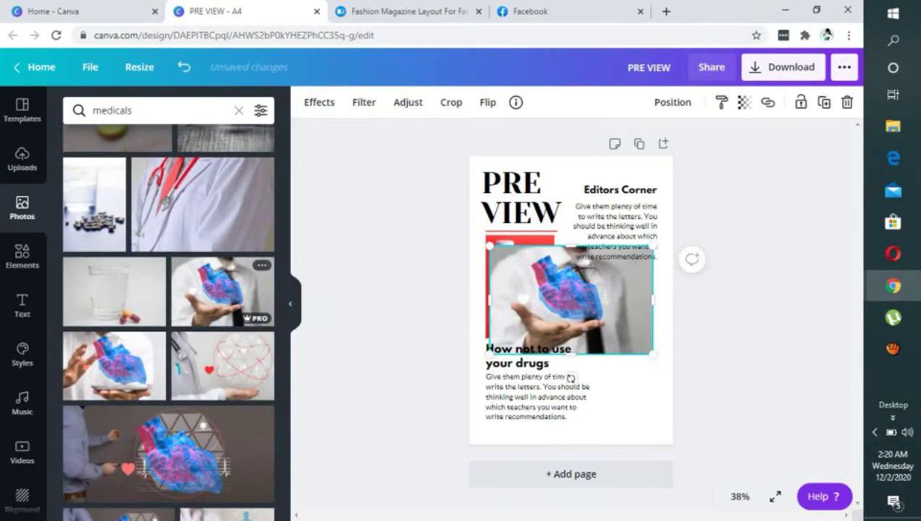
{"action": "left_click_drag", "start_coordinate": [653, 246], "coordinate": [585, 296]}
{"action": "left_click_drag", "start_coordinate": [534, 313], "coordinate": [623, 297]}
{"action": "left_click_drag", "start_coordinate": [648, 325], "coordinate": [649, 326]}
{"action": "left_click", "coordinate": [774, 406]}
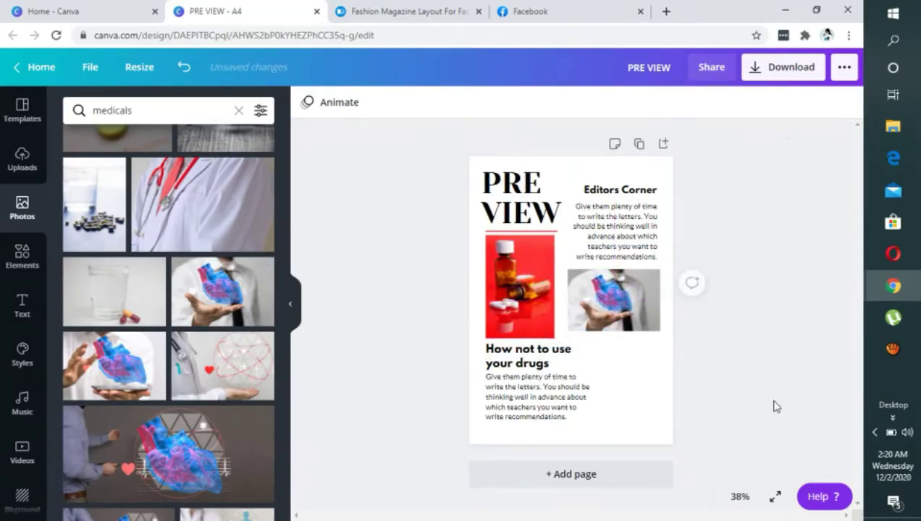
Step: Check the Flipsnack contents page for reference and make the heart photo taller by extending it downward
{"action": "left_click", "coordinate": [406, 11]}
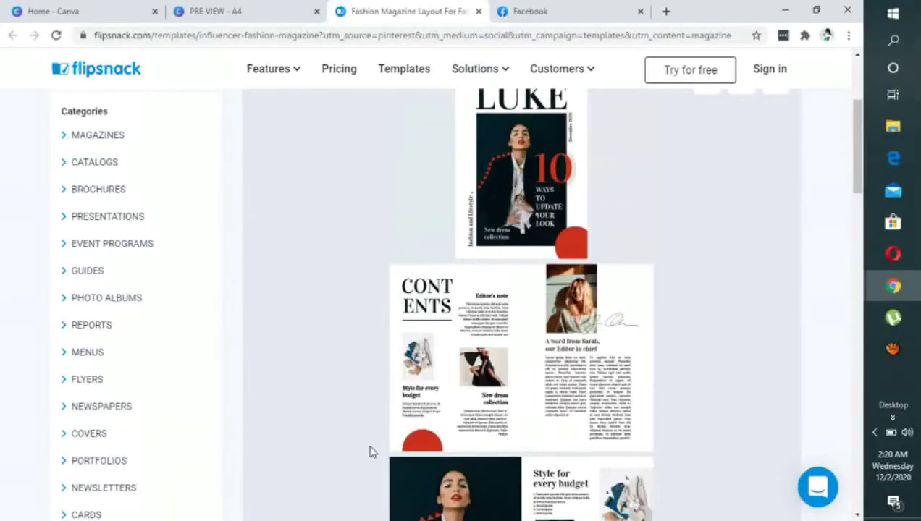
{"action": "left_click", "coordinate": [230, 10]}
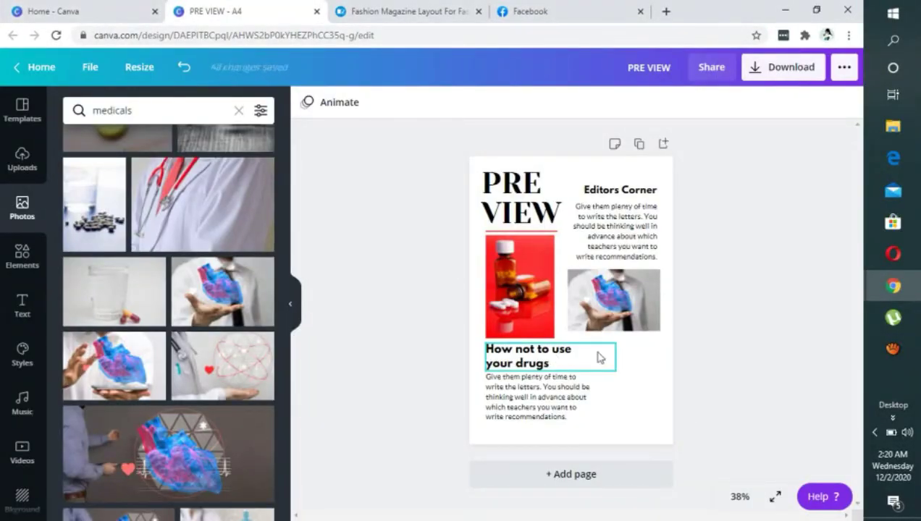
{"action": "left_click", "coordinate": [629, 322]}
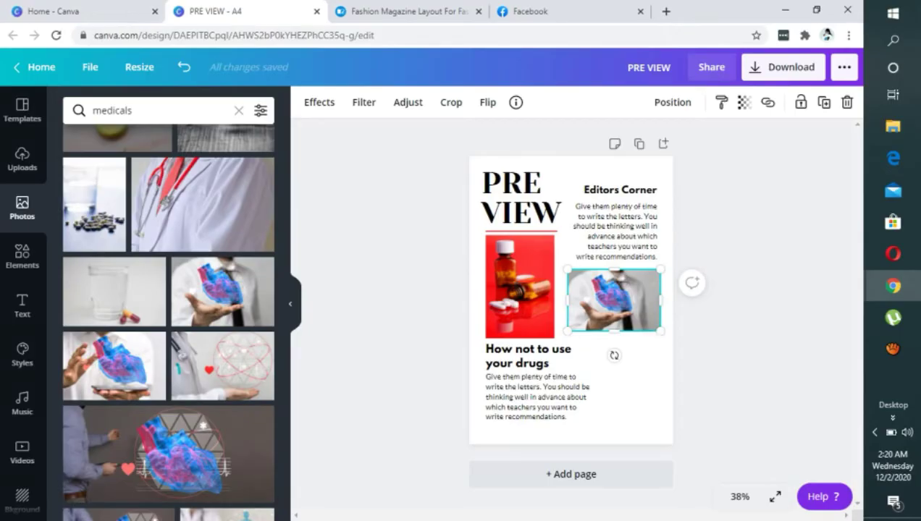
{"action": "mouse_move", "coordinate": [625, 307]}
{"action": "left_mouse_down"}
{"action": "mouse_move", "coordinate": [611, 343]}
{"action": "mouse_move", "coordinate": [623, 316]}
{"action": "left_mouse_up"}
{"action": "left_click", "coordinate": [697, 366]}
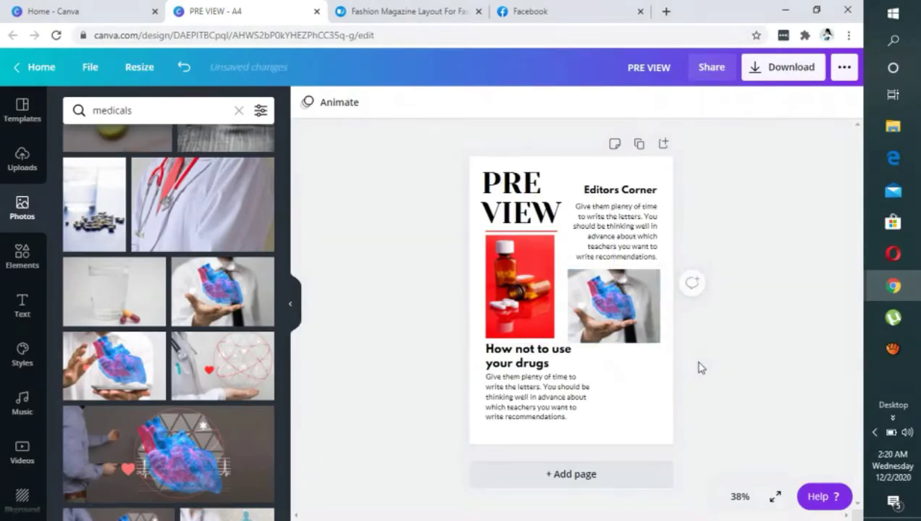
{"action": "left_click", "coordinate": [584, 328]}
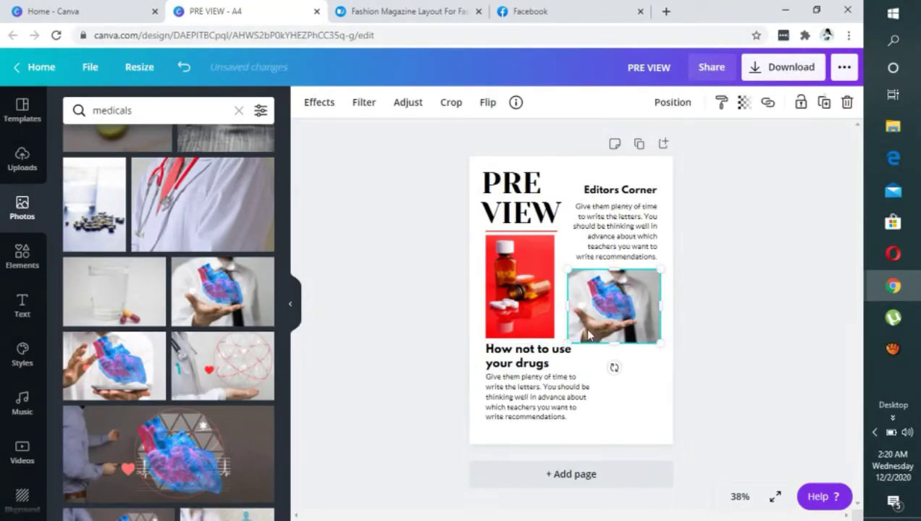
{"action": "left_click", "coordinate": [761, 414]}
Step: Narrow the "How not to use your drugs" heading's text box and set its font size to 28
{"action": "left_click", "coordinate": [561, 362]}
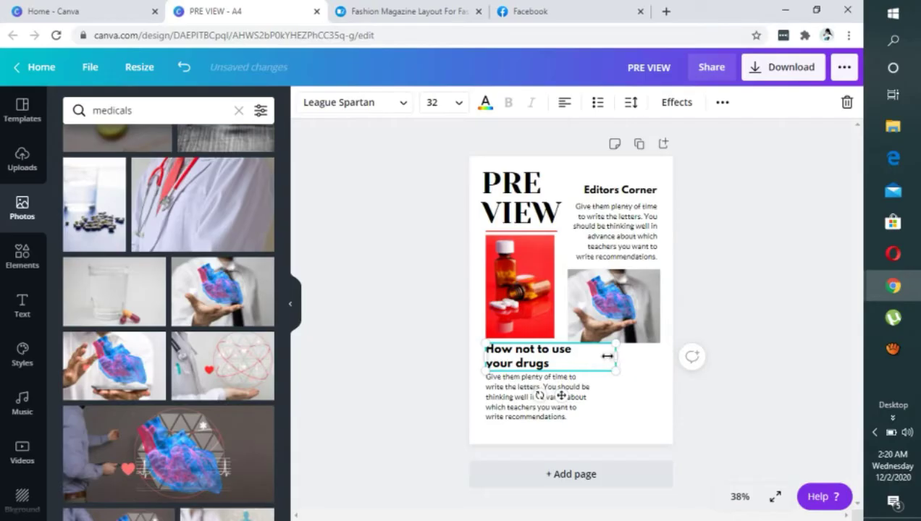
{"action": "left_click_drag", "start_coordinate": [606, 357], "coordinate": [582, 356]}
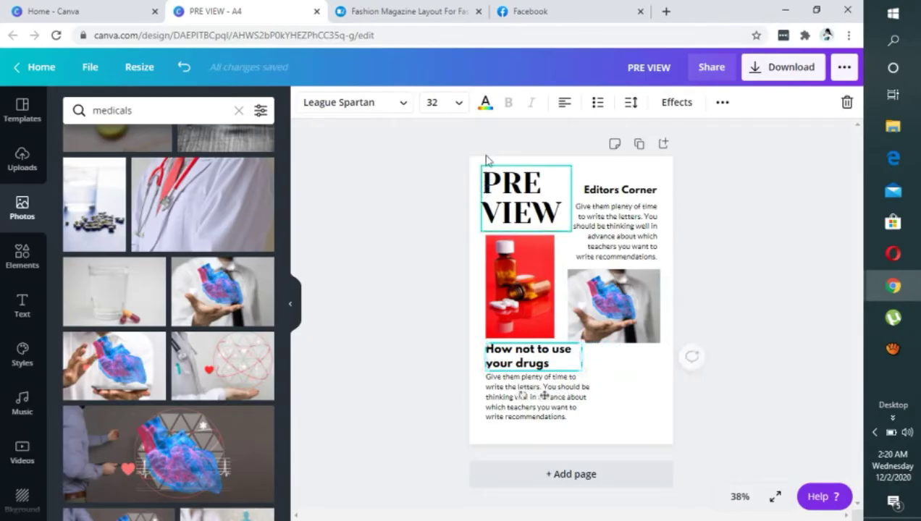
{"action": "left_click", "coordinate": [457, 103]}
{"action": "left_click", "coordinate": [456, 234]}
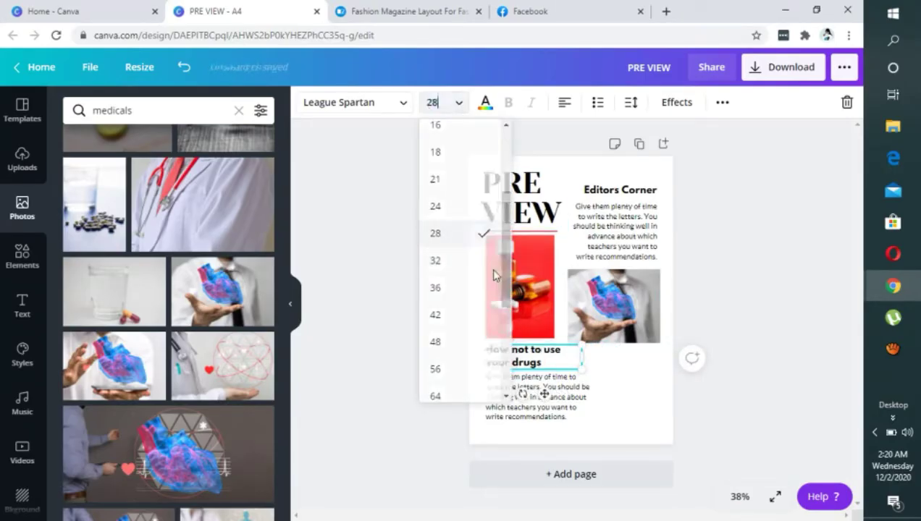
{"action": "left_click", "coordinate": [636, 406]}
Step: Set the paragraph under "How not to use your drugs" to font size 18, then narrow it and move it up beneath its heading
{"action": "left_click", "coordinate": [564, 413]}
{"action": "left_click", "coordinate": [433, 102]}
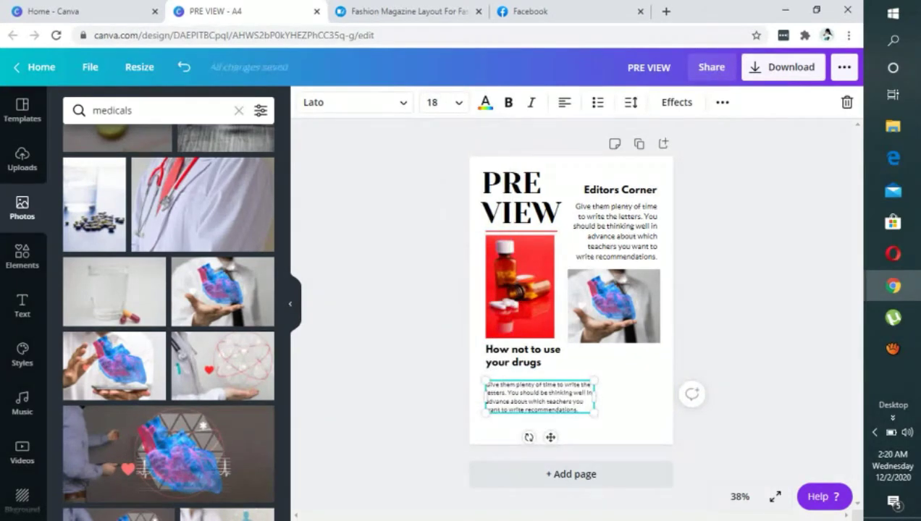
{"action": "left_click_drag", "start_coordinate": [596, 399], "coordinate": [583, 398]}
{"action": "left_click_drag", "start_coordinate": [527, 395], "coordinate": [527, 391]}
{"action": "left_click", "coordinate": [662, 433]}
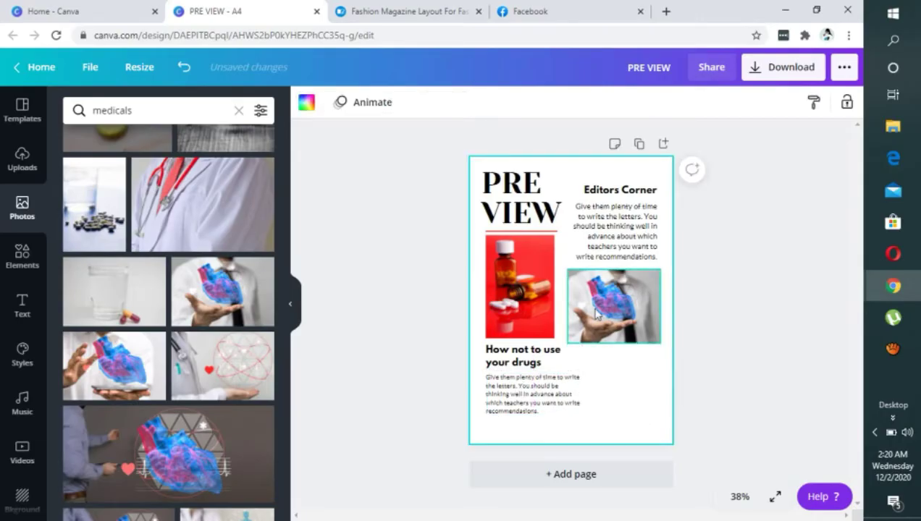
Step: Trim the heart photo's left side to a width of 9.2, in line with the paragraph above it
{"action": "left_click", "coordinate": [583, 312]}
{"action": "left_click_drag", "start_coordinate": [568, 301], "coordinate": [573, 300]}
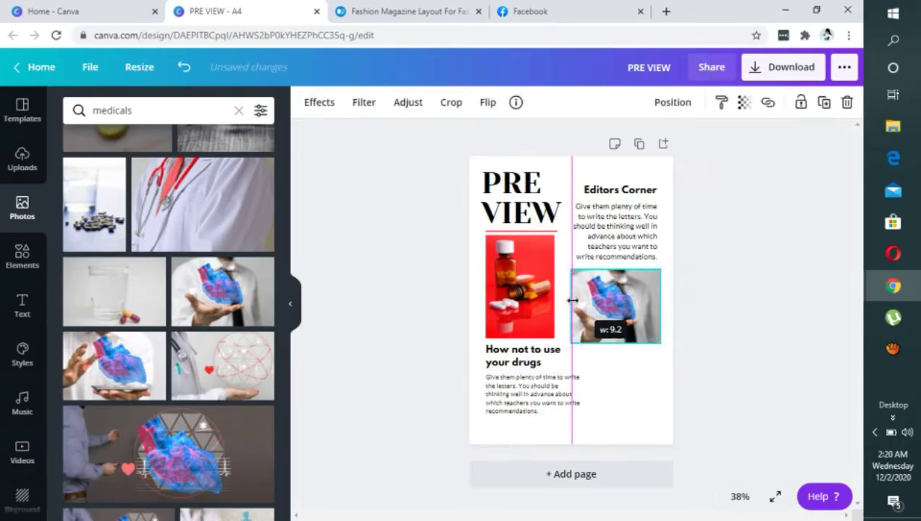
{"action": "left_click", "coordinate": [688, 282]}
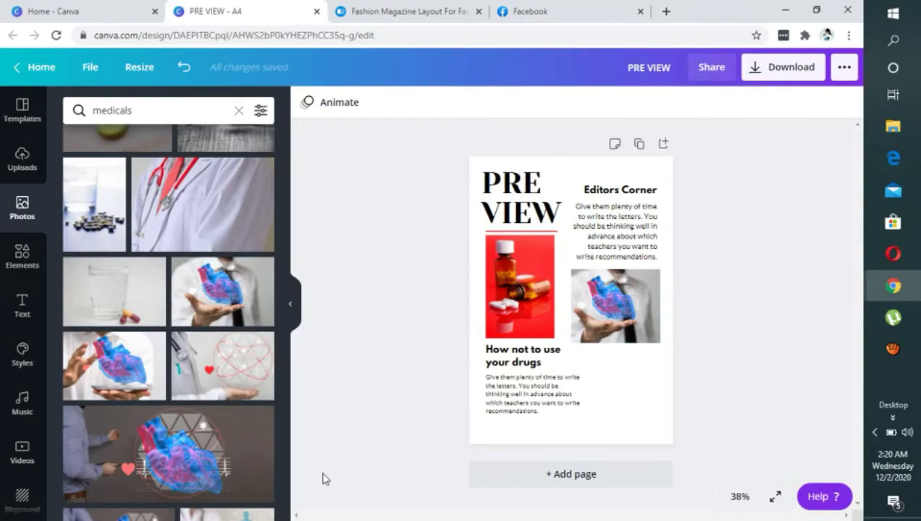
Step: Duplicate the "Editors Corner" heading and place the copy directly below the heart photo
{"action": "left_click", "coordinate": [630, 193]}
{"action": "left_click", "coordinate": [722, 102]}
{"action": "left_click", "coordinate": [720, 135]}
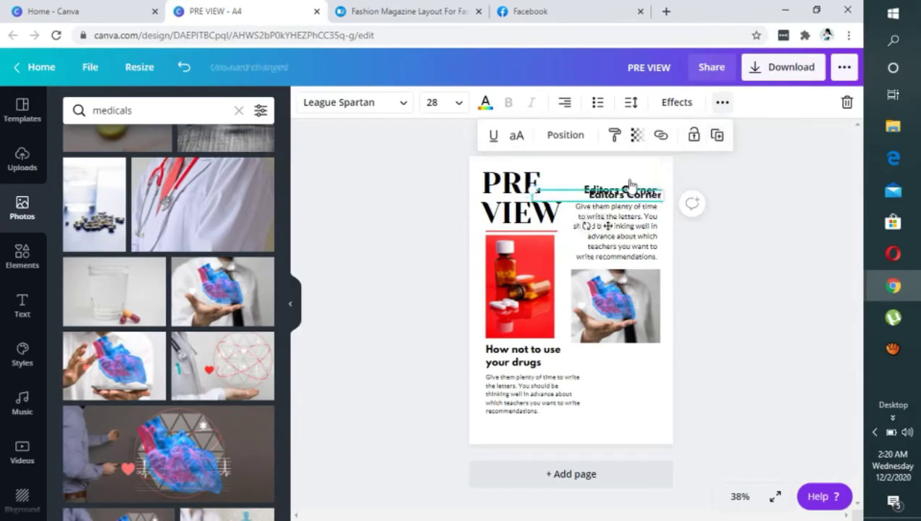
{"action": "left_click_drag", "start_coordinate": [624, 196], "coordinate": [626, 357]}
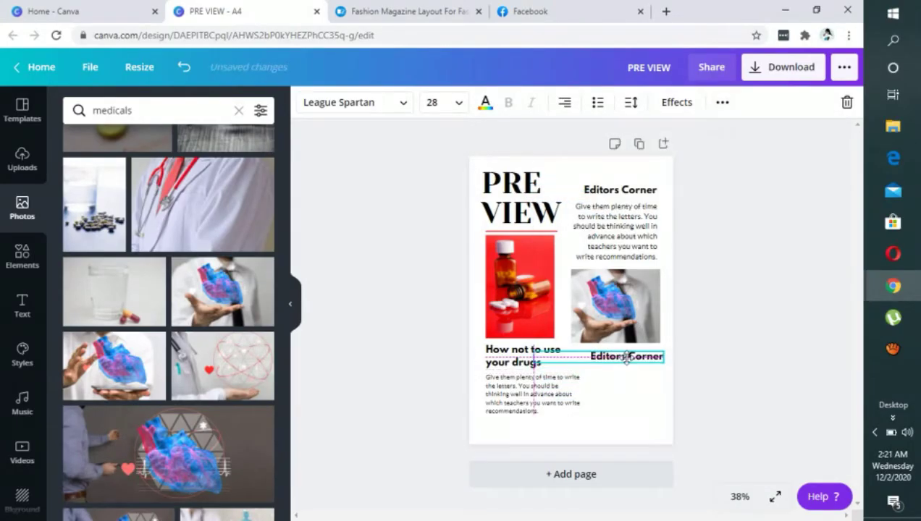
Step: Replace the copied heading's text with "New Trend in Medicals." on two lines
{"action": "double_click", "coordinate": [628, 357]}
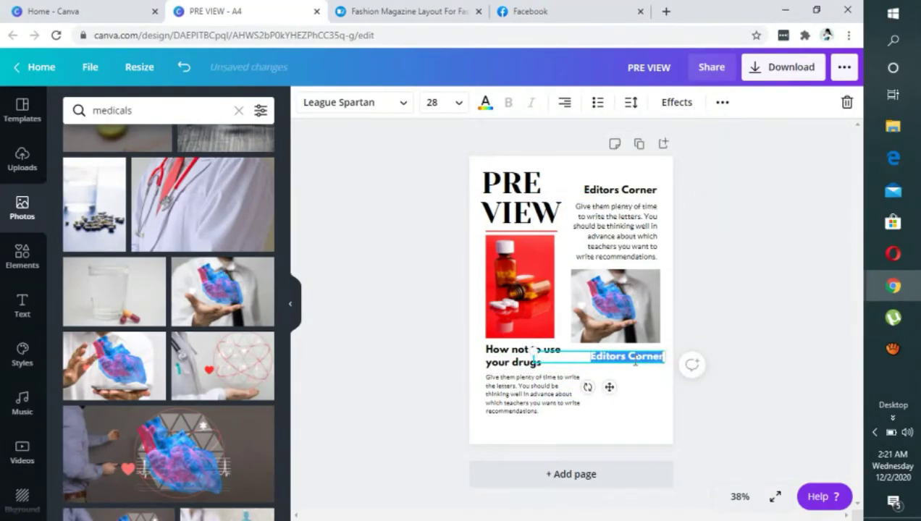
{"action": "type", "text": "New Trend"}
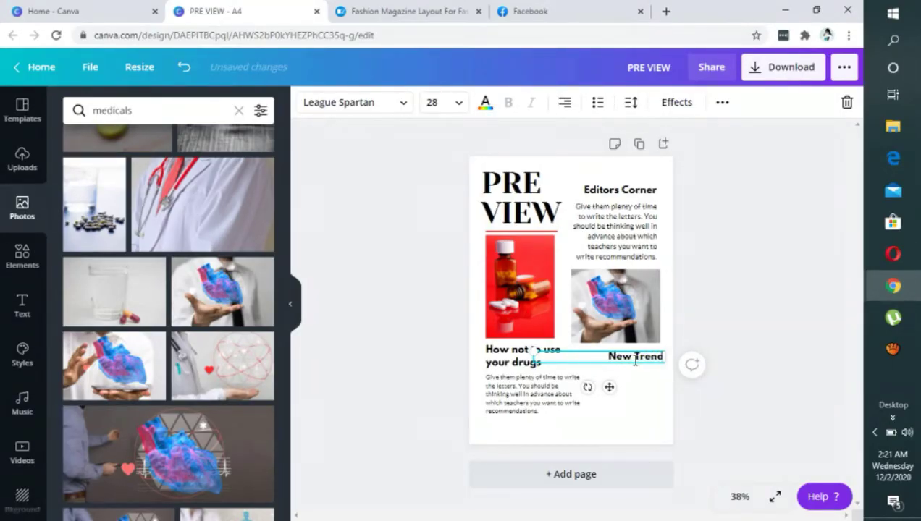
{"action": "type", "text": " in t"}
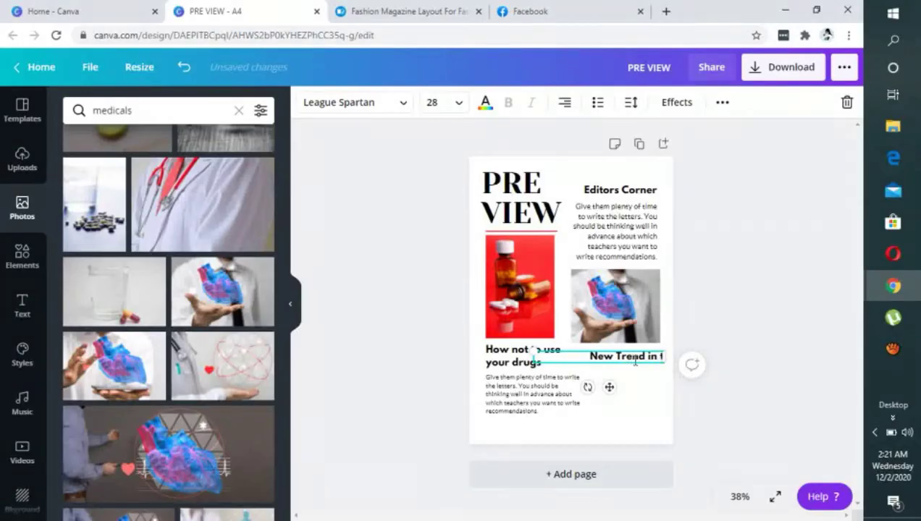
{"action": "type", "text": "he"}
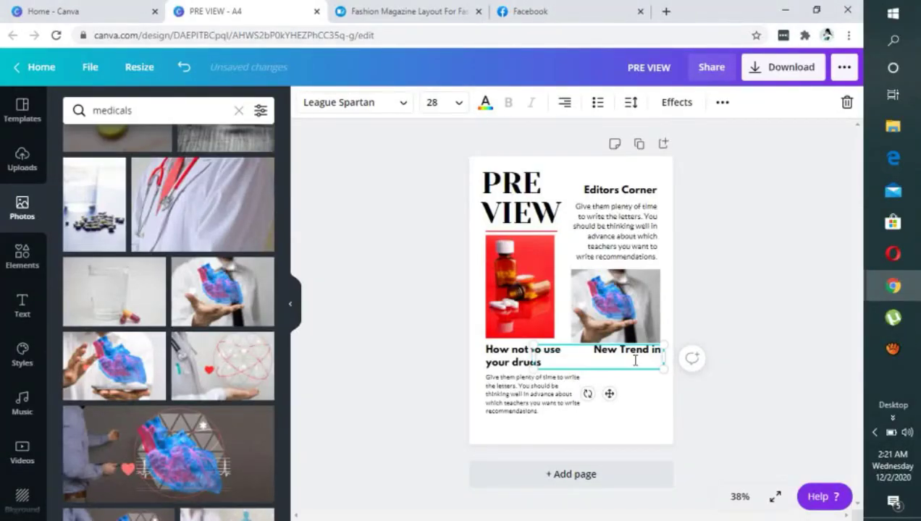
{"action": "type", "text": "Medicals"}
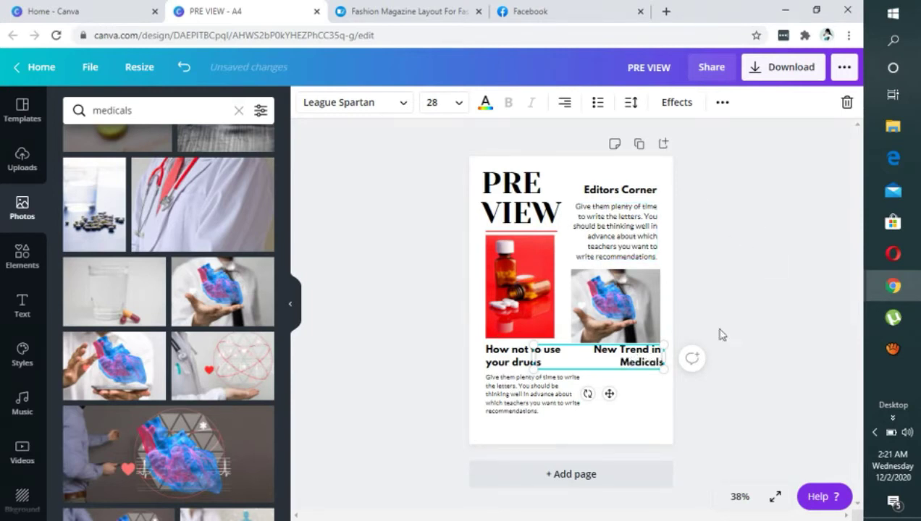
{"action": "left_click", "coordinate": [701, 271]}
{"action": "left_click", "coordinate": [661, 366]}
{"action": "type", "text": "."}
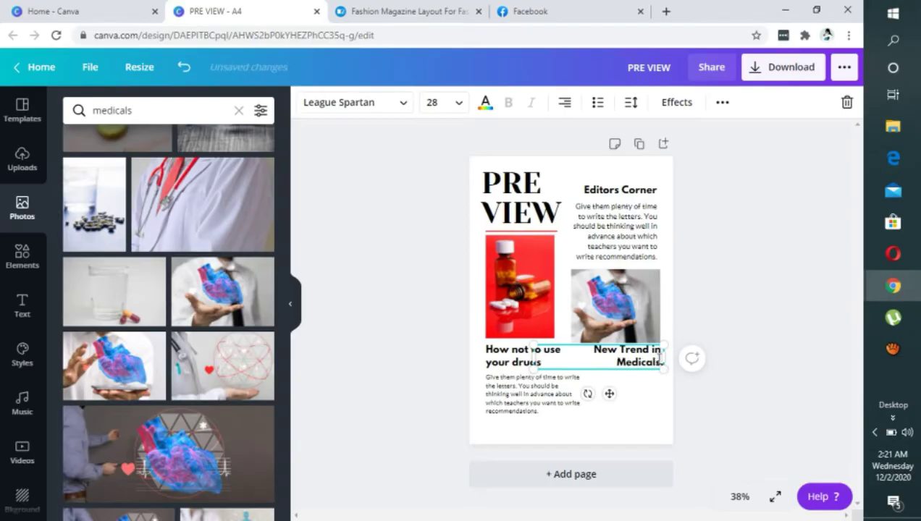
{"action": "left_click", "coordinate": [665, 255]}
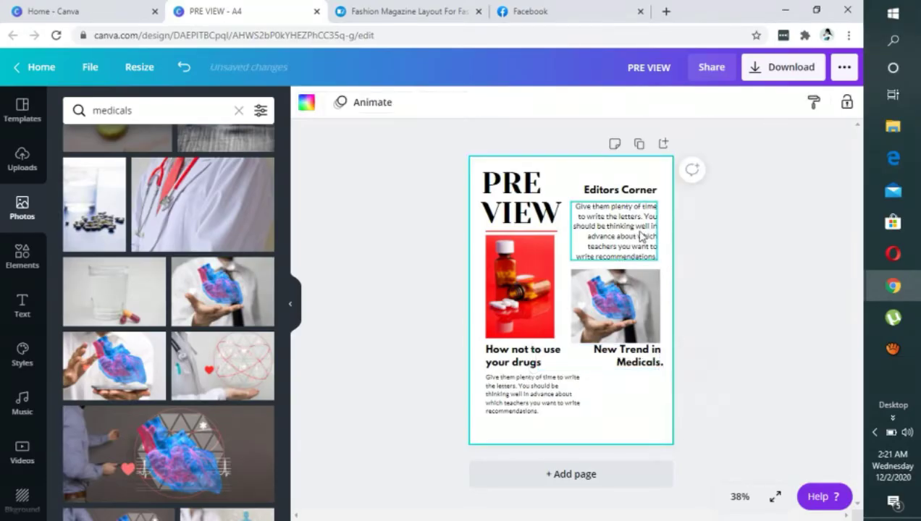
Step: Place a narrower copy of the Editors Corner paragraph below "New Trend in Medicals." and set its font size to 18
{"action": "left_click", "coordinate": [632, 220]}
{"action": "left_click", "coordinate": [722, 102]}
{"action": "left_click", "coordinate": [717, 135]}
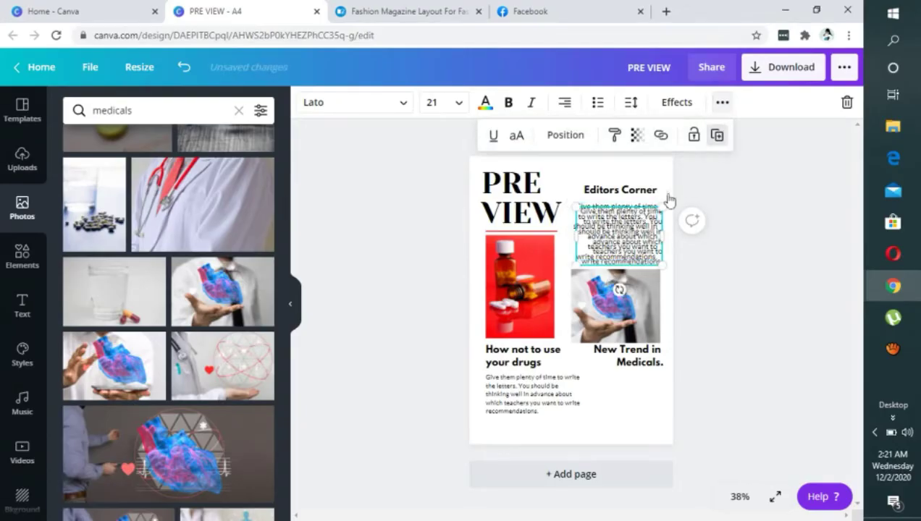
{"action": "left_click_drag", "start_coordinate": [634, 230], "coordinate": [592, 402]}
{"action": "left_click", "coordinate": [443, 102]}
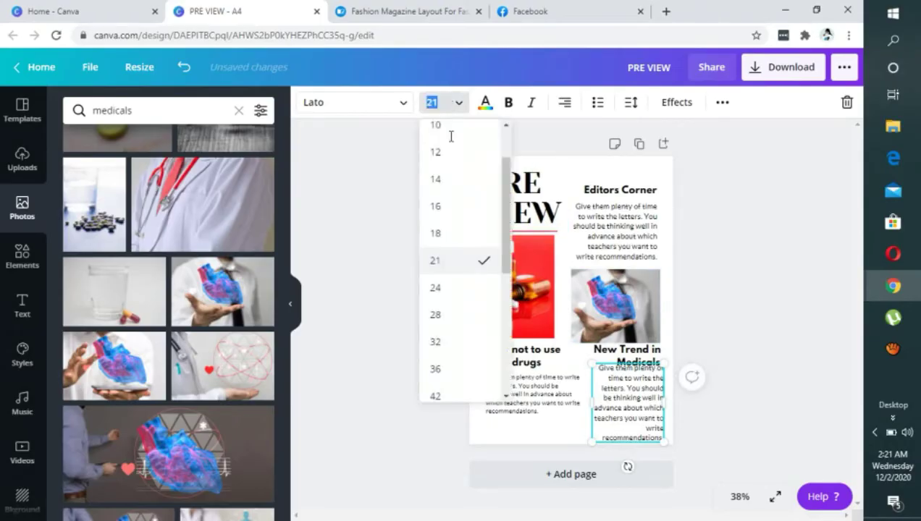
{"action": "left_click", "coordinate": [457, 233]}
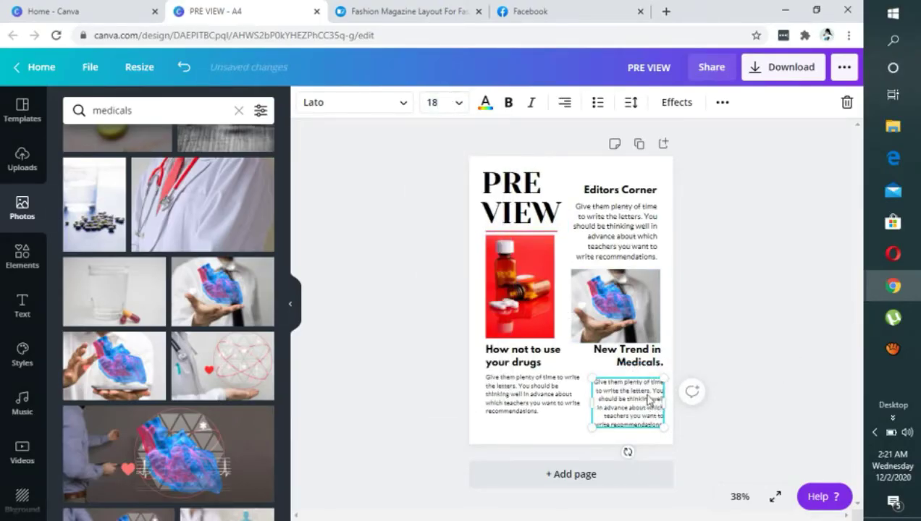
Step: Move the paragraph under "New Trend in Medicals." slightly up, closer to its heading
{"action": "left_click_drag", "start_coordinate": [649, 400], "coordinate": [650, 397]}
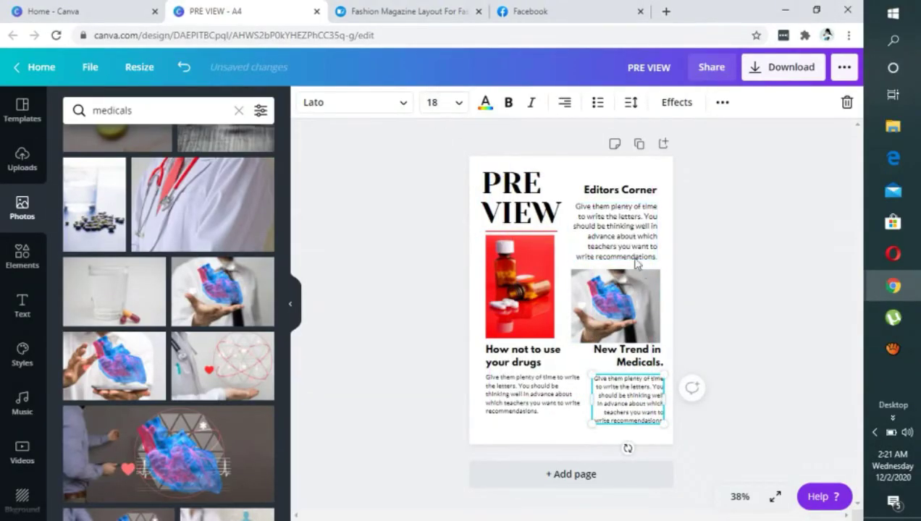
Step: Try font size 24 on the Editors Corner paragraph and undo the change
{"action": "left_click", "coordinate": [617, 235]}
{"action": "left_click", "coordinate": [433, 109]}
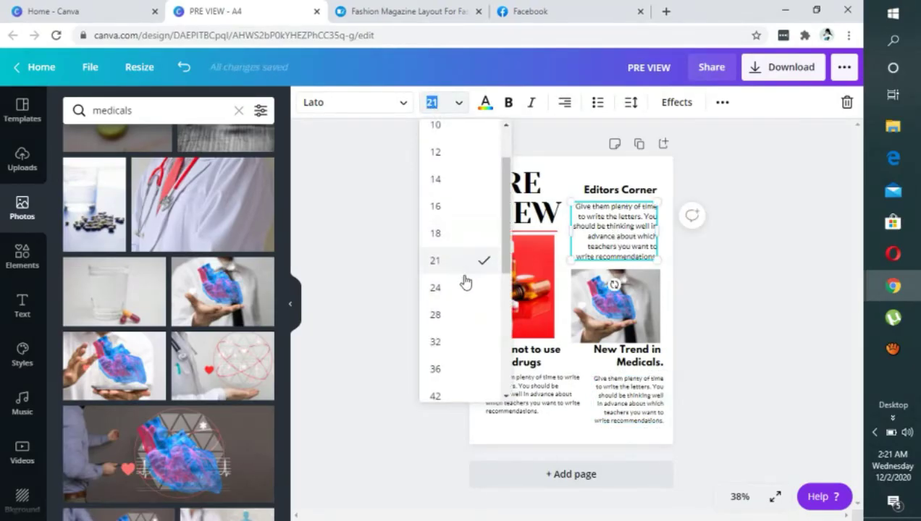
{"action": "left_click", "coordinate": [463, 290]}
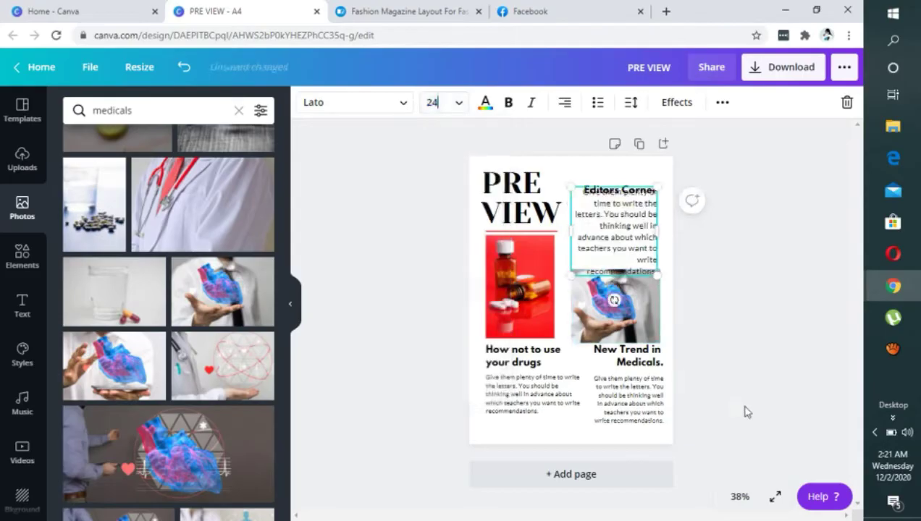
{"action": "left_click", "coordinate": [184, 67]}
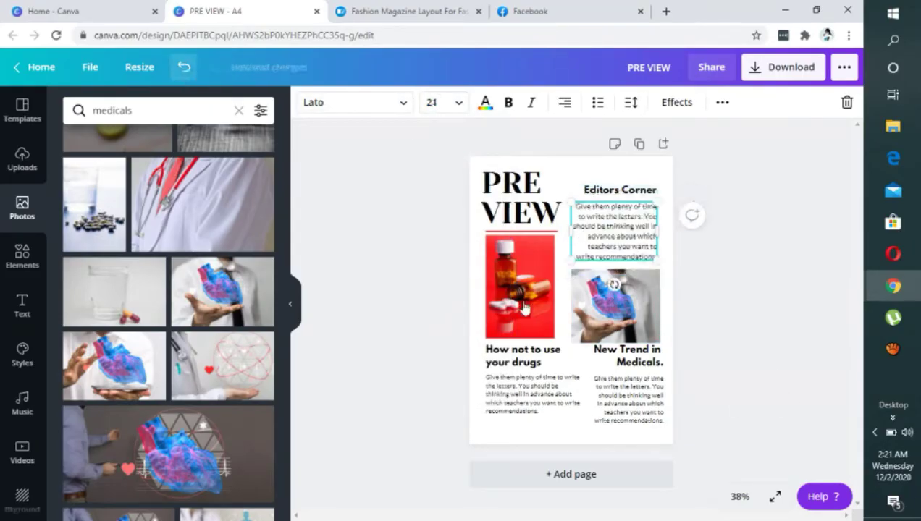
{"action": "left_click", "coordinate": [184, 66]}
Step: Set the paragraph under "New Trend in Medicals." to font size 21 and scale it down to about 6.5 wide by 7.1 high below its heading
{"action": "left_click", "coordinate": [441, 107]}
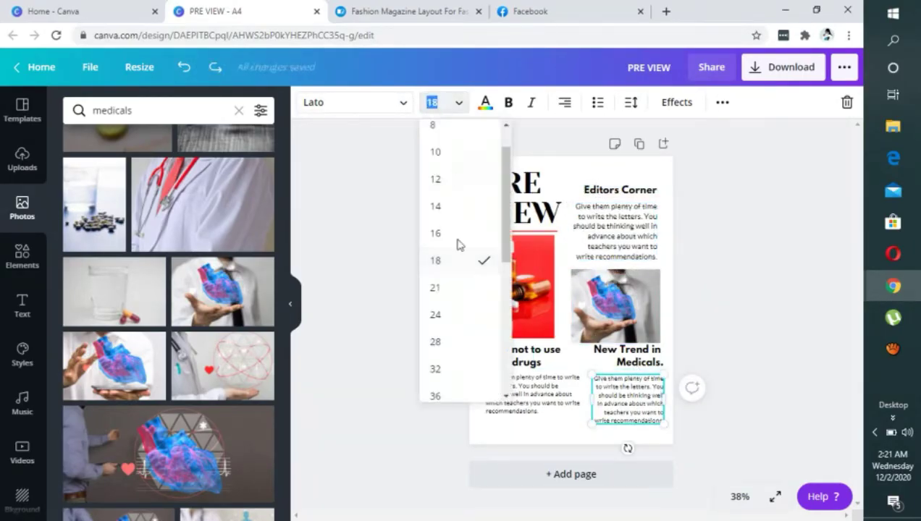
{"action": "left_click", "coordinate": [456, 294]}
{"action": "left_click", "coordinate": [627, 456]}
{"action": "left_click", "coordinate": [650, 408]}
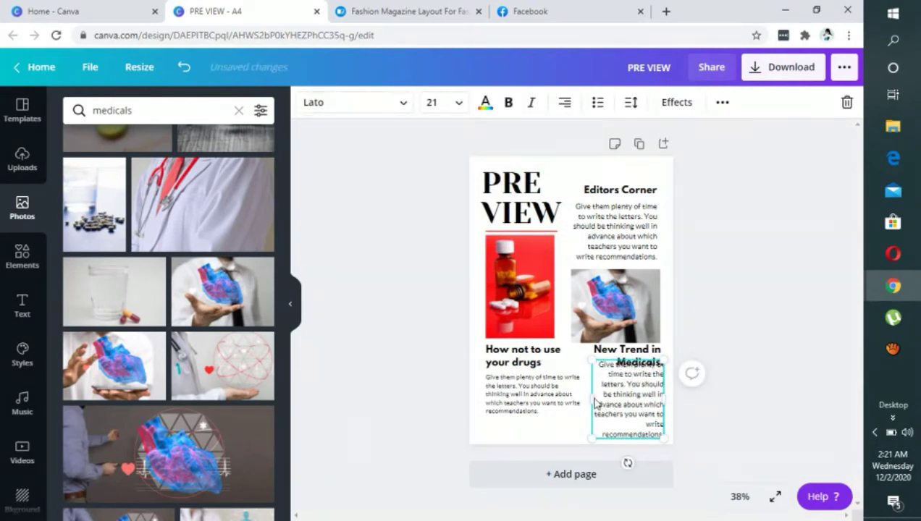
{"action": "left_click_drag", "start_coordinate": [592, 361], "coordinate": [601, 370]}
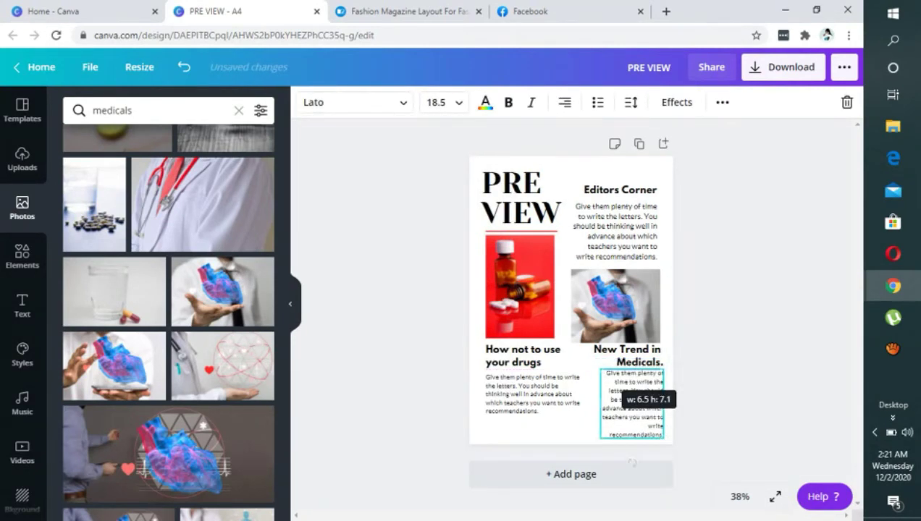
{"action": "left_click", "coordinate": [759, 358]}
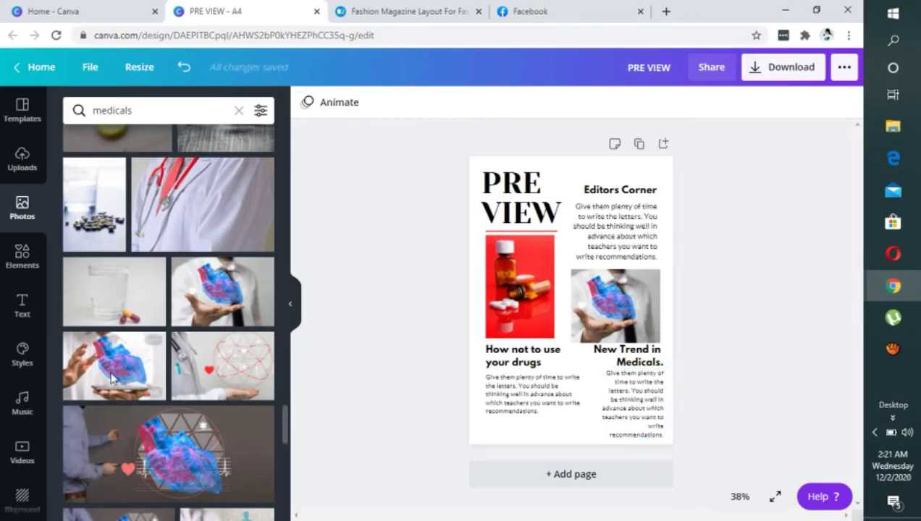
Step: Following the Flipsnack template, add a red circle about 5.8 wide and place it half off the page's bottom edge, below the "How not to use your drugs" article
{"action": "left_click", "coordinate": [437, 15]}
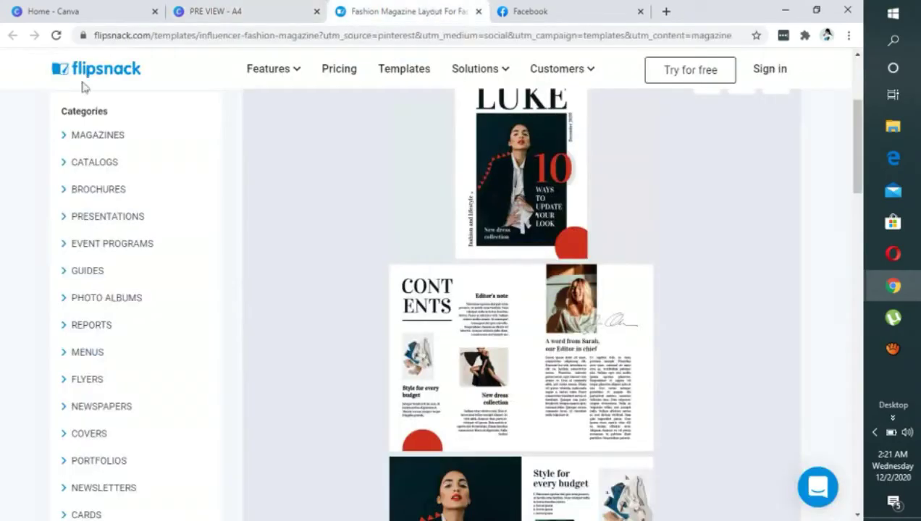
{"action": "left_click", "coordinate": [218, 13]}
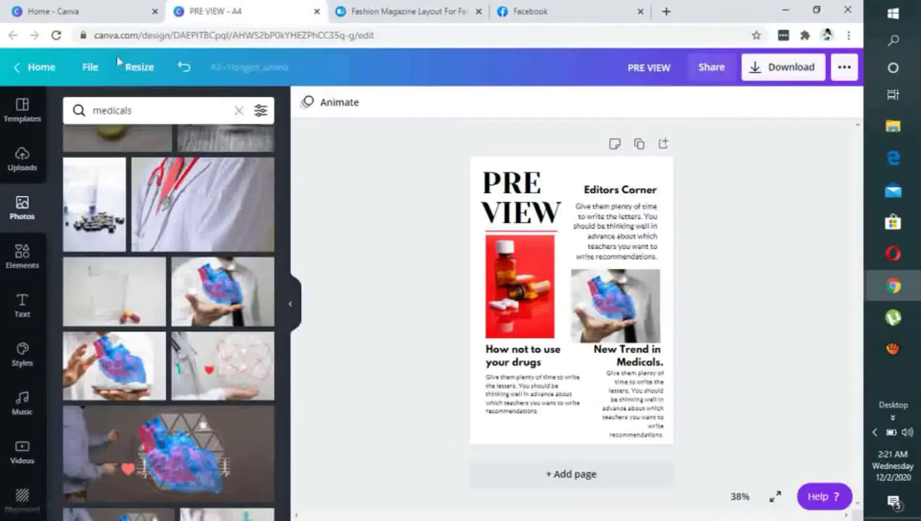
{"action": "left_click", "coordinate": [239, 110]}
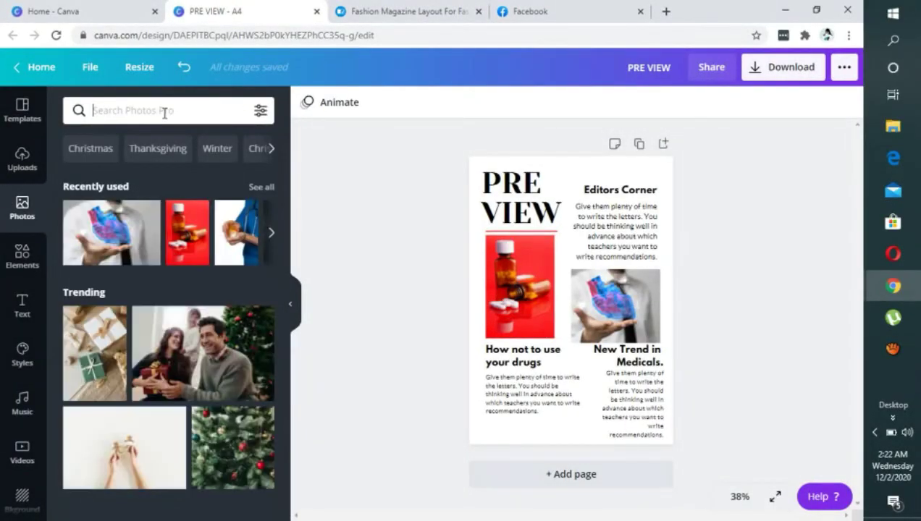
{"action": "left_click", "coordinate": [23, 258]}
{"action": "left_click", "coordinate": [153, 194]}
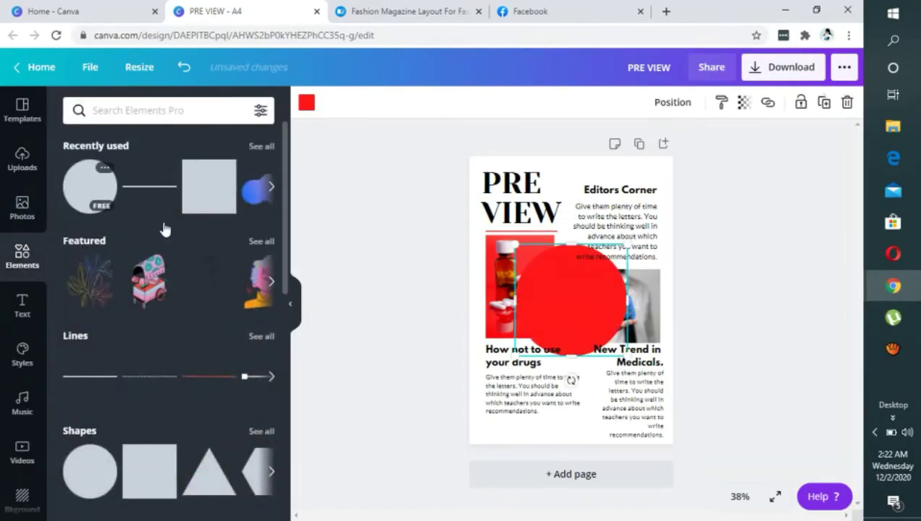
{"action": "left_click_drag", "start_coordinate": [562, 306], "coordinate": [545, 318]}
{"action": "left_click_drag", "start_coordinate": [610, 257], "coordinate": [554, 317]}
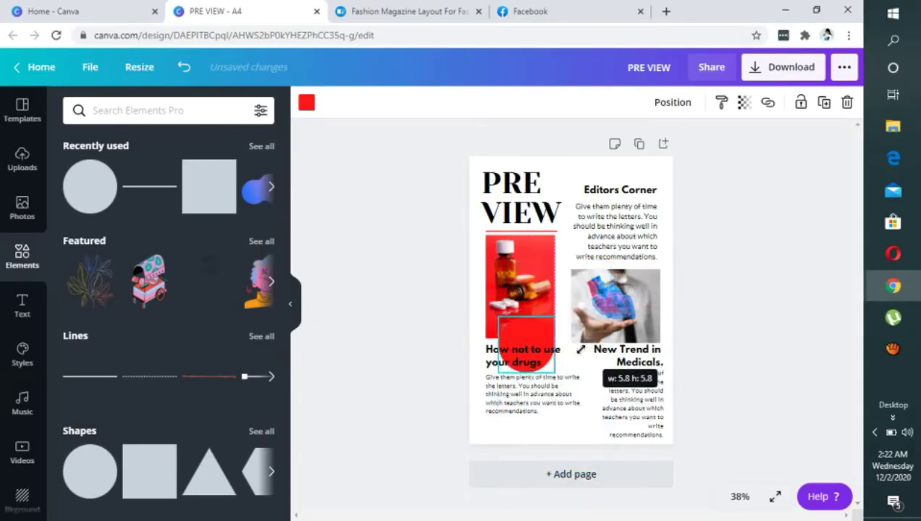
{"action": "left_click_drag", "start_coordinate": [526, 345], "coordinate": [513, 433]}
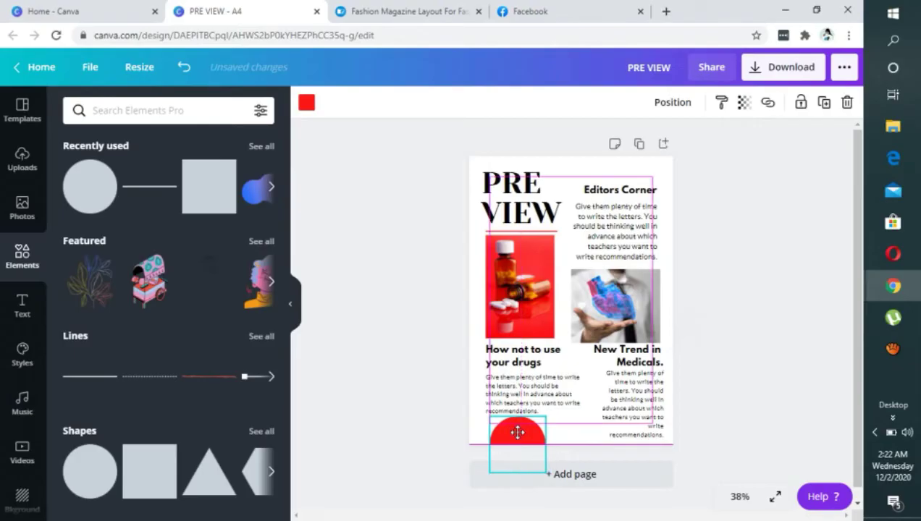
{"action": "left_click", "coordinate": [773, 307]}
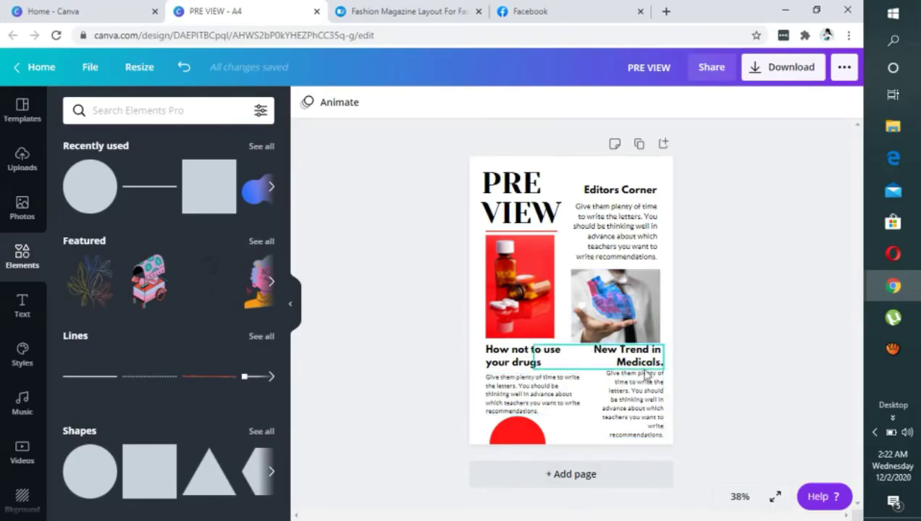
Step: Add a blank second page and check the matching page in the Flipsnack template
{"action": "left_click", "coordinate": [597, 478]}
{"action": "left_click", "coordinate": [413, 12]}
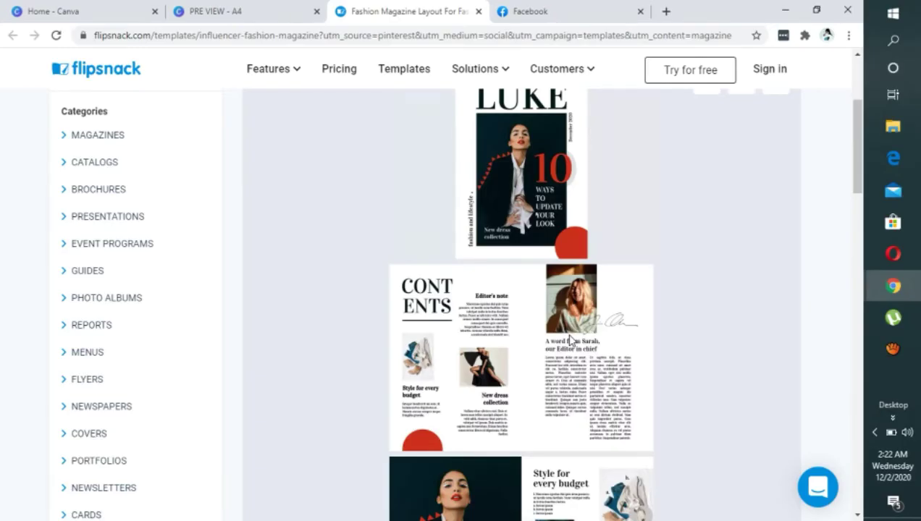
{"action": "left_click", "coordinate": [297, 11]}
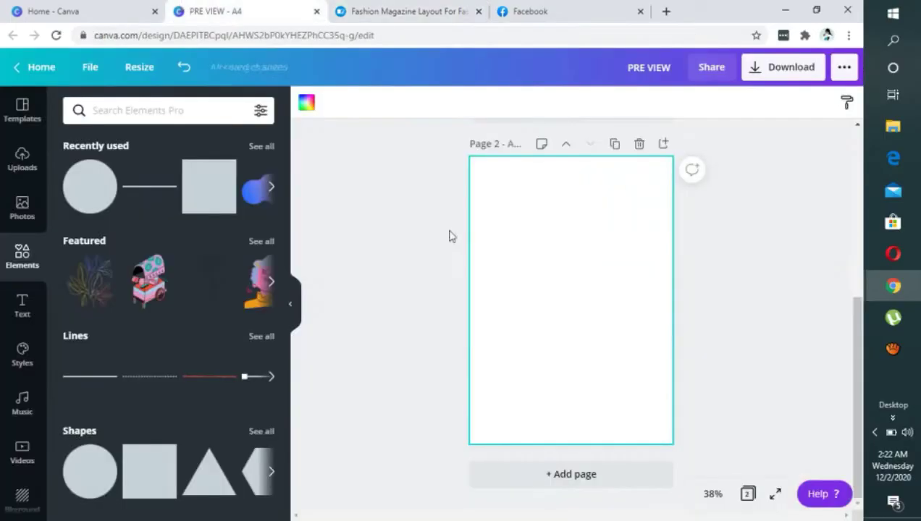
Step: Search the photos for "doctor" and add the portrait photo of a smiling woman with a stethoscope at a desk to page 2
{"action": "left_click", "coordinate": [22, 207]}
{"action": "left_click", "coordinate": [177, 113]}
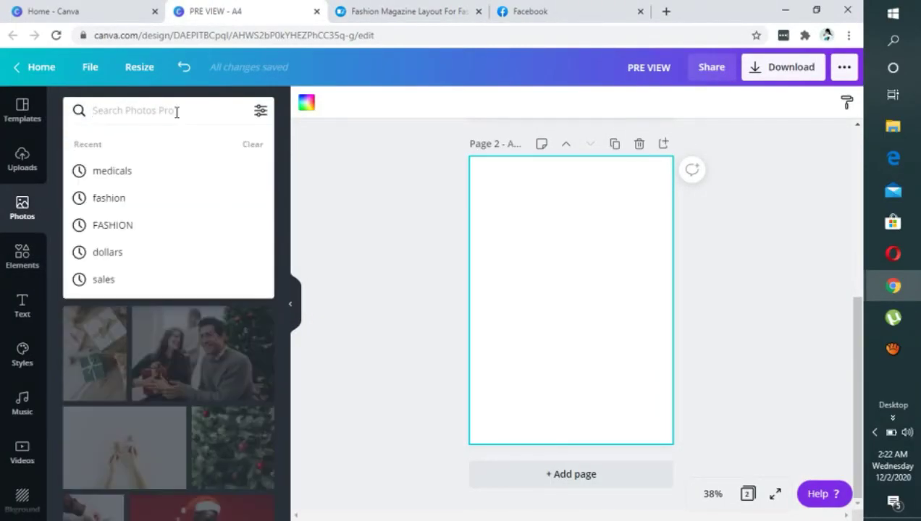
{"action": "type", "text": "doctor"}
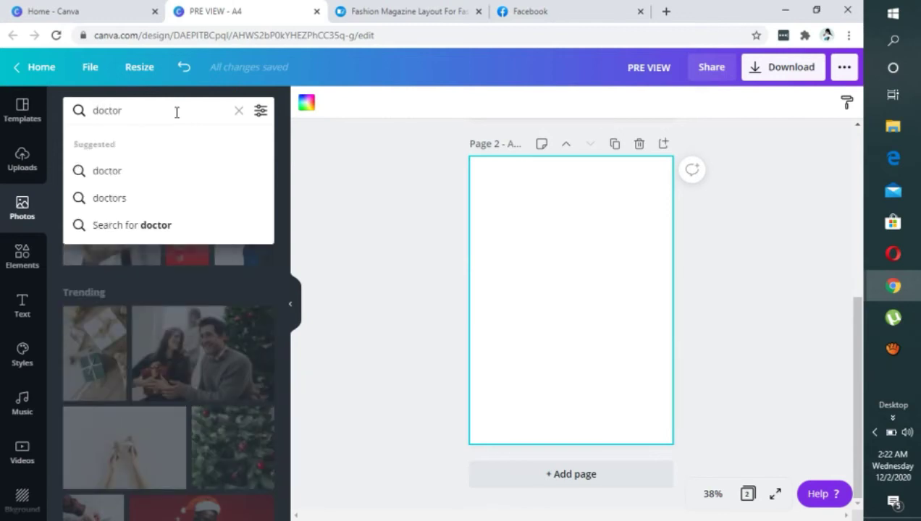
{"action": "key", "text": "Return"}
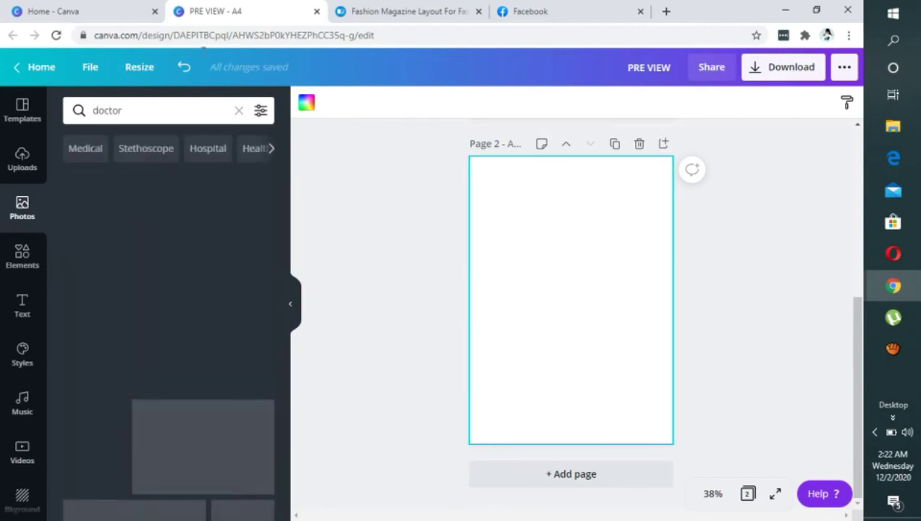
{"action": "scroll", "coordinate": [140, 458], "scroll_direction": "down", "scroll_amount": 3}
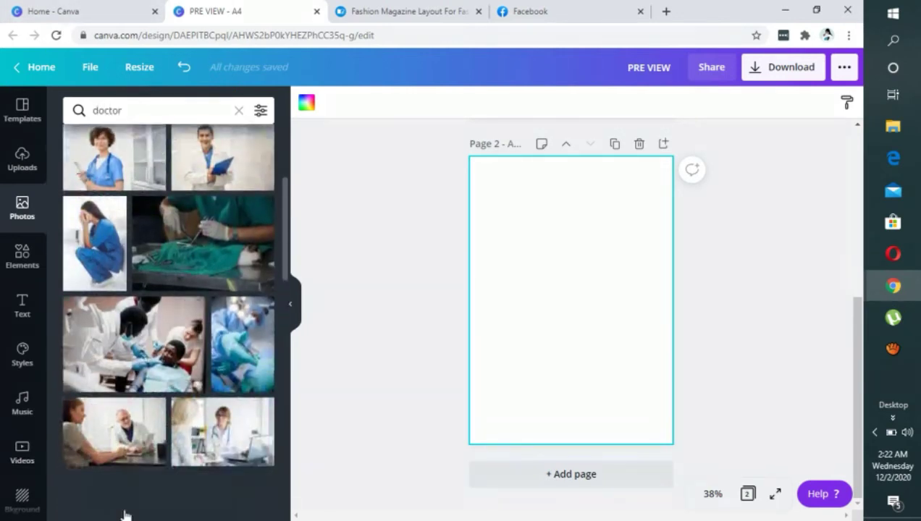
{"action": "scroll", "coordinate": [119, 287], "scroll_direction": "down", "scroll_amount": 10}
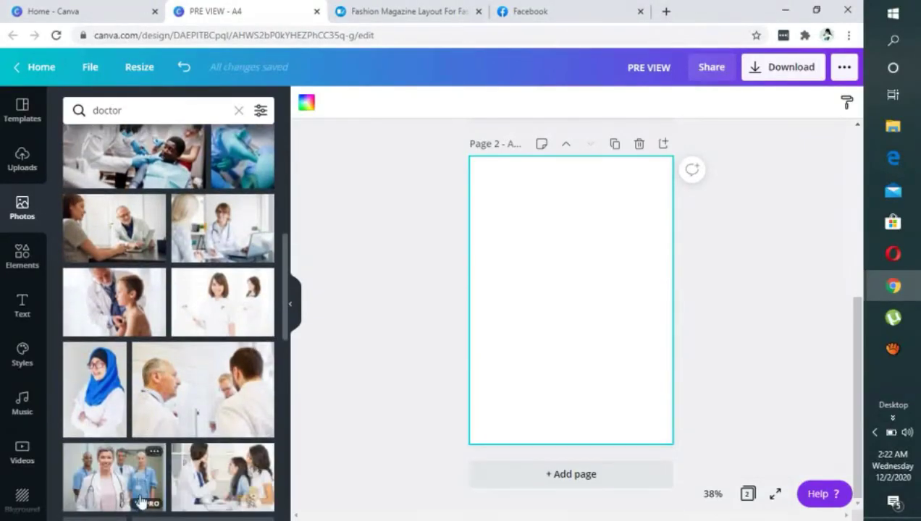
{"action": "scroll", "coordinate": [149, 469], "scroll_direction": "down", "scroll_amount": 3}
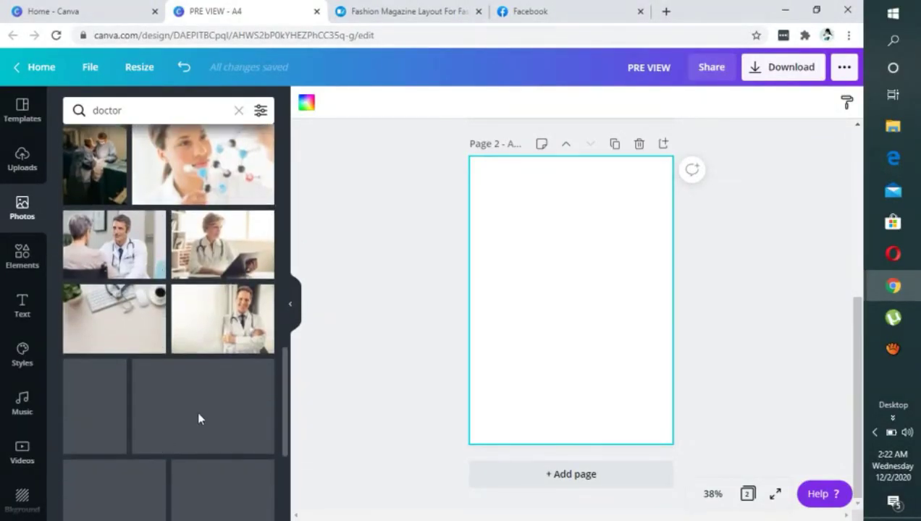
{"action": "scroll", "coordinate": [81, 501], "scroll_direction": "down", "scroll_amount": 5}
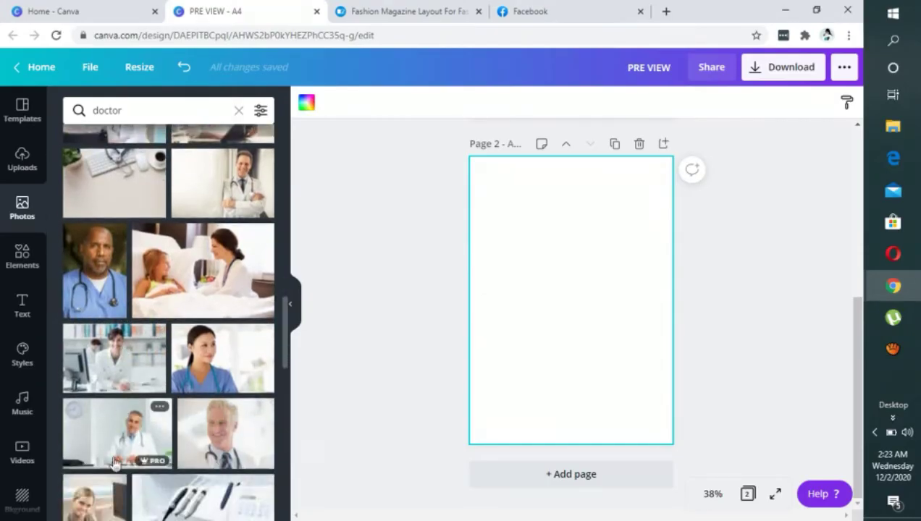
{"action": "left_click", "coordinate": [96, 319]}
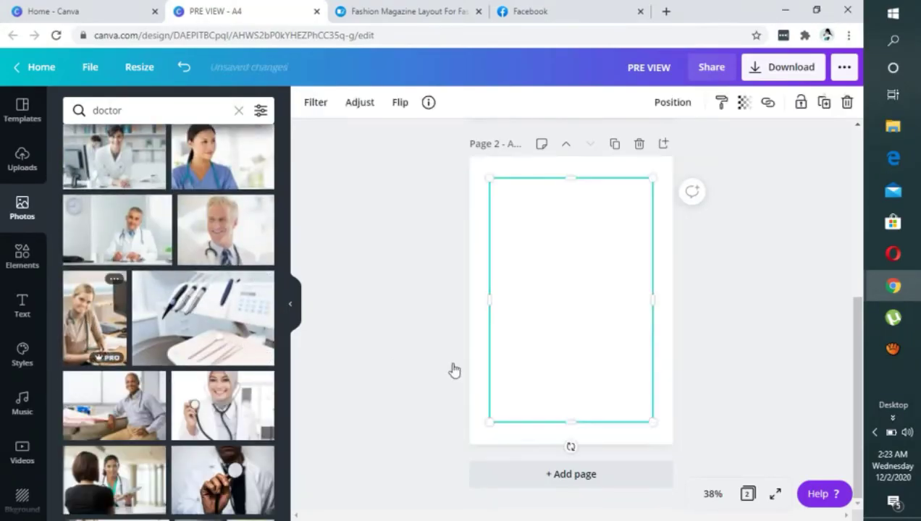
Step: Shrink the doctor photo to a bit under half the page width and place it in page 2's upper left corner with a small margin
{"action": "left_click_drag", "start_coordinate": [654, 173], "coordinate": [572, 302]}
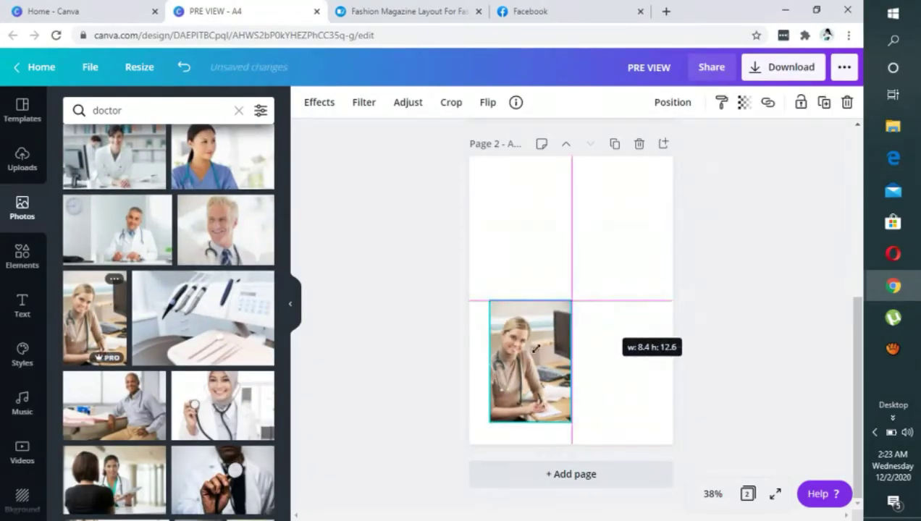
{"action": "left_click_drag", "start_coordinate": [514, 360], "coordinate": [514, 224]}
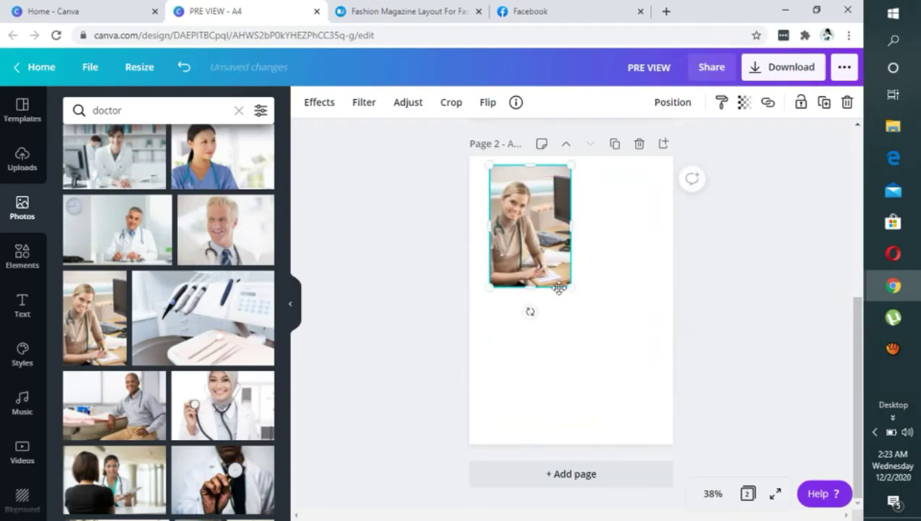
{"action": "left_click_drag", "start_coordinate": [571, 289], "coordinate": [577, 295]}
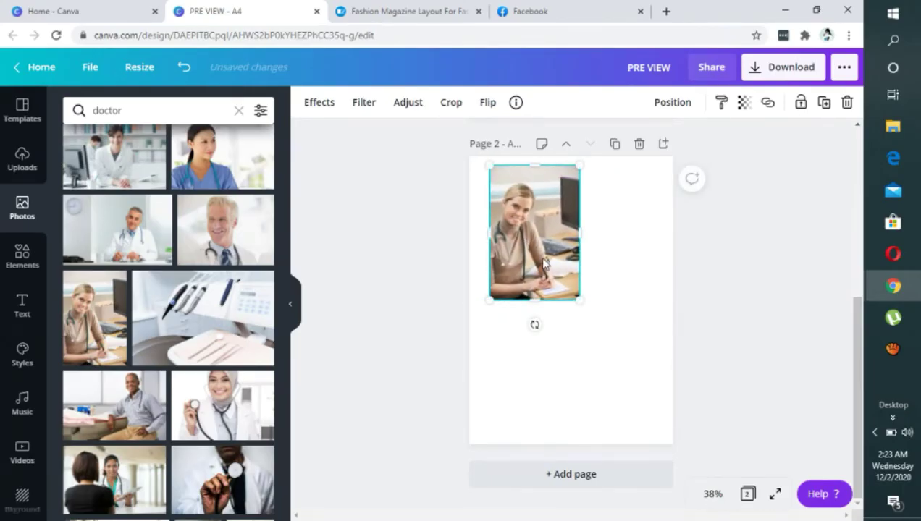
{"action": "left_click_drag", "start_coordinate": [544, 262], "coordinate": [533, 251]}
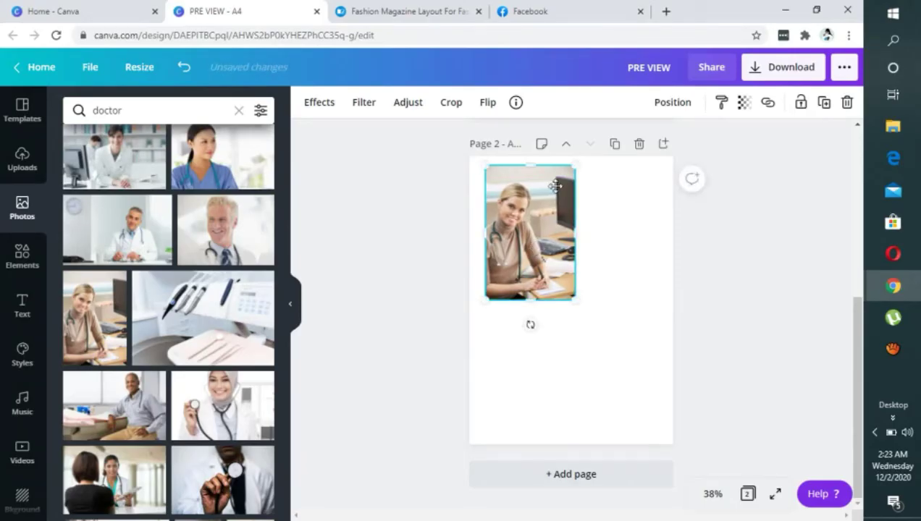
Step: Compare page 2 with the editor's page in the Flipsnack template, examining the signature, heading and text columns around the portrait
{"action": "left_click", "coordinate": [418, 6]}
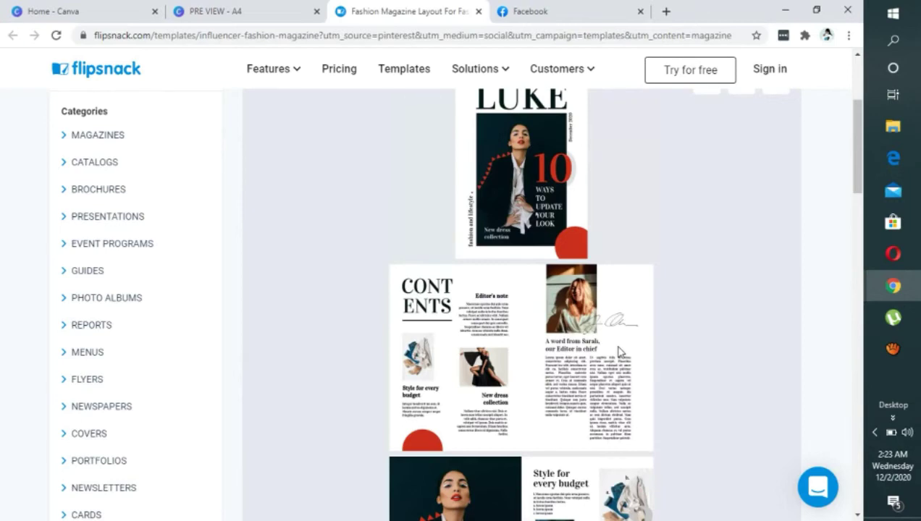
{"action": "left_click", "coordinate": [228, 11]}
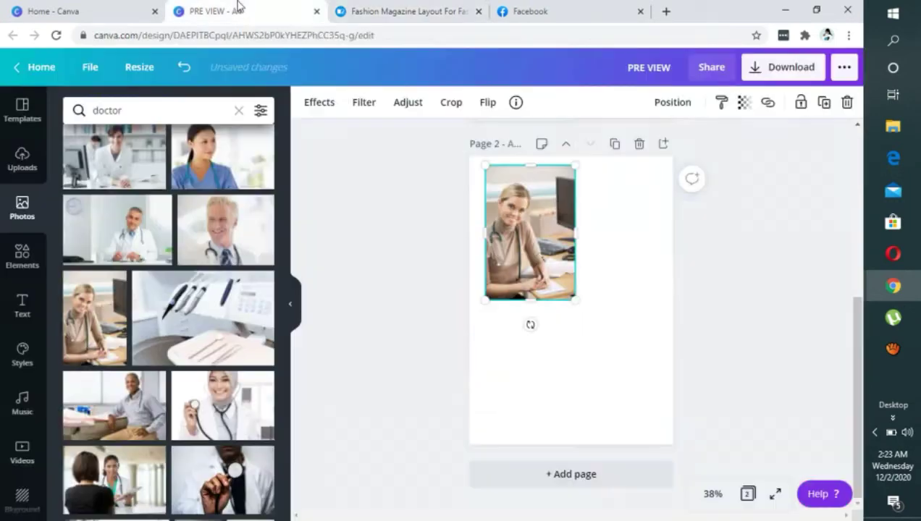
{"action": "left_click", "coordinate": [639, 339]}
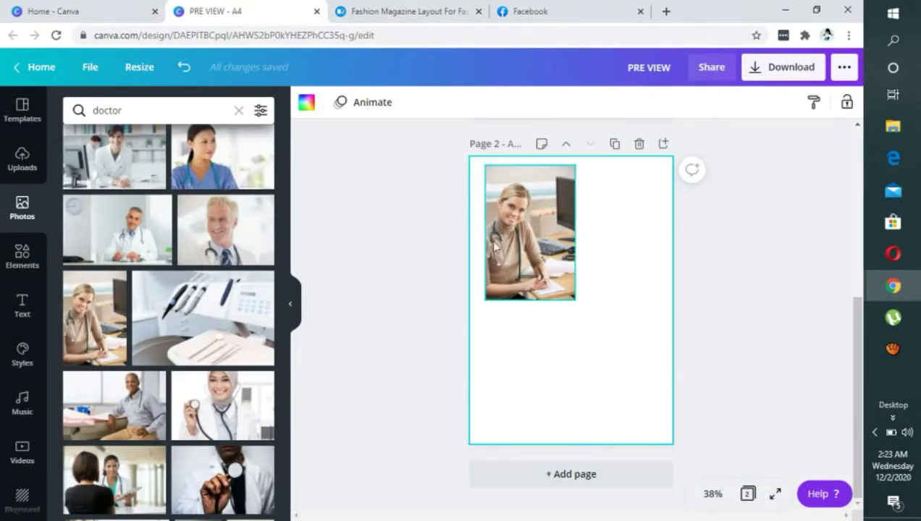
{"action": "left_click", "coordinate": [413, 10]}
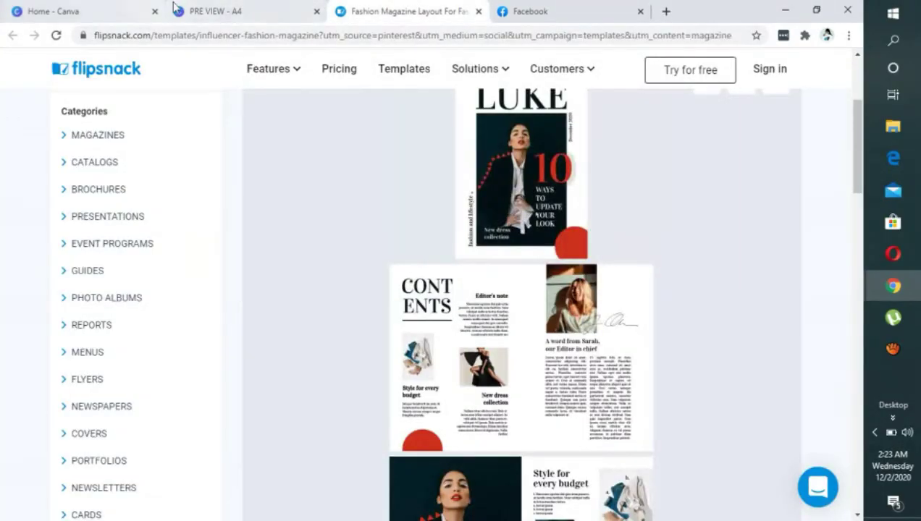
{"action": "left_click", "coordinate": [210, 11]}
Step: Duplicate page 1's "How not to use your drugs" heading and place the copy on page 2, directly beneath the doctor photo and flush with its left edge
{"action": "left_click", "coordinate": [22, 304]}
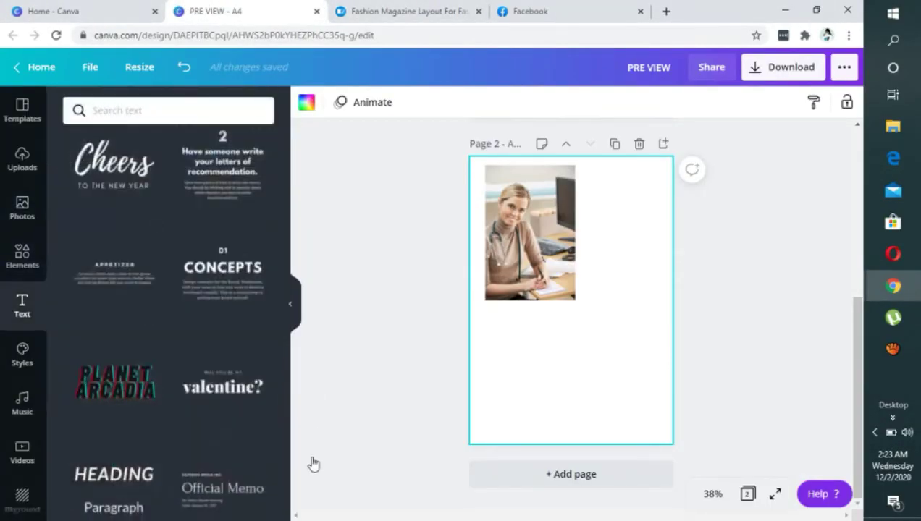
{"action": "scroll", "coordinate": [239, 442], "scroll_direction": "down", "scroll_amount": 1}
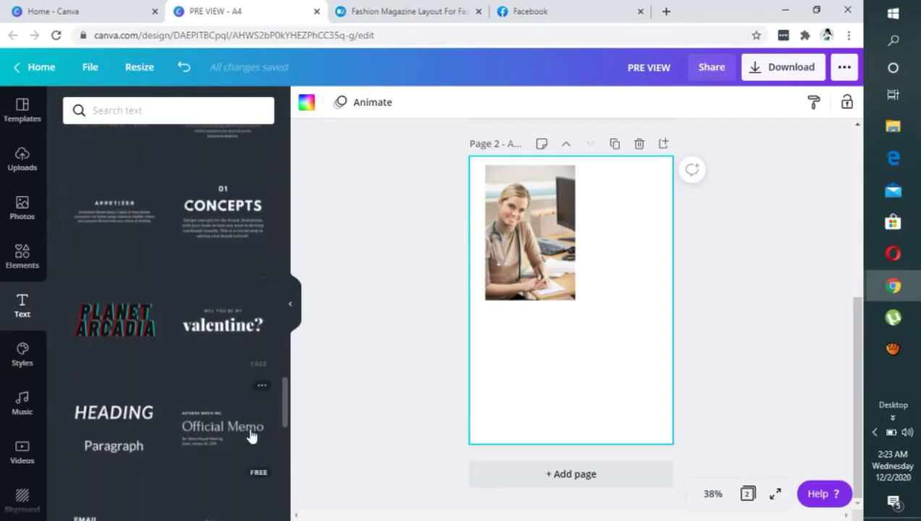
{"action": "scroll", "coordinate": [260, 420], "scroll_direction": "up", "scroll_amount": 4}
{"action": "scroll", "coordinate": [730, 327], "scroll_direction": "up", "scroll_amount": 4}
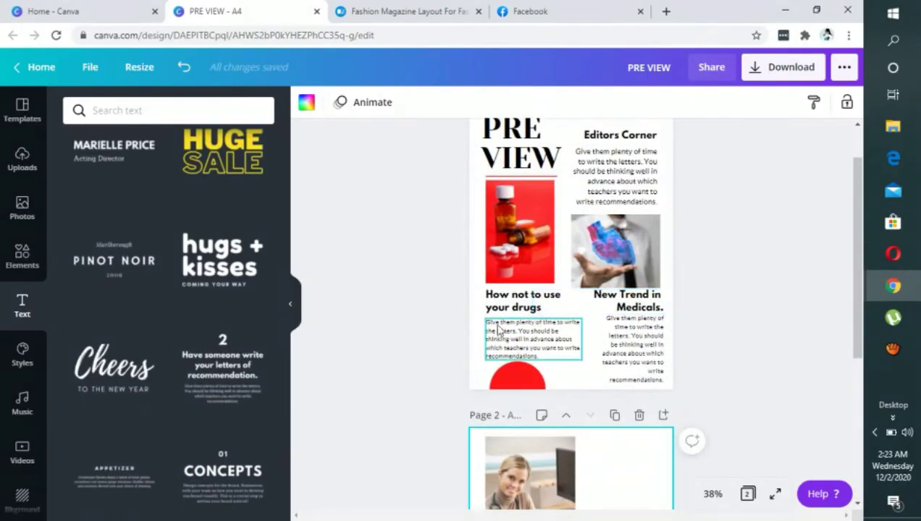
{"action": "left_click", "coordinate": [522, 301]}
{"action": "left_click", "coordinate": [722, 103]}
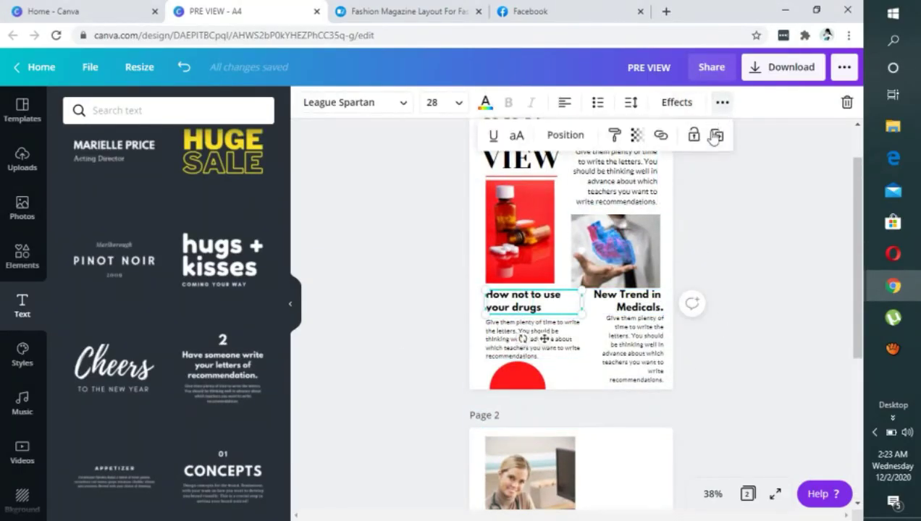
{"action": "left_click", "coordinate": [717, 135]}
{"action": "left_click_drag", "start_coordinate": [562, 319], "coordinate": [559, 500]}
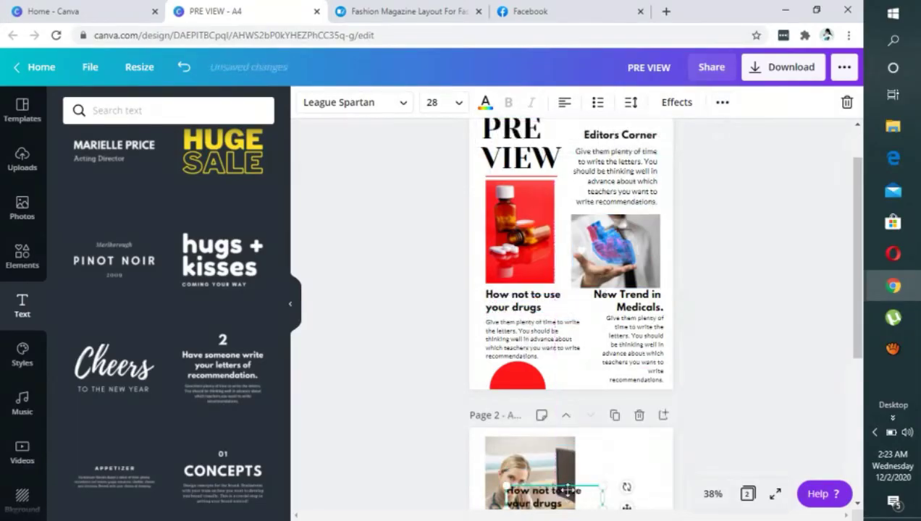
{"action": "scroll", "coordinate": [560, 500], "scroll_direction": "down", "scroll_amount": 4}
{"action": "left_click_drag", "start_coordinate": [557, 312], "coordinate": [485, 312]}
Step: Replace the copied heading's text with the doctor's name followed by "has this to say to her patients."
{"action": "double_click", "coordinate": [523, 326]}
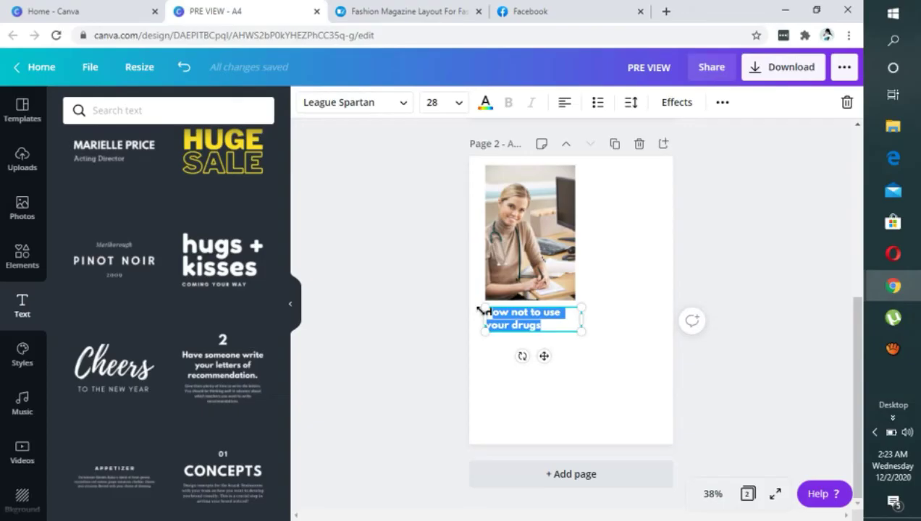
{"action": "type", "text": "Doct"}
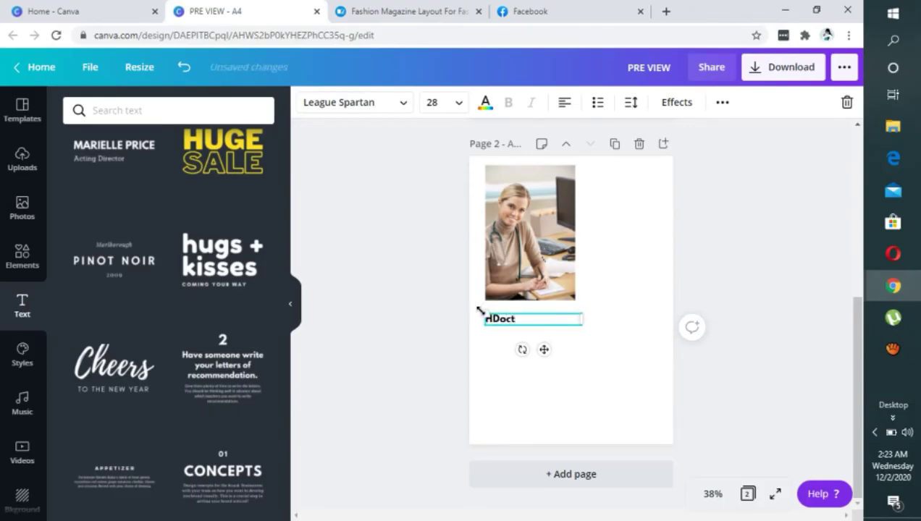
{"action": "key", "text": "BackSpace"}
{"action": "key", "text": "BackSpace"}
{"action": "key", "text": "BackSpace"}
{"action": "key", "text": "BackSpace"}
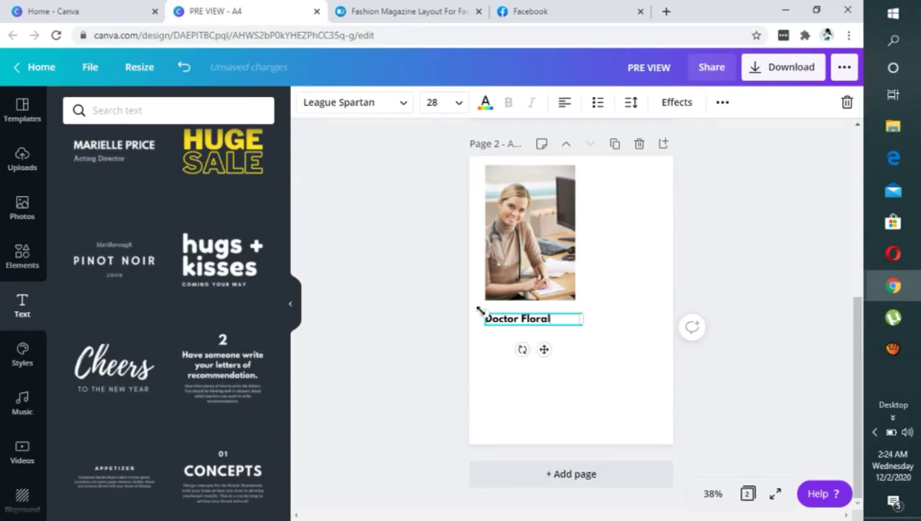
{"action": "type", "text": "this"}
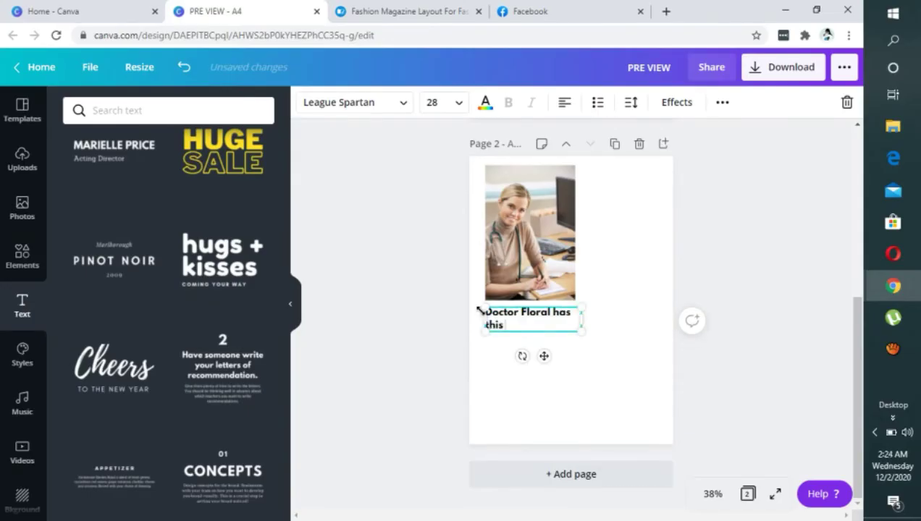
{"action": "type", "text": "to say to her patient"}
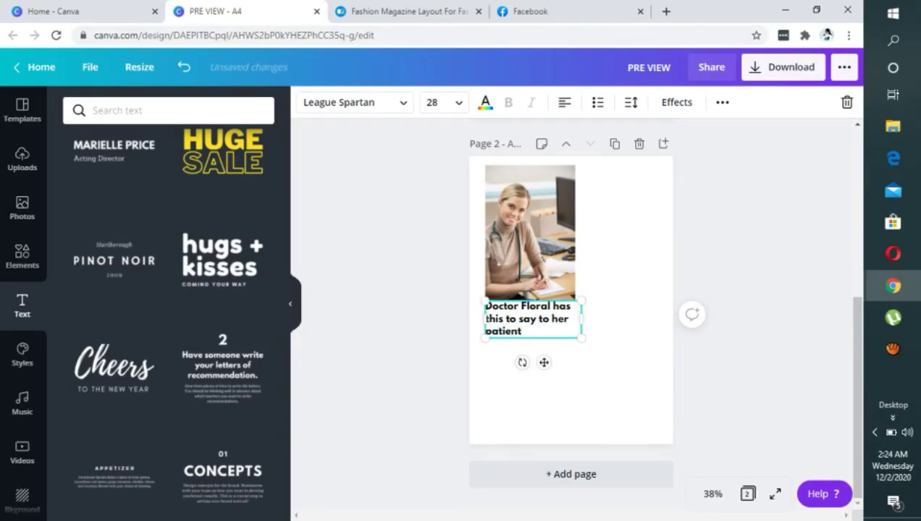
{"action": "type", "text": "s."}
Step: Set the page 2 heading's font size to 24 and widen its text box slightly so it wraps onto two lines
{"action": "left_click", "coordinate": [433, 102]}
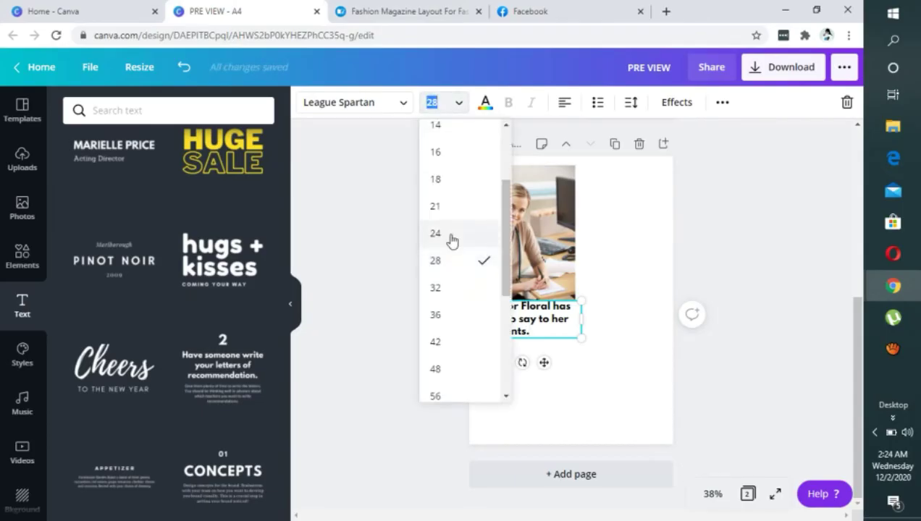
{"action": "left_click", "coordinate": [451, 241]}
{"action": "left_click_drag", "start_coordinate": [583, 318], "coordinate": [586, 318]}
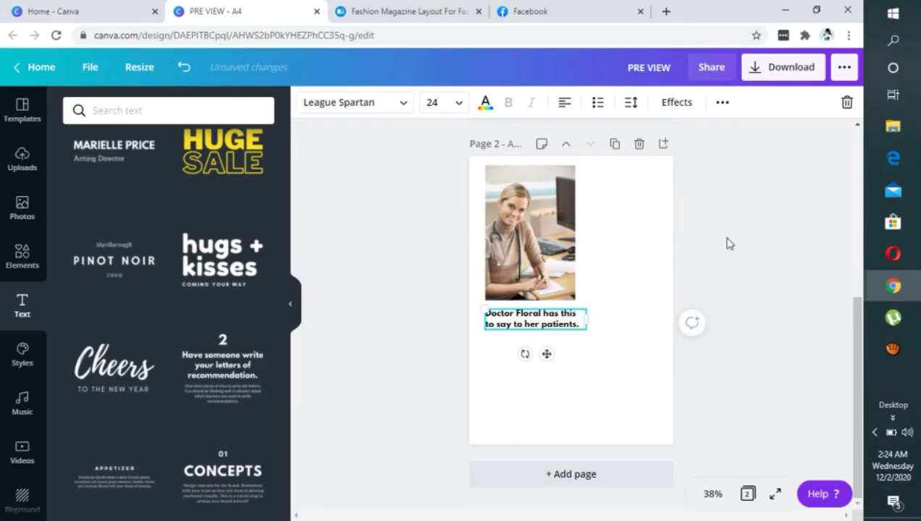
Step: Add the "01 CONCEPTS" text combination to page 2 and ungroup it
{"action": "scroll", "coordinate": [255, 358], "scroll_direction": "down", "scroll_amount": 1}
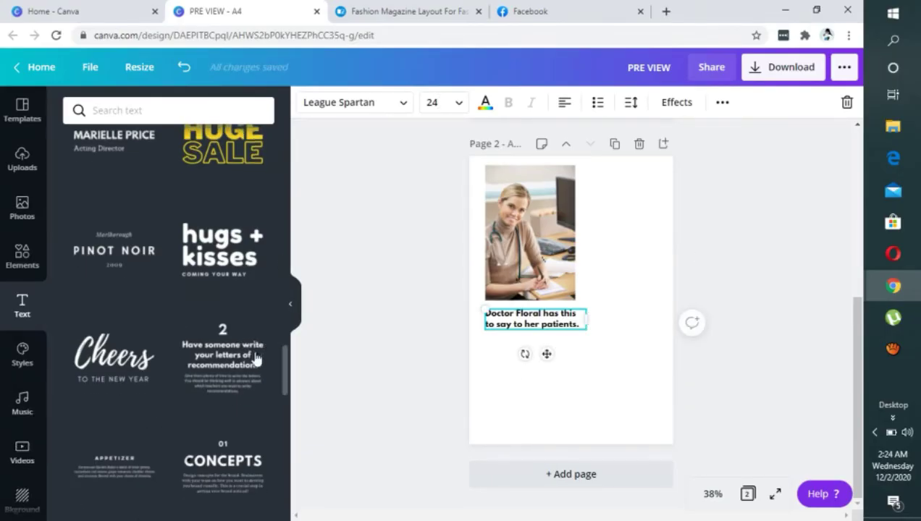
{"action": "scroll", "coordinate": [255, 358], "scroll_direction": "down", "scroll_amount": 5}
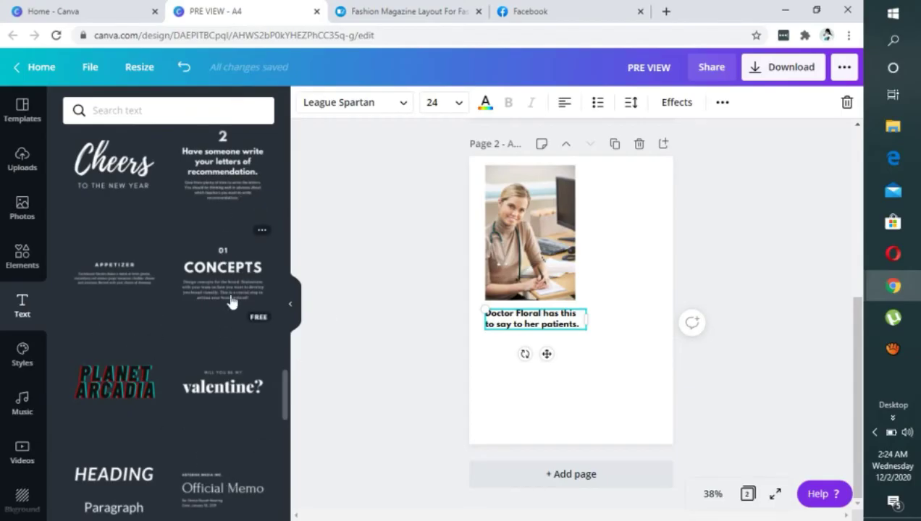
{"action": "left_click", "coordinate": [273, 300]}
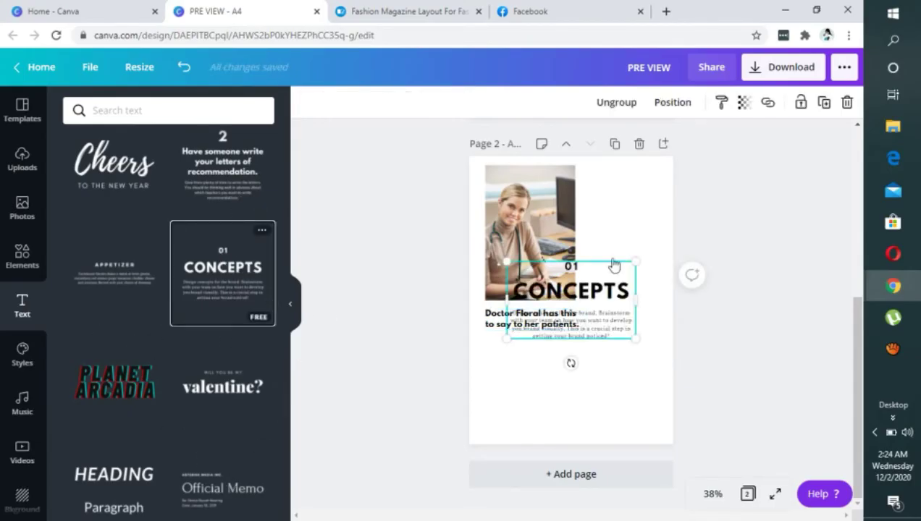
{"action": "left_click", "coordinate": [617, 102]}
{"action": "left_click", "coordinate": [655, 249]}
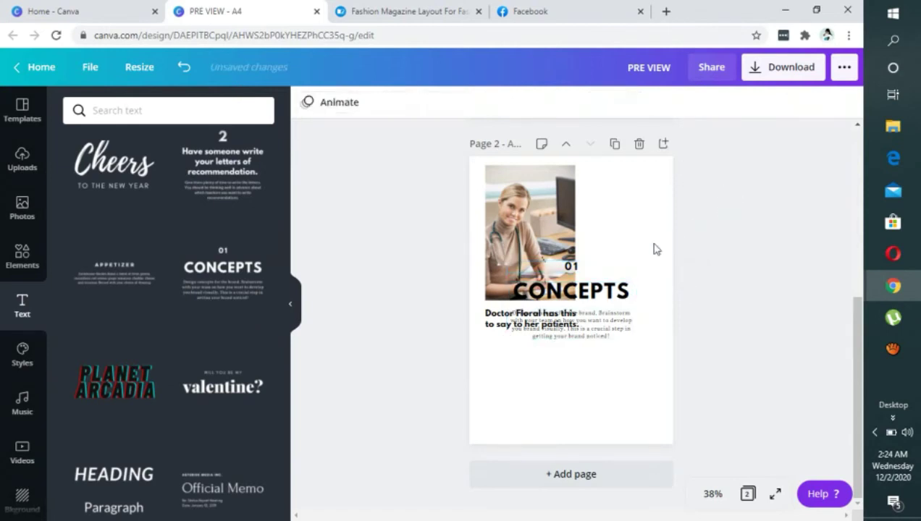
Step: Delete the "01" and "CONCEPTS" texts and move the remaining paragraph below the doctor heading
{"action": "left_click", "coordinate": [575, 266]}
{"action": "left_click", "coordinate": [843, 100]}
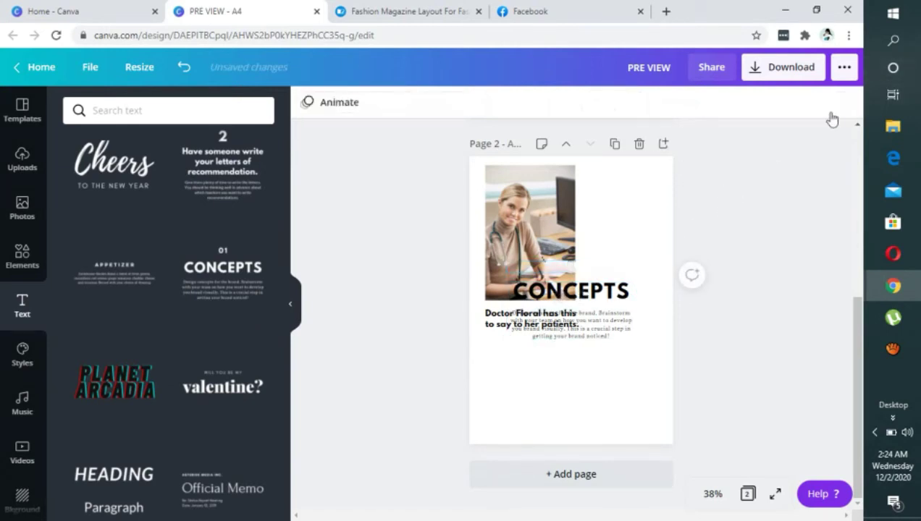
{"action": "left_click", "coordinate": [588, 294]}
{"action": "left_click", "coordinate": [843, 101]}
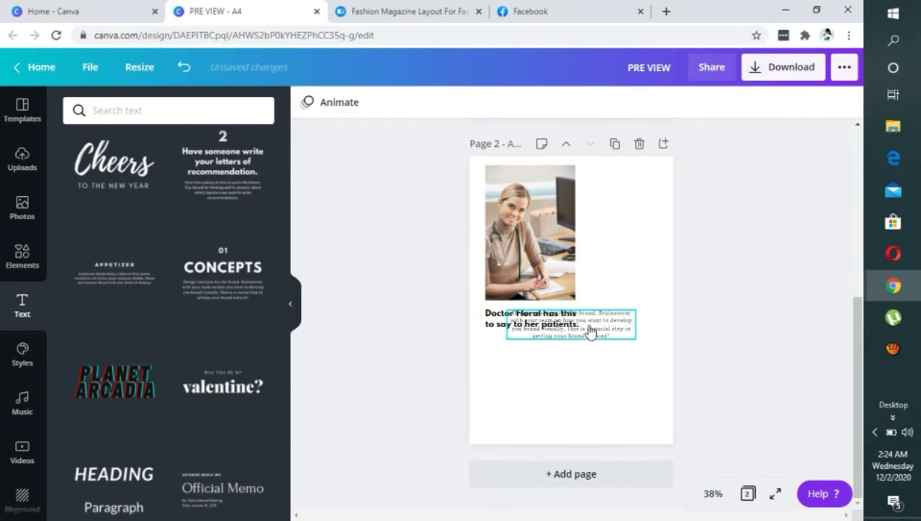
{"action": "left_click_drag", "start_coordinate": [590, 332], "coordinate": [572, 362]}
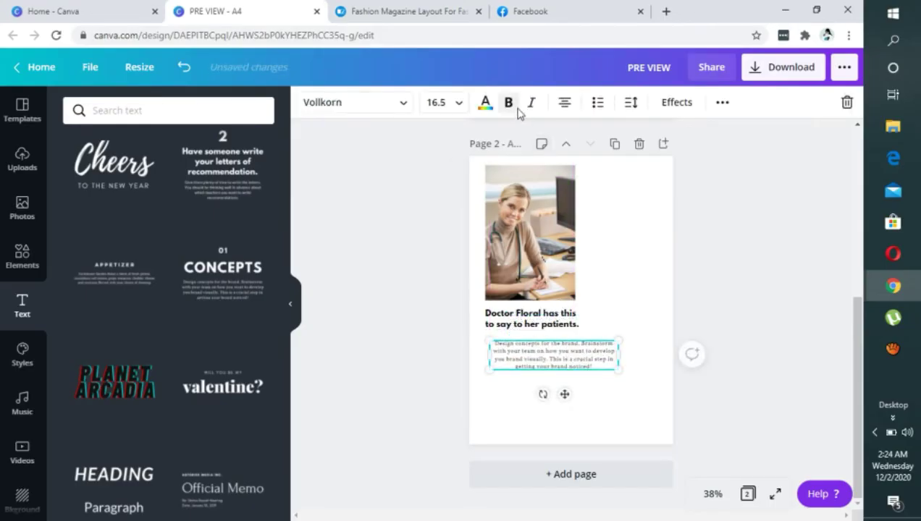
Step: Make the paragraph bold and left-aligned, and narrow it to the photo's width directly under the heading
{"action": "left_click", "coordinate": [511, 105]}
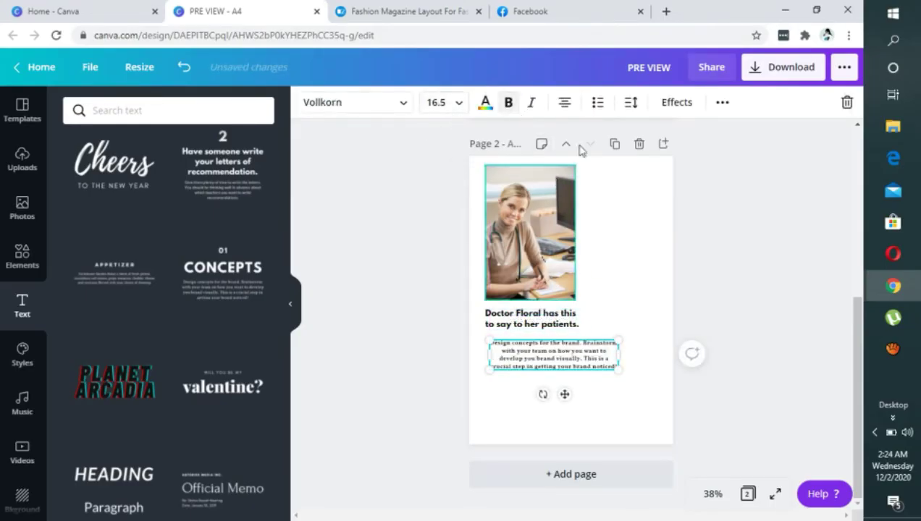
{"action": "left_click", "coordinate": [564, 104]}
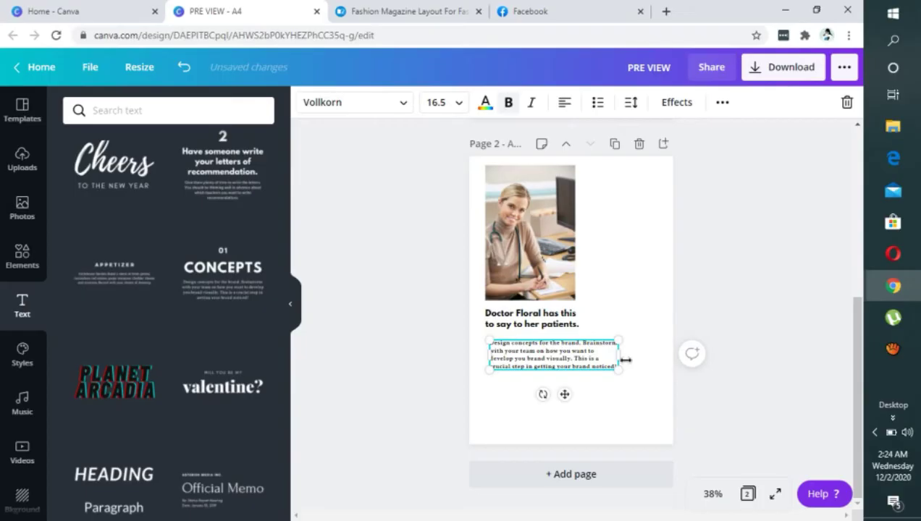
{"action": "left_click_drag", "start_coordinate": [618, 354], "coordinate": [572, 364]}
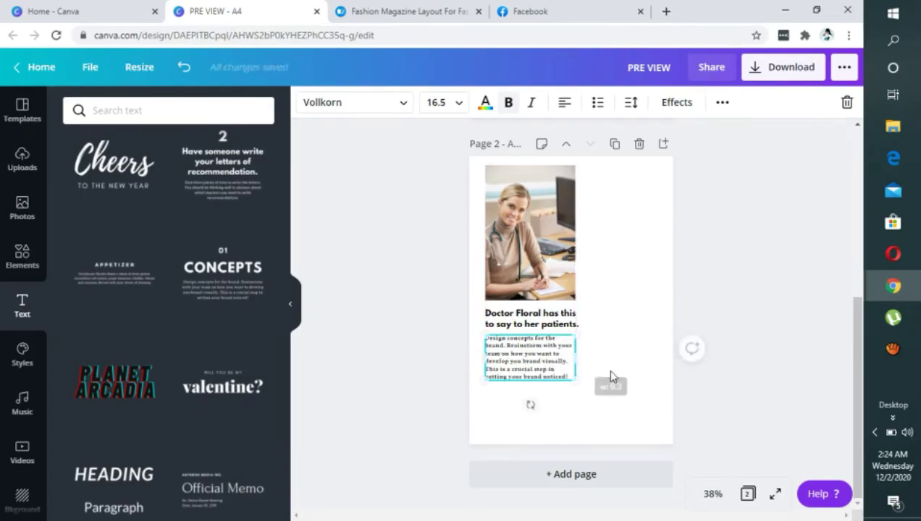
{"action": "left_click", "coordinate": [608, 373]}
Step: Duplicate the paragraph under the heading and place the copy directly below it, aligned to the same left edge
{"action": "left_click", "coordinate": [533, 357]}
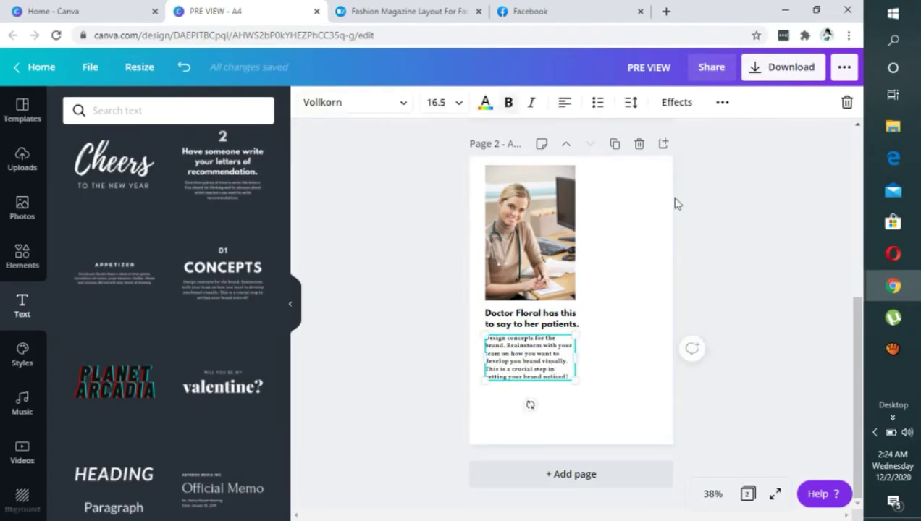
{"action": "left_click", "coordinate": [722, 102]}
{"action": "left_click", "coordinate": [717, 136]}
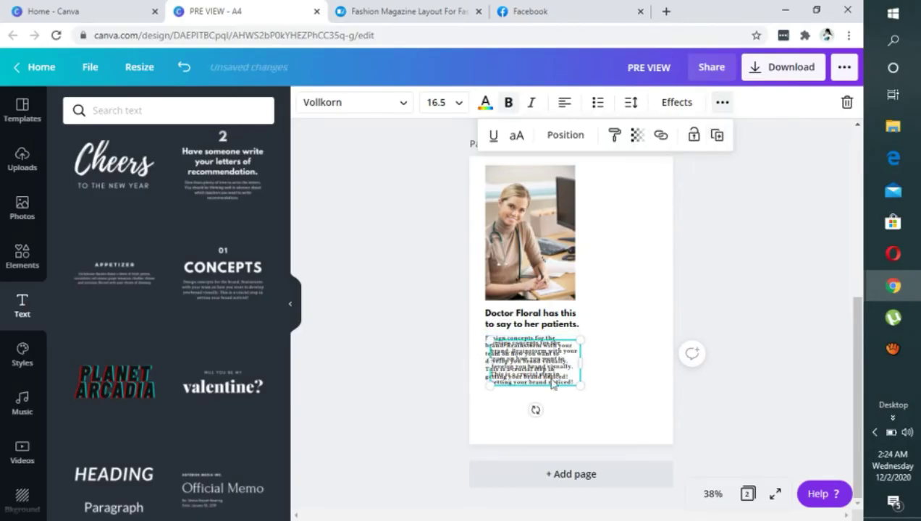
{"action": "left_click_drag", "start_coordinate": [552, 384], "coordinate": [542, 405]}
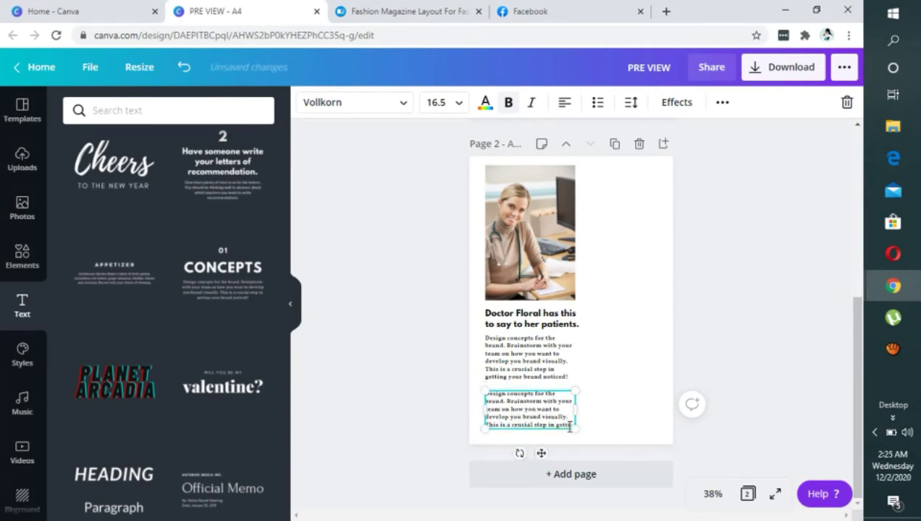
Step: Shorten the lower paragraph so it ends at "develop you brand visually." and move it up close to the paragraph above
{"action": "key", "text": "BackSpace"}
{"action": "key", "text": "BackSpace"}
{"action": "key", "text": "BackSpace"}
{"action": "key", "text": "BackSpace"}
{"action": "key", "text": "BackSpace"}
{"action": "key", "text": "BackSpace"}
{"action": "key", "text": "BackSpace"}
{"action": "key", "text": "BackSpace"}
{"action": "key", "text": "BackSpace"}
{"action": "key", "text": "BackSpace"}
{"action": "key", "text": "BackSpace"}
{"action": "key", "text": "BackSpace"}
{"action": "key", "text": "BackSpace"}
{"action": "key", "text": "BackSpace"}
{"action": "key", "text": "BackSpace"}
{"action": "key", "text": "BackSpace"}
{"action": "key", "text": "BackSpace"}
{"action": "key", "text": "BackSpace"}
{"action": "key", "text": "BackSpace"}
{"action": "key", "text": "BackSpace"}
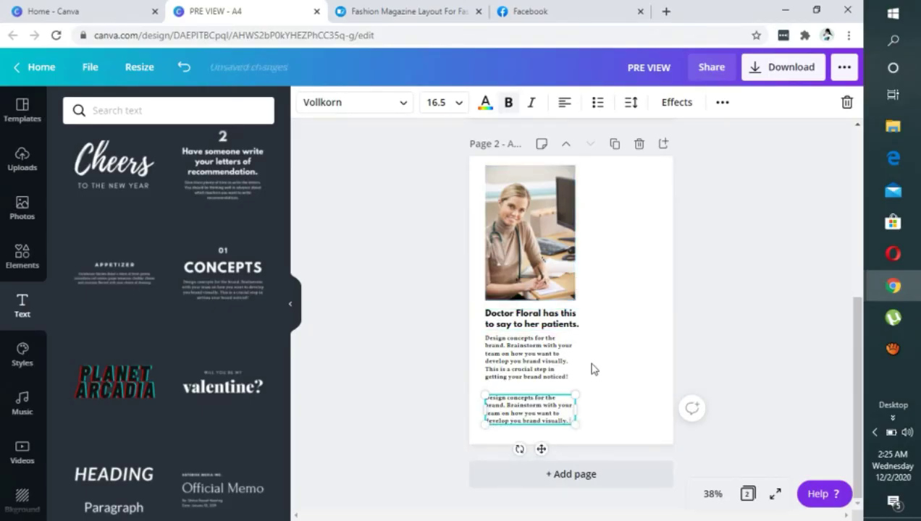
{"action": "left_click", "coordinate": [632, 375]}
{"action": "left_click_drag", "start_coordinate": [548, 412], "coordinate": [546, 404]}
{"action": "left_click", "coordinate": [664, 365]}
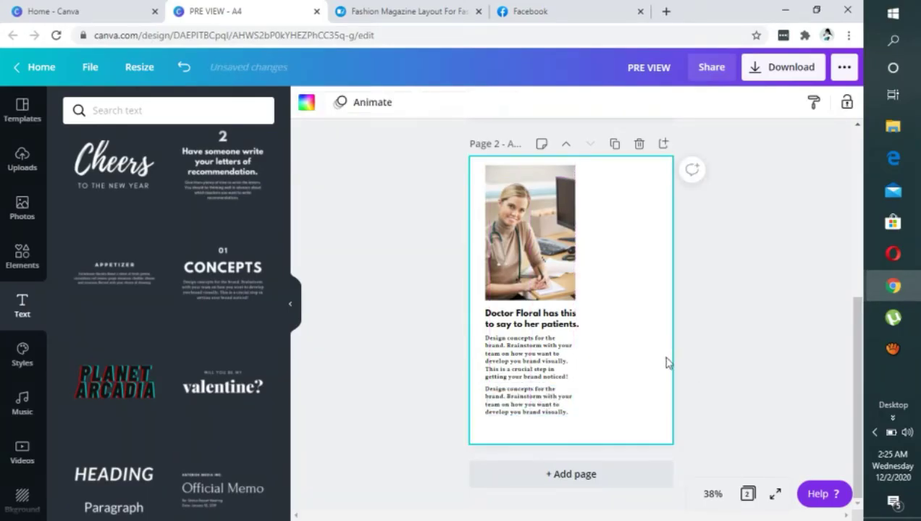
Step: Duplicate the first body paragraph, place the copy to the right of the heading at the page's right side, and right-align its text
{"action": "left_click", "coordinate": [536, 360]}
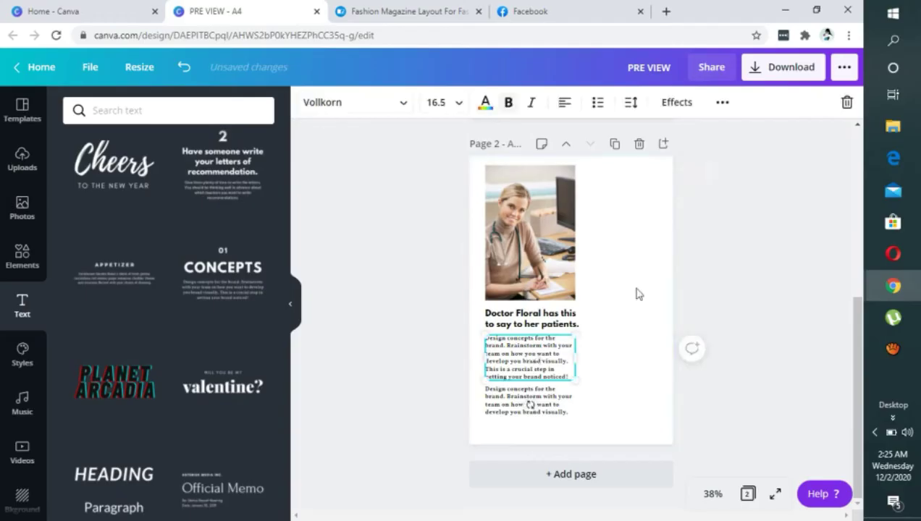
{"action": "left_click", "coordinate": [722, 102]}
{"action": "left_click", "coordinate": [717, 134]}
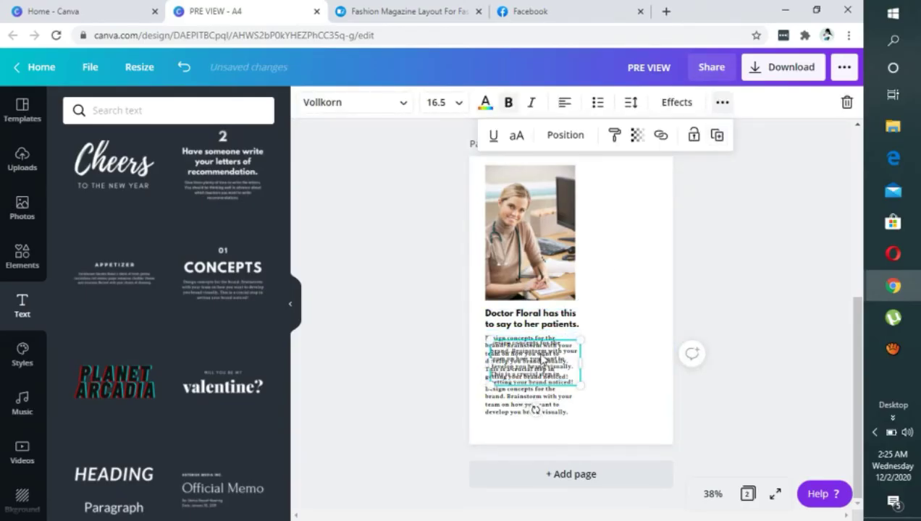
{"action": "left_click_drag", "start_coordinate": [539, 352], "coordinate": [639, 320]}
{"action": "left_click", "coordinate": [568, 103]}
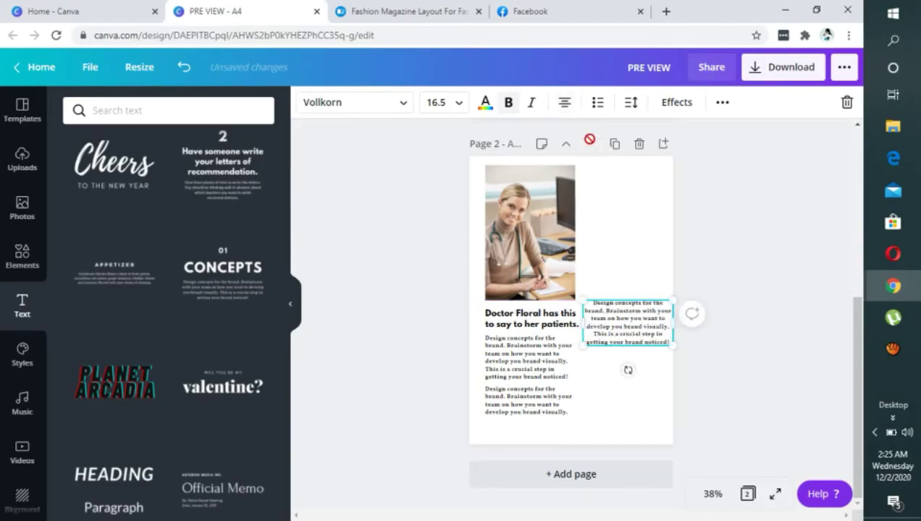
{"action": "left_click", "coordinate": [567, 105]}
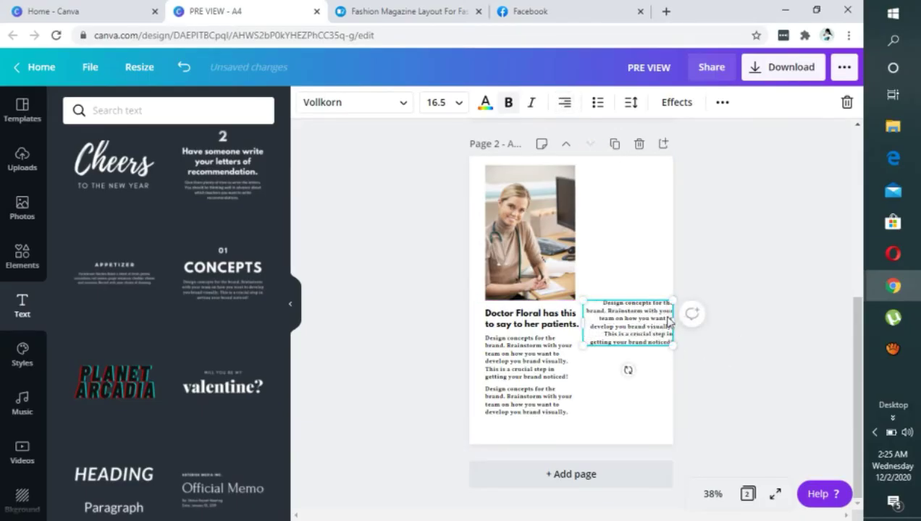
{"action": "left_click", "coordinate": [745, 271]}
Step: Narrow the right-hand paragraph to seven lines and shift it slightly left to leave a margin at the page's right edge
{"action": "left_click_drag", "start_coordinate": [658, 313], "coordinate": [652, 320]}
{"action": "left_click_drag", "start_coordinate": [577, 330], "coordinate": [587, 331]}
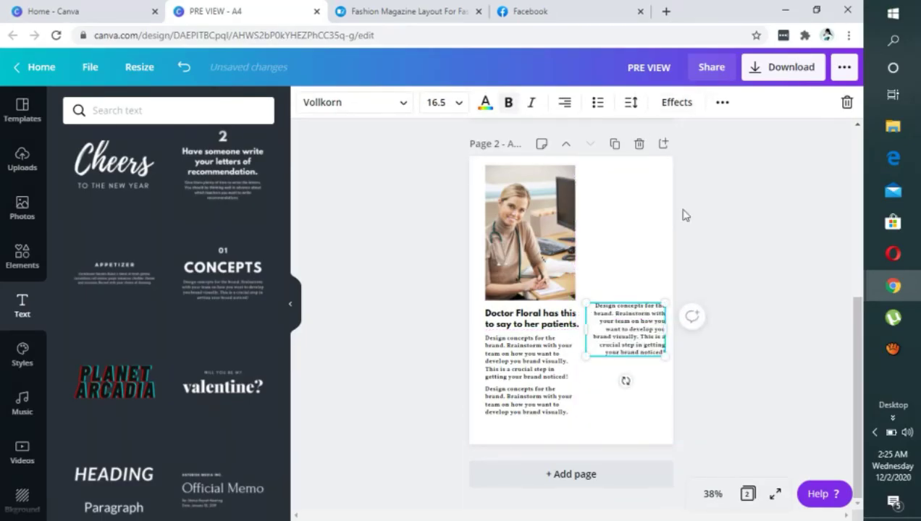
{"action": "key", "text": "Left"}
{"action": "key", "text": "Left"}
{"action": "key", "text": "Left"}
{"action": "key", "text": "Left"}
{"action": "key", "text": "Left"}
{"action": "key", "text": "Left"}
{"action": "key", "text": "Left"}
{"action": "key", "text": "Left"}
{"action": "key", "text": "Left"}
{"action": "key", "text": "Left"}
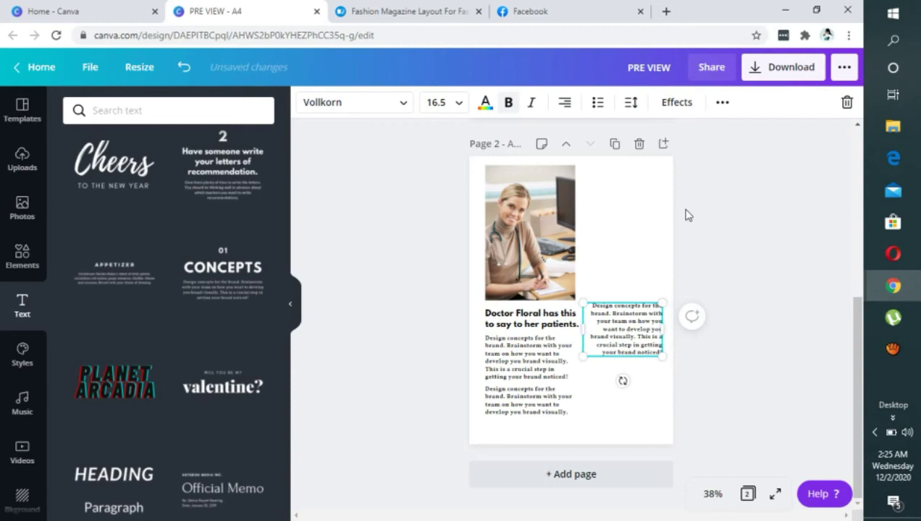
Step: Duplicate the right-hand paragraph and place the copy directly below it in the right column
{"action": "left_click", "coordinate": [722, 103]}
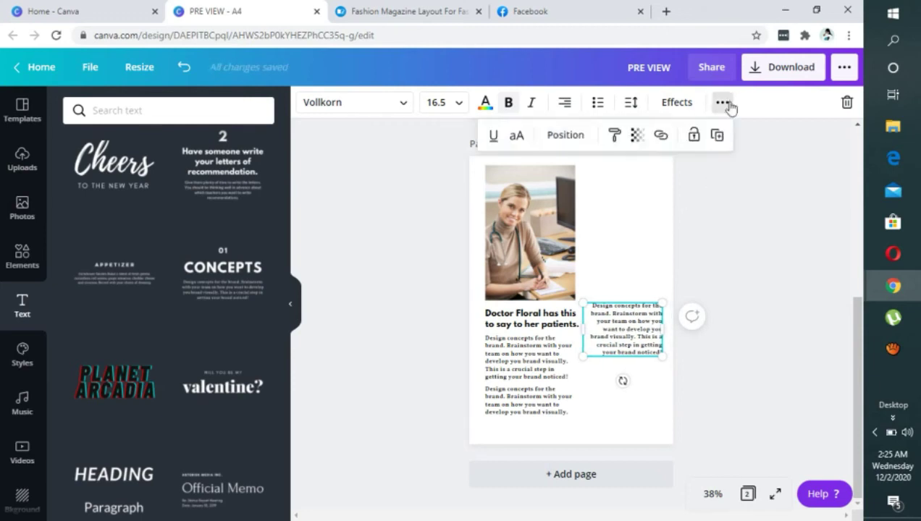
{"action": "left_click", "coordinate": [719, 136]}
{"action": "left_click_drag", "start_coordinate": [637, 353], "coordinate": [636, 395]}
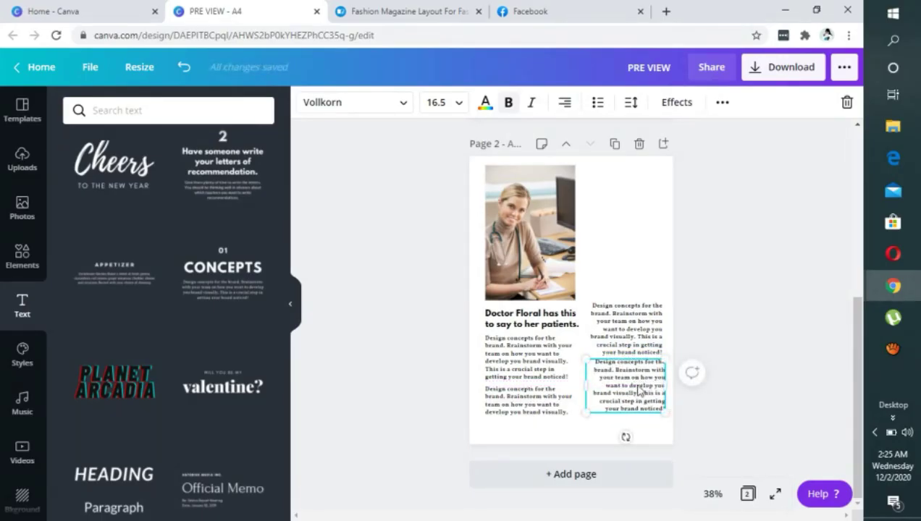
Step: Try to extend the lower right-hand paragraph with a pasted copy of its last sentence and move the upper right-hand paragraph up
{"action": "left_click_drag", "start_coordinate": [638, 382], "coordinate": [665, 412]}
{"action": "key", "text": "ctrl+c"}
{"action": "left_click", "coordinate": [701, 349]}
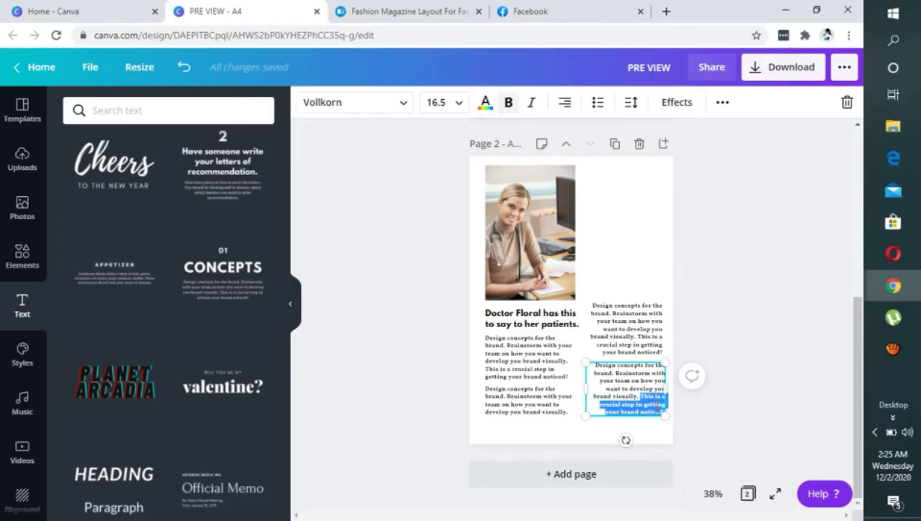
{"action": "left_click", "coordinate": [685, 427]}
{"action": "left_click", "coordinate": [662, 413]}
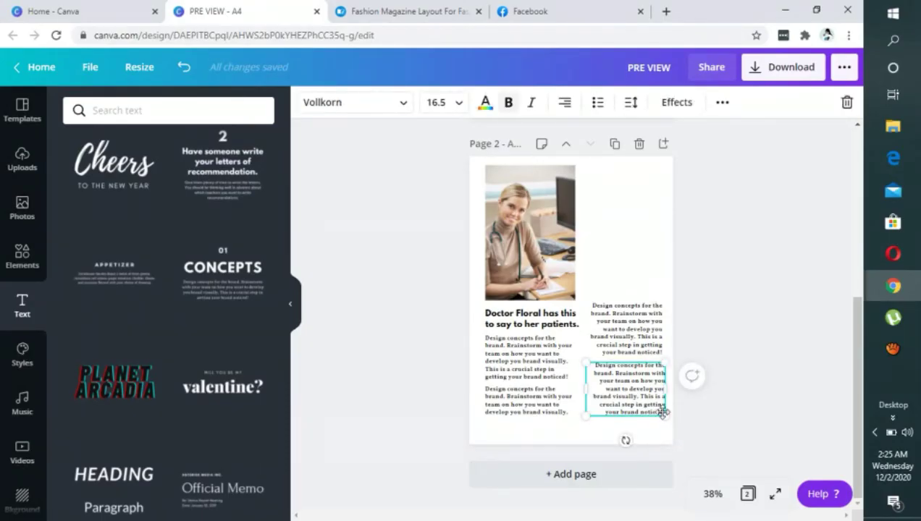
{"action": "left_click_drag", "start_coordinate": [661, 411], "coordinate": [661, 403]}
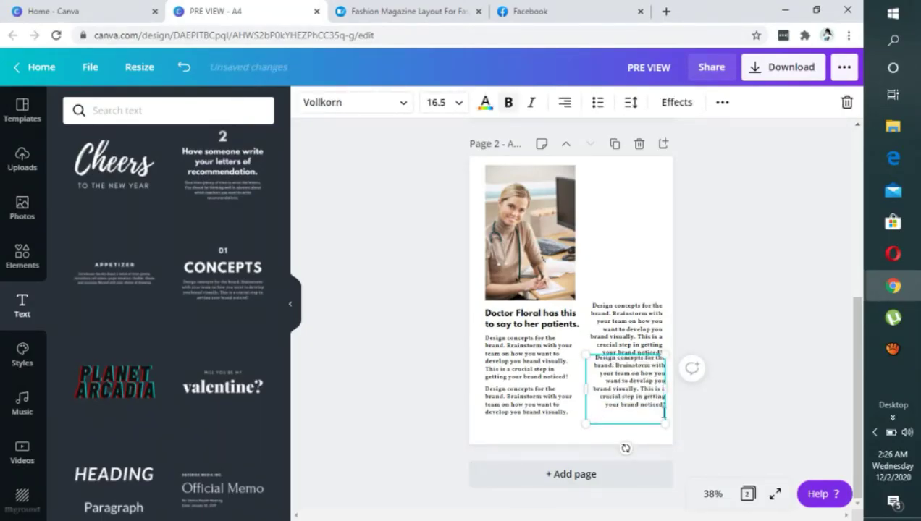
{"action": "key", "text": "ctrl+v"}
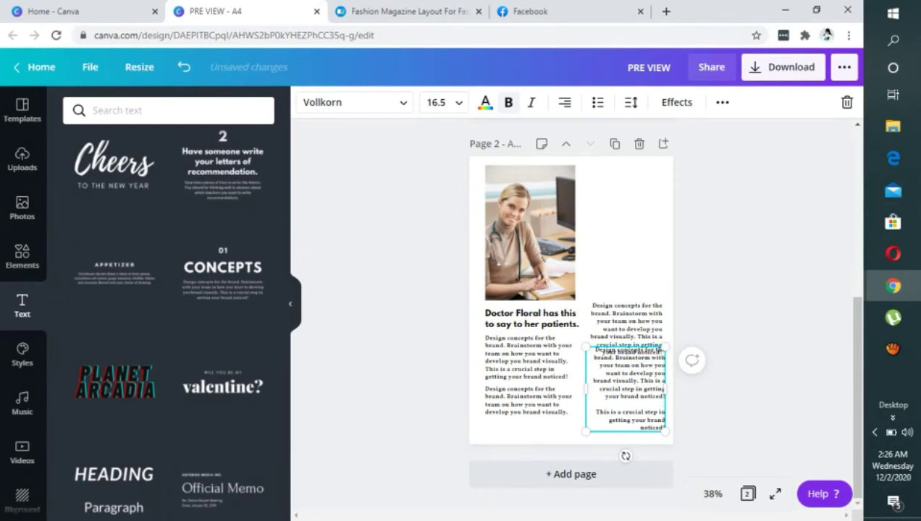
{"action": "left_click", "coordinate": [696, 288]}
{"action": "left_click_drag", "start_coordinate": [627, 316], "coordinate": [631, 295]}
{"action": "left_click", "coordinate": [690, 293]}
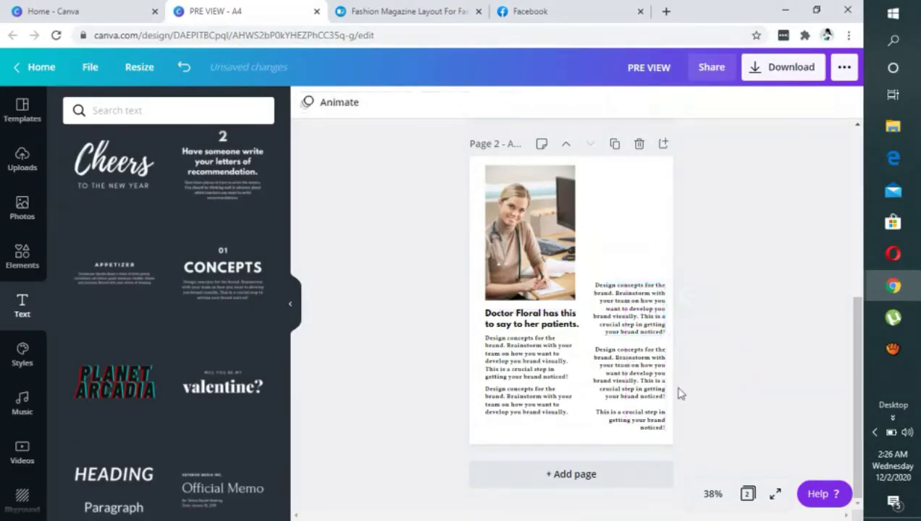
Step: Check the Flipsnack template, return to Canva, and undo the upper right-hand paragraph's move and the pasted sentence
{"action": "left_click", "coordinate": [394, 11]}
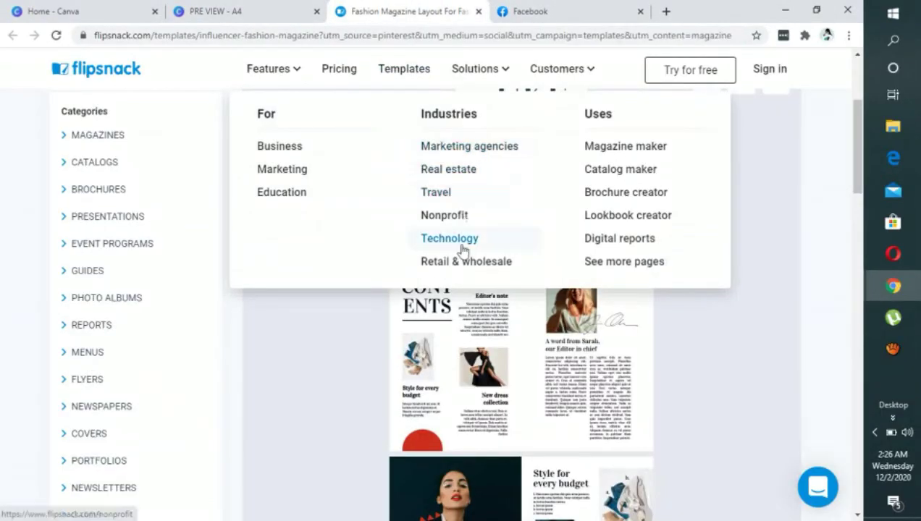
{"action": "left_click", "coordinate": [271, 8]}
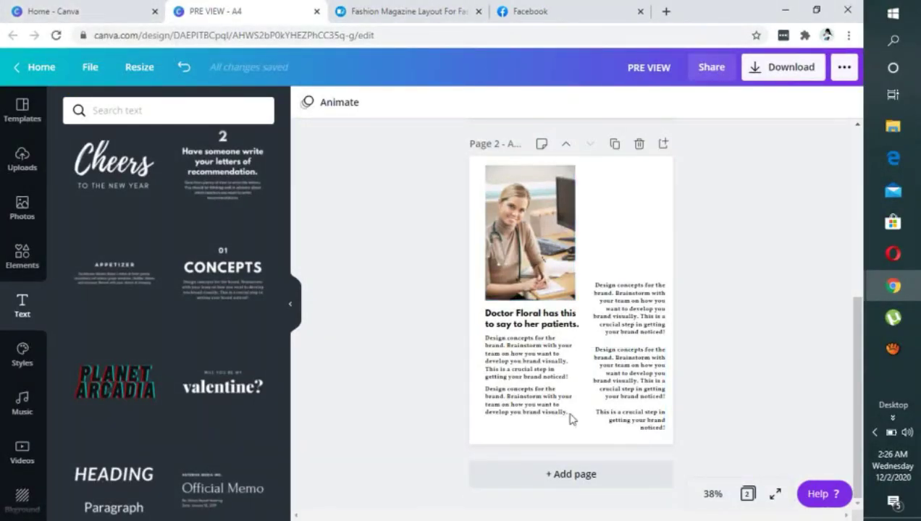
{"action": "left_click", "coordinate": [600, 419]}
{"action": "left_click_drag", "start_coordinate": [596, 418], "coordinate": [659, 428]}
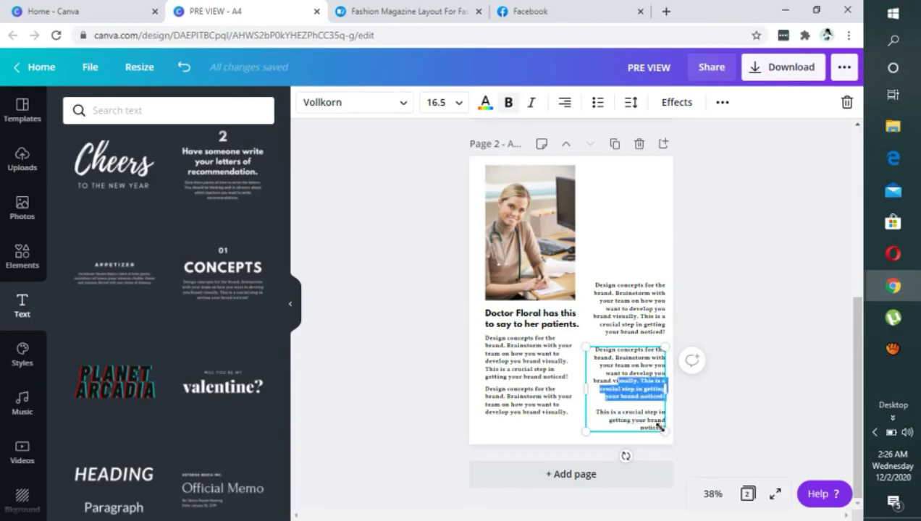
{"action": "key", "text": "ctrl+z"}
{"action": "key", "text": "ctrl+z"}
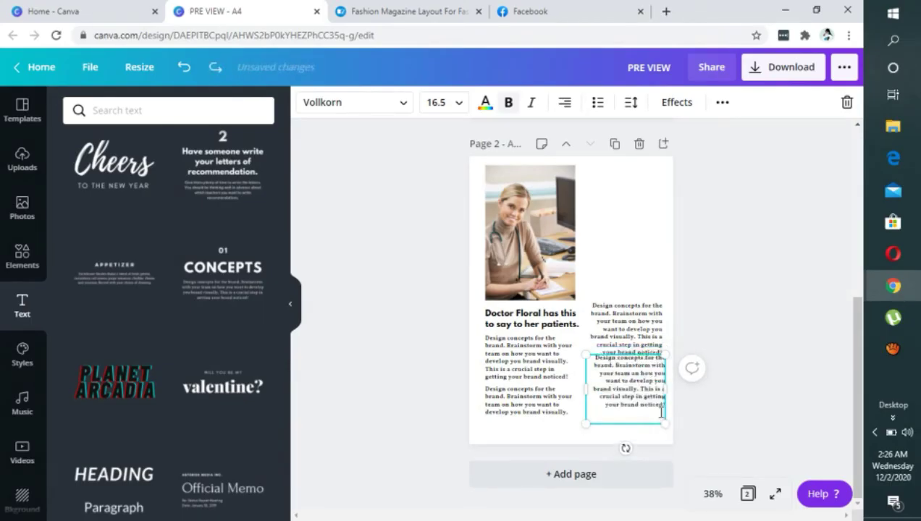
Step: Move both right-hand paragraphs down, with the upper one level with the left body text and the other below it
{"action": "left_click_drag", "start_coordinate": [636, 372], "coordinate": [646, 197]}
{"action": "left_click_drag", "start_coordinate": [645, 319], "coordinate": [634, 346]}
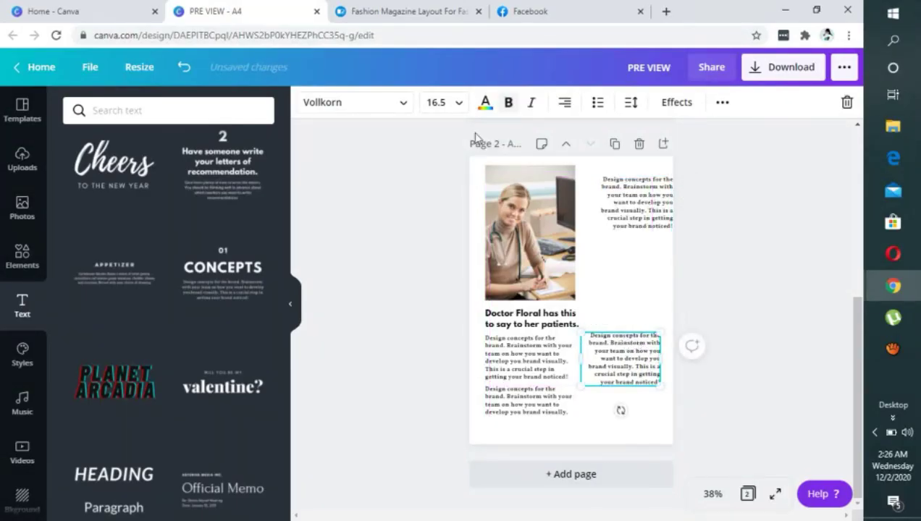
{"action": "left_click", "coordinate": [634, 226]}
{"action": "left_click_drag", "start_coordinate": [644, 239], "coordinate": [621, 416]}
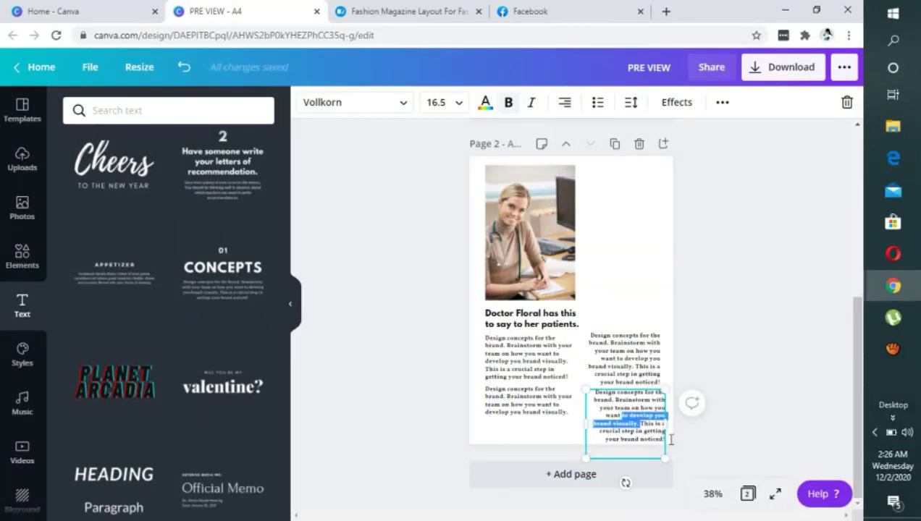
Step: Delete "This is a crucial step in getting your brand noticed" from the lower right-hand paragraph and shift both right-hand paragraphs left into alignment
{"action": "left_click_drag", "start_coordinate": [665, 439], "coordinate": [641, 424]}
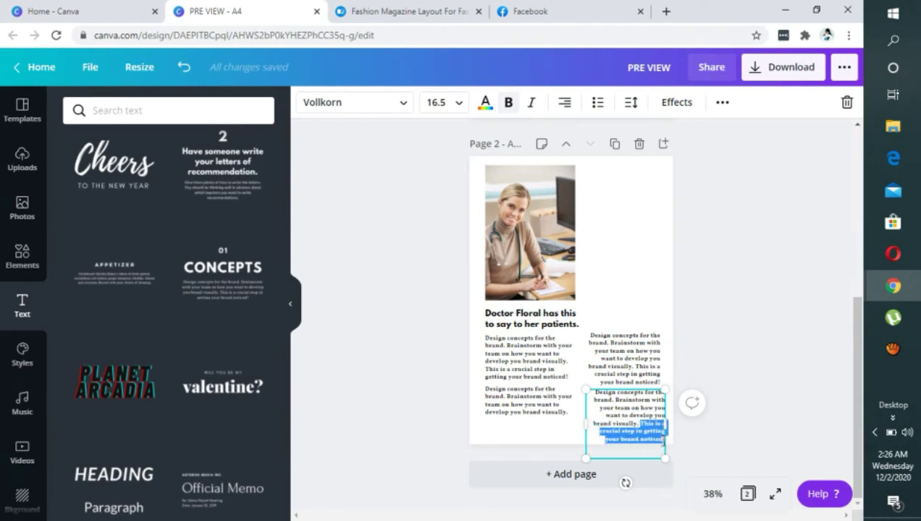
{"action": "key", "text": "BackSpace"}
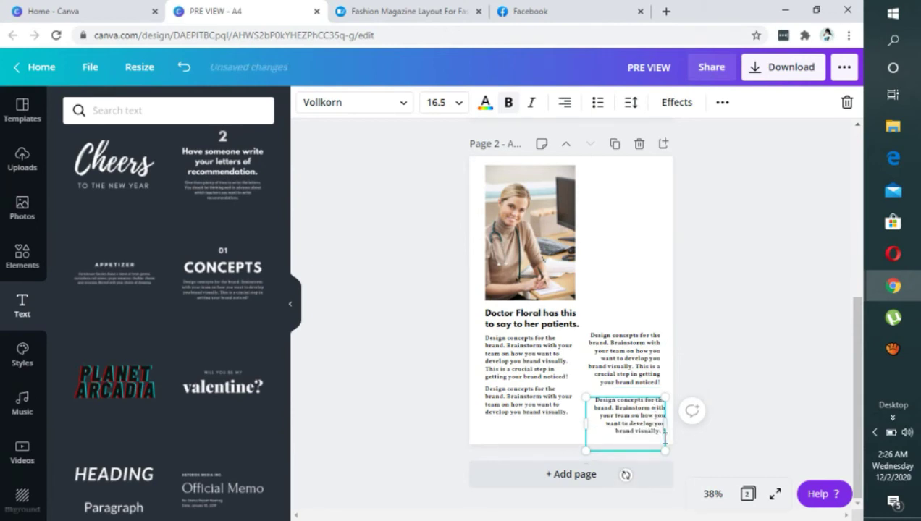
{"action": "left_click", "coordinate": [634, 353]}
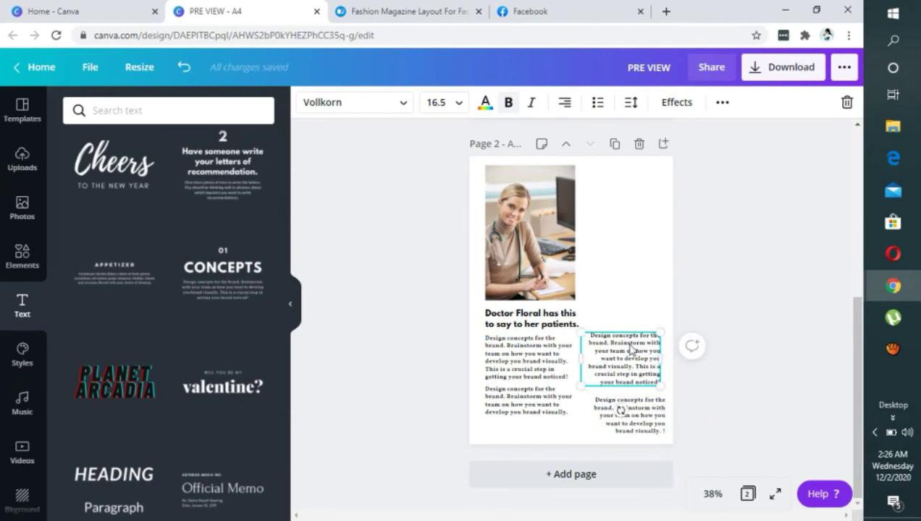
{"action": "key", "text": "Left"}
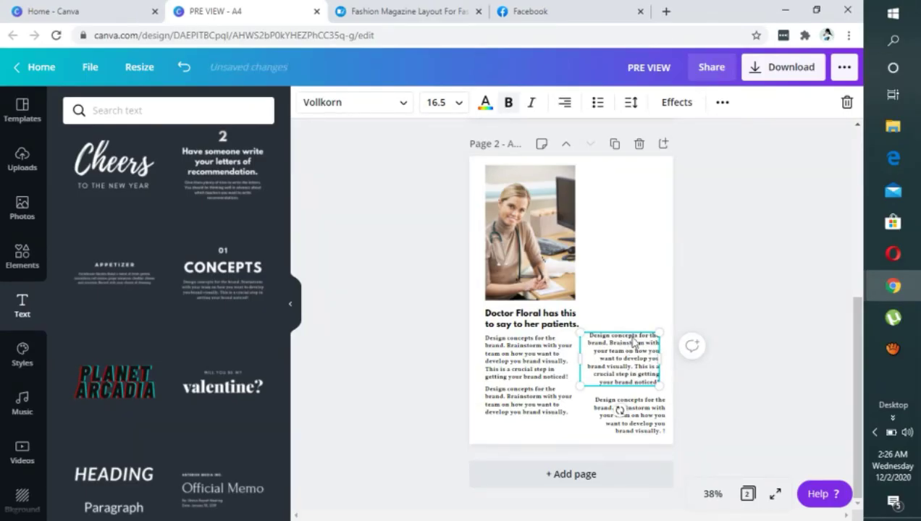
{"action": "left_click", "coordinate": [710, 284]}
{"action": "left_click_drag", "start_coordinate": [646, 419], "coordinate": [638, 410]}
Step: Compare the page with the Flipsnack template, return to Canva, and justify both body paragraphs in the left column
{"action": "left_click", "coordinate": [432, 10]}
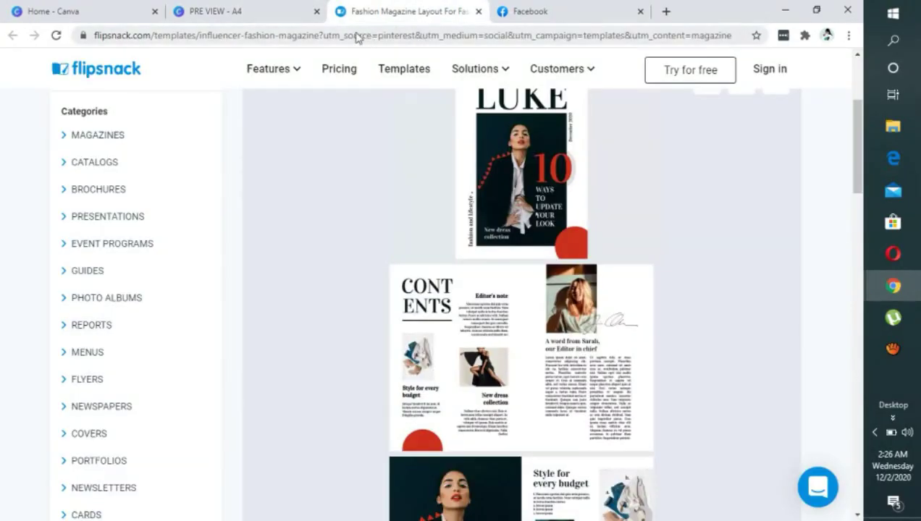
{"action": "left_click", "coordinate": [239, 10]}
{"action": "left_click", "coordinate": [523, 355]}
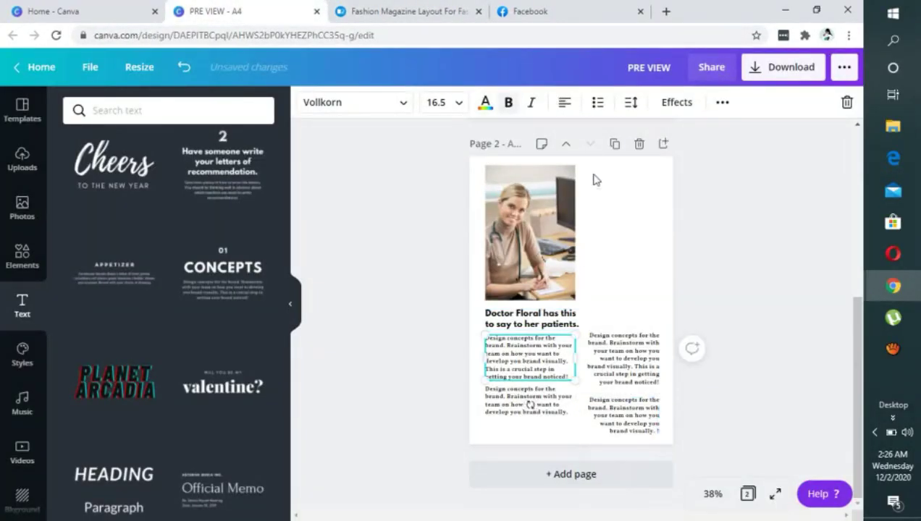
{"action": "left_click", "coordinate": [564, 103]}
{"action": "left_click", "coordinate": [564, 103]}
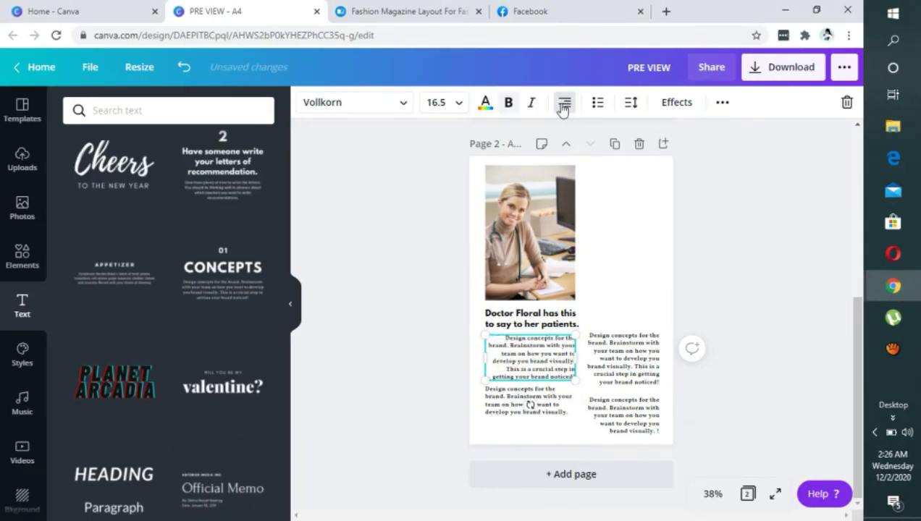
{"action": "left_click", "coordinate": [564, 104]}
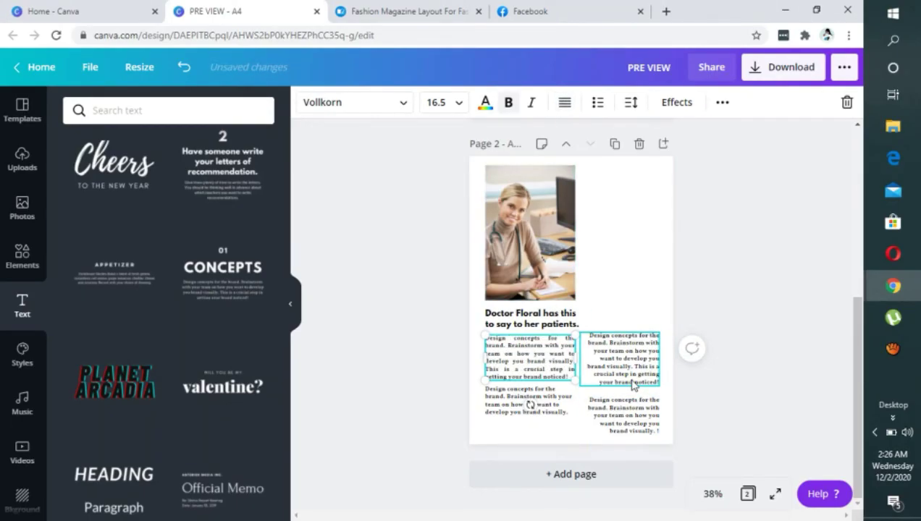
{"action": "left_click", "coordinate": [530, 405]}
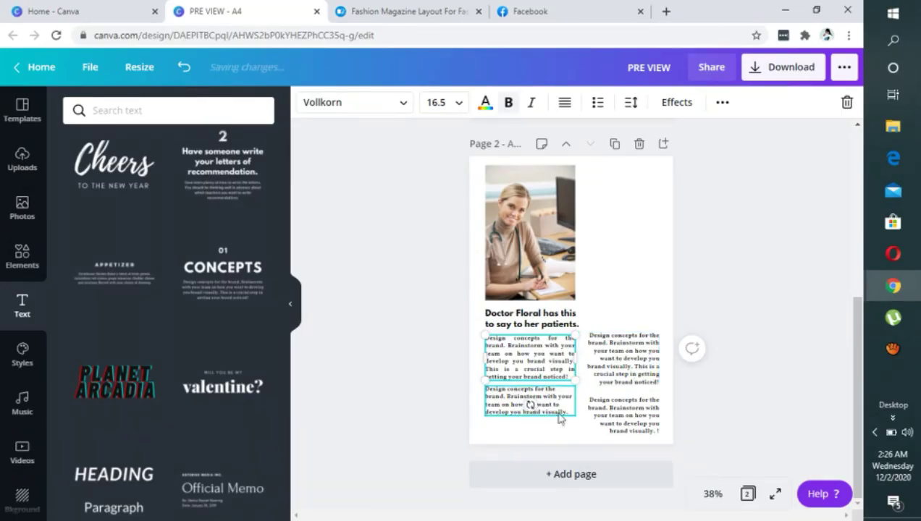
{"action": "left_click", "coordinate": [564, 105]}
{"action": "left_click", "coordinate": [564, 109]}
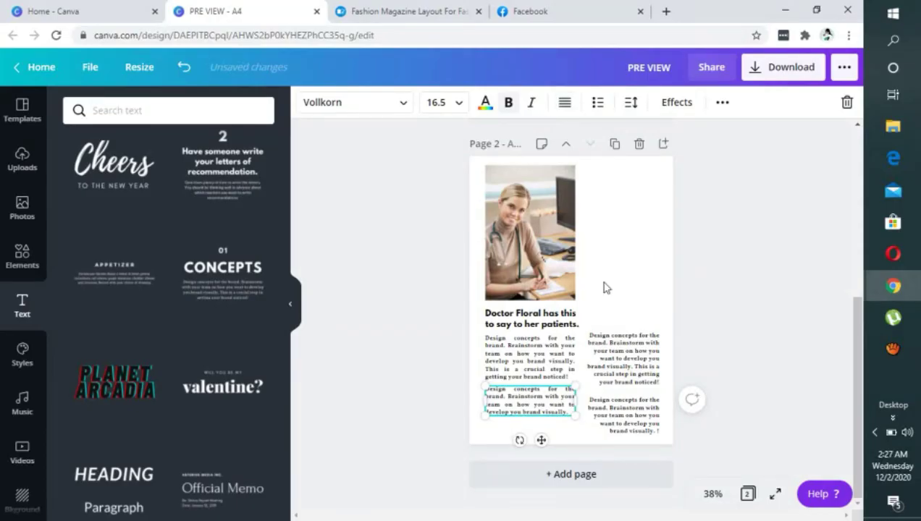
Step: Justify the text of both paragraphs in the right column
{"action": "left_click", "coordinate": [627, 358]}
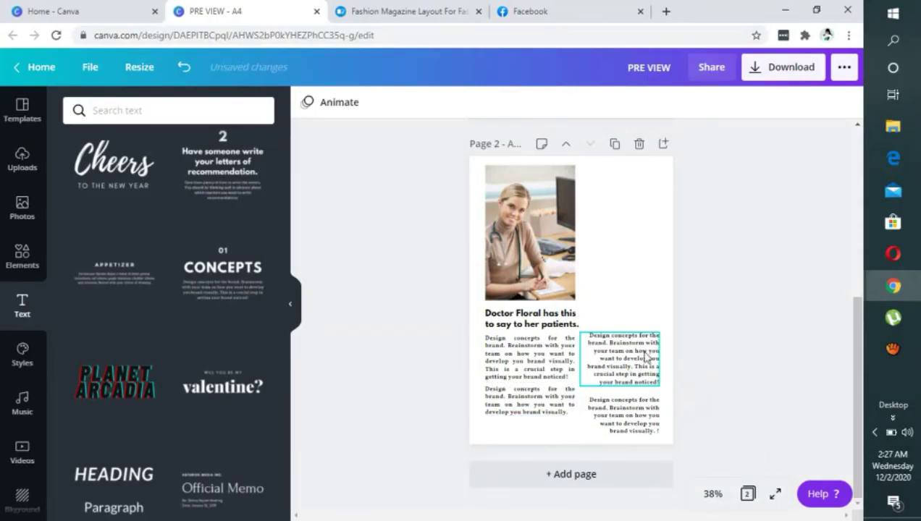
{"action": "left_click", "coordinate": [565, 106]}
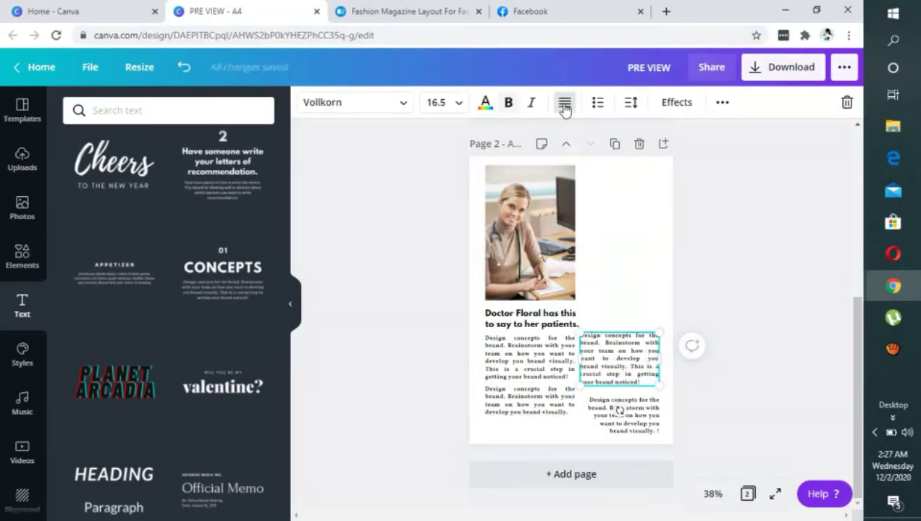
{"action": "left_click", "coordinate": [704, 391]}
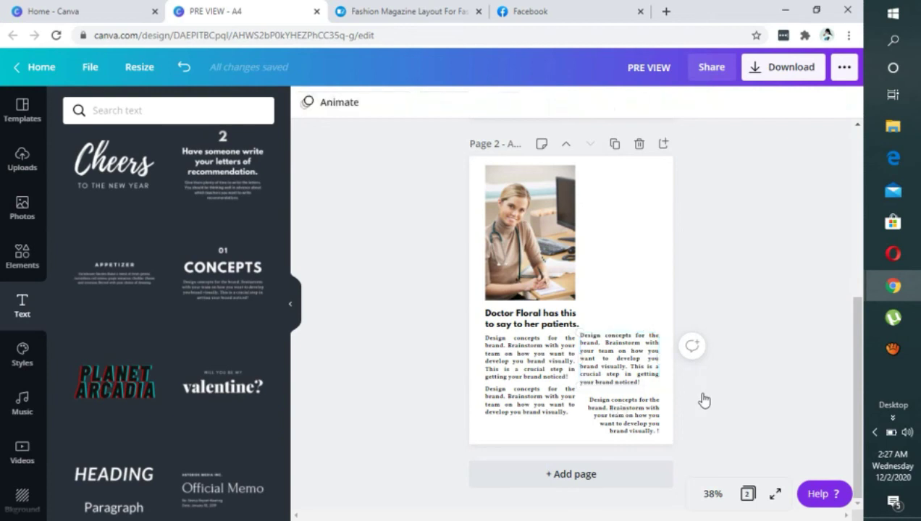
{"action": "left_click", "coordinate": [654, 425]}
{"action": "left_click", "coordinate": [558, 105]}
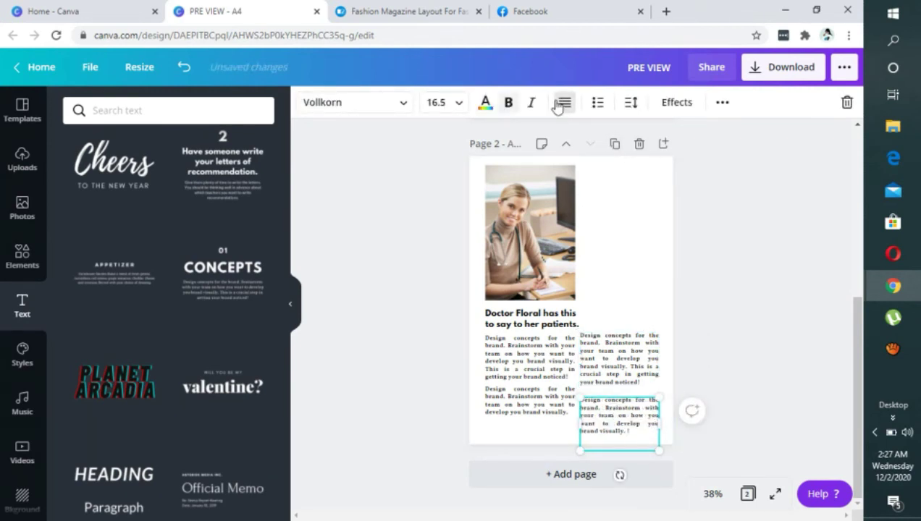
{"action": "left_click", "coordinate": [689, 349]}
Step: Shift both right-column paragraphs slightly to the right to widen the gap between the two columns
{"action": "left_click", "coordinate": [644, 353]}
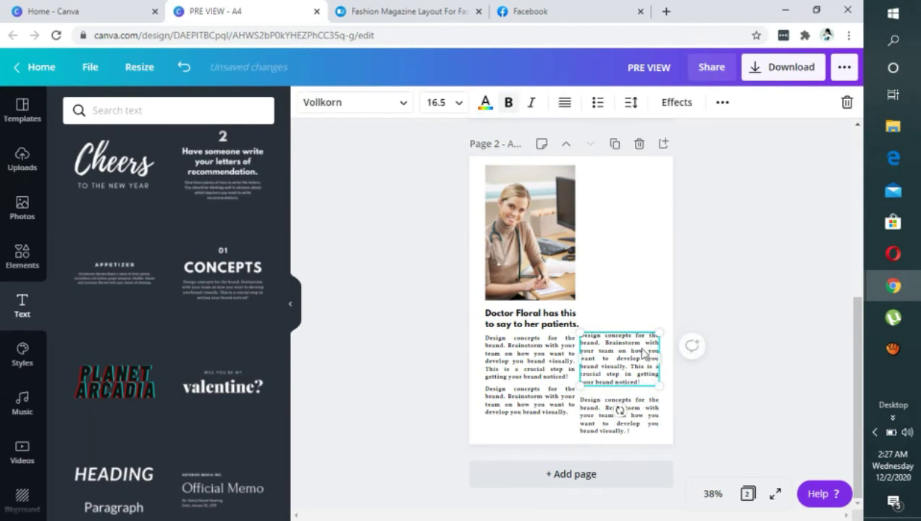
{"action": "left_click_drag", "start_coordinate": [642, 352], "coordinate": [644, 353]}
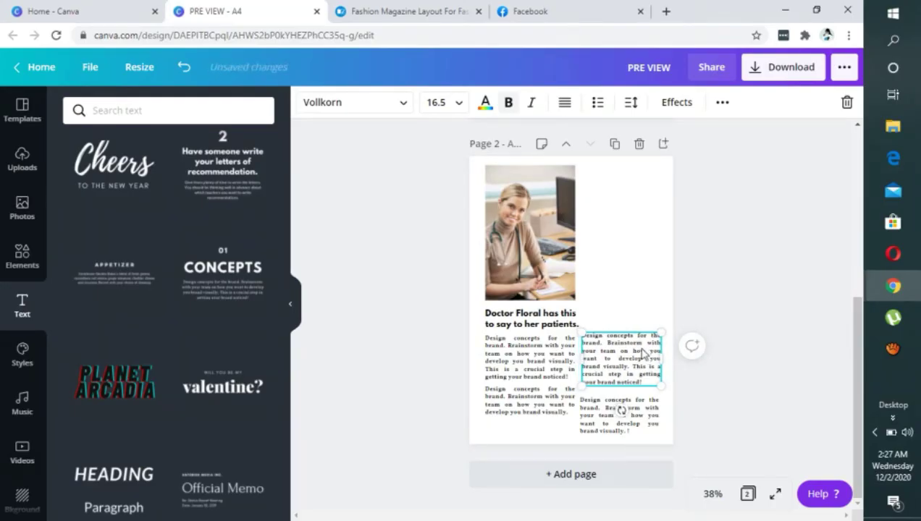
{"action": "left_click", "coordinate": [652, 420]}
{"action": "left_click_drag", "start_coordinate": [650, 418], "coordinate": [653, 420]}
{"action": "left_click", "coordinate": [753, 230]}
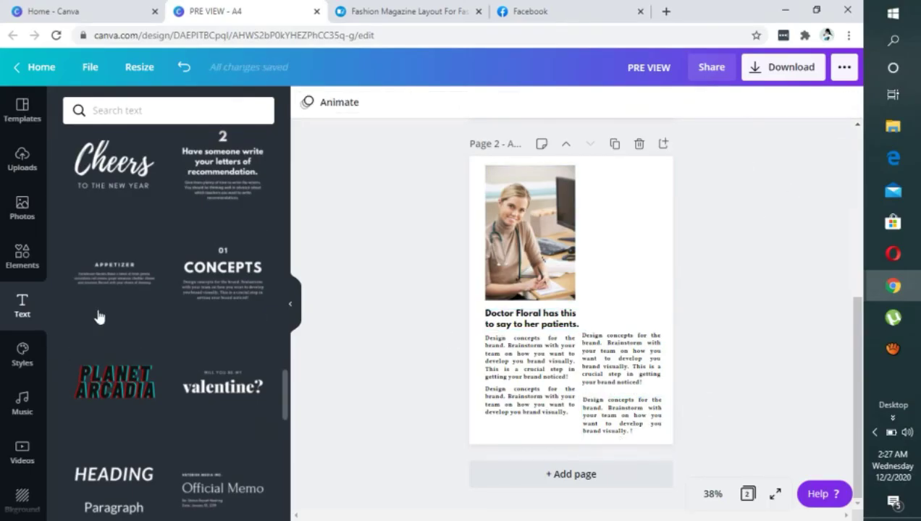
Step: Add the "Cheers TO THE NEW YEAR" script text design over the portrait's lower right area
{"action": "scroll", "coordinate": [128, 419], "scroll_direction": "up", "scroll_amount": 1}
{"action": "scroll", "coordinate": [128, 419], "scroll_direction": "up", "scroll_amount": 2}
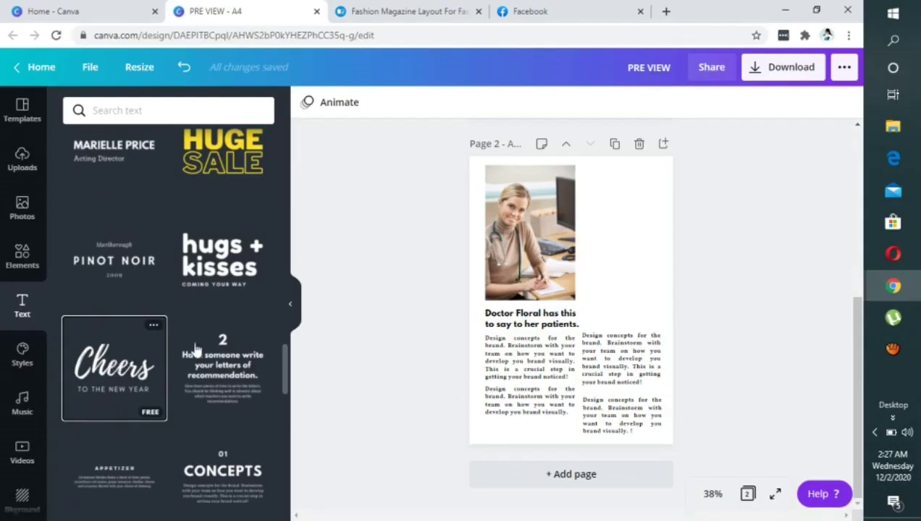
{"action": "left_click", "coordinate": [138, 407]}
{"action": "left_click_drag", "start_coordinate": [593, 268], "coordinate": [603, 233]}
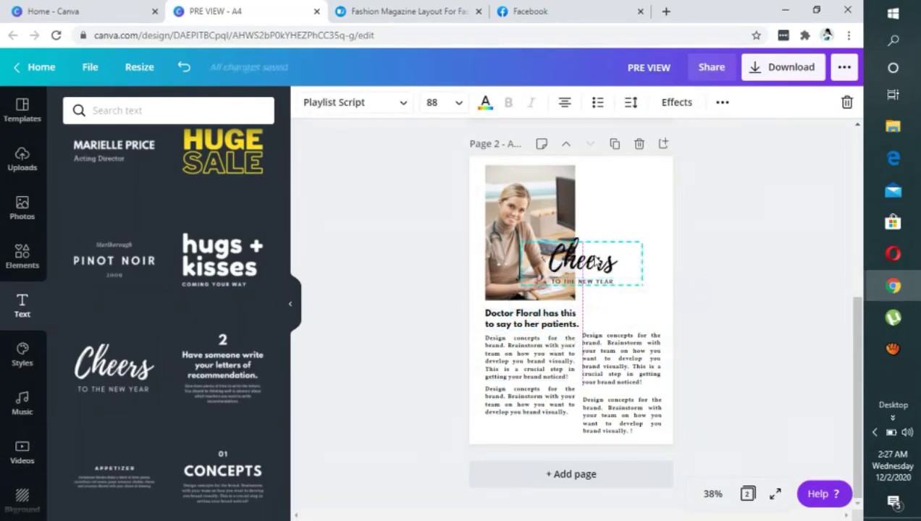
Step: Delete the "TO THE NEW YEAR" line from the added text design, keeping only the script word
{"action": "left_click", "coordinate": [767, 246]}
{"action": "left_click", "coordinate": [594, 285]}
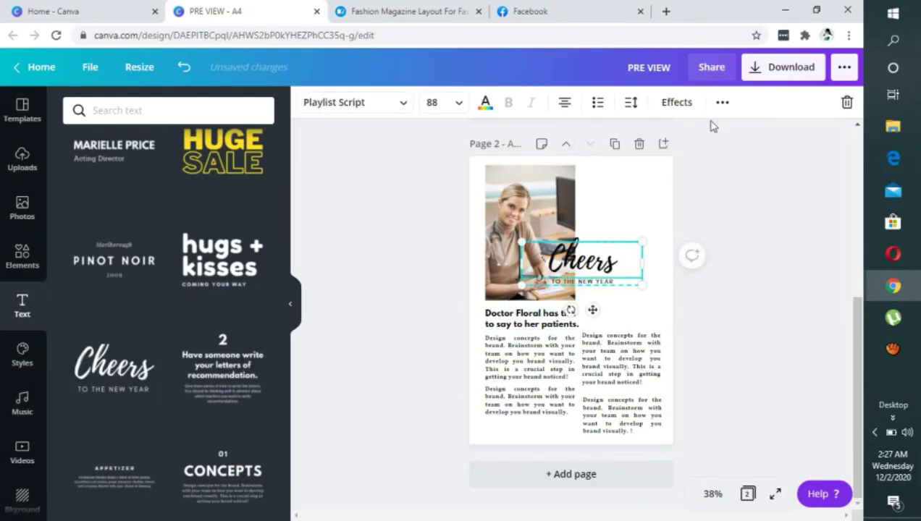
{"action": "left_click", "coordinate": [721, 102]}
{"action": "left_click", "coordinate": [536, 138]}
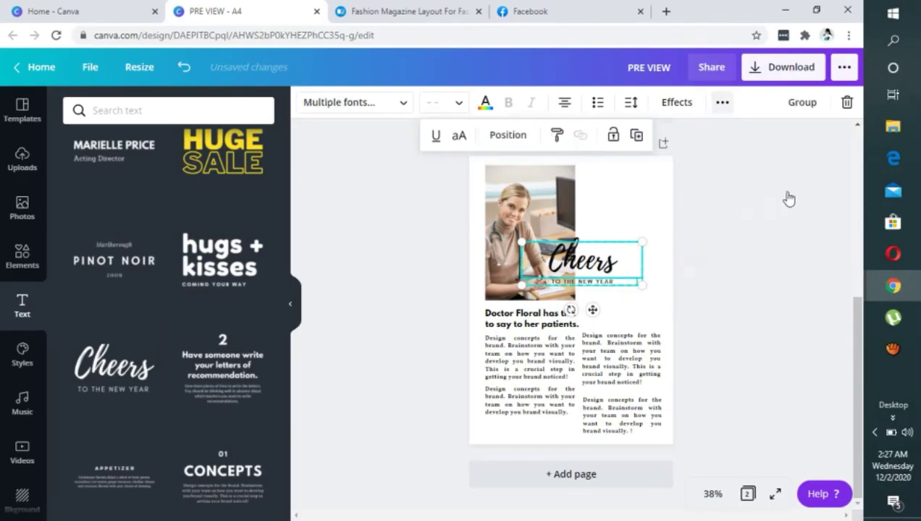
{"action": "left_click", "coordinate": [766, 241]}
{"action": "left_click", "coordinate": [602, 290]}
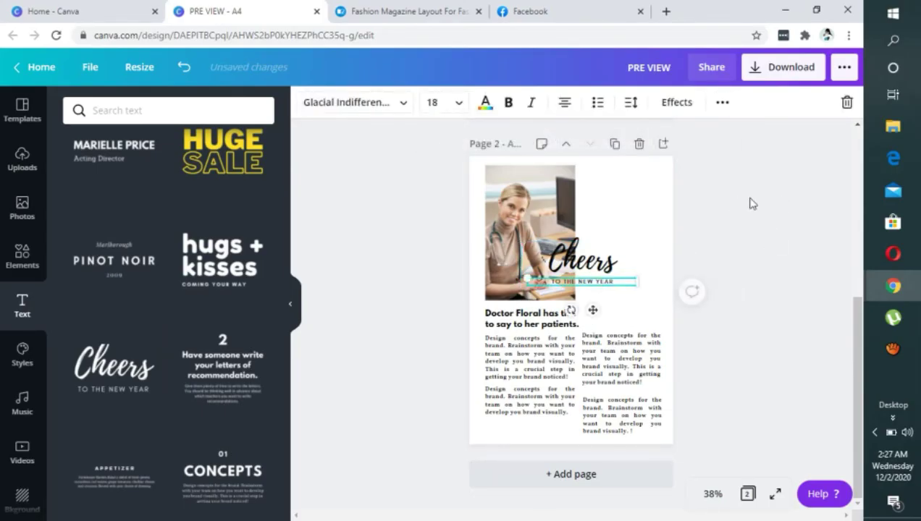
{"action": "left_click", "coordinate": [853, 102]}
Step: Replace the script word "Cheers" over the portrait with the doctor's title and name
{"action": "left_click", "coordinate": [615, 266]}
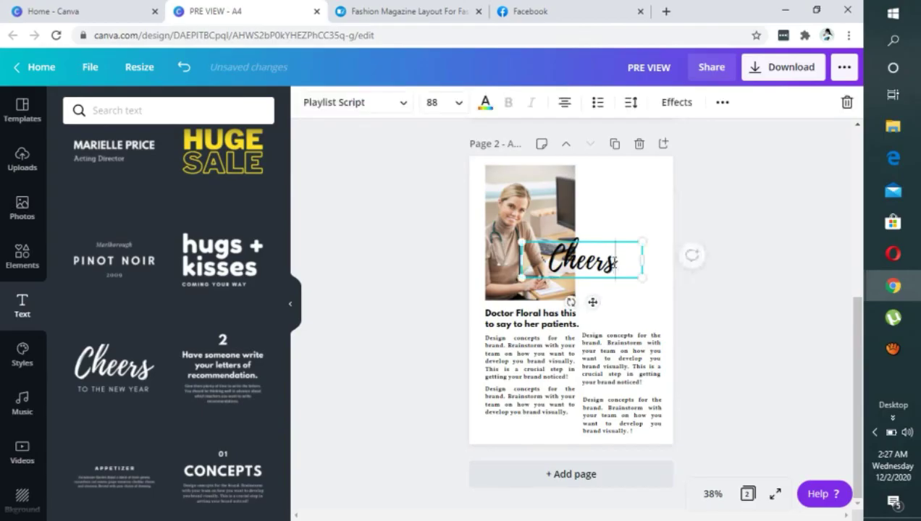
{"action": "left_click", "coordinate": [615, 266]}
{"action": "type", "text": "Dr. "}
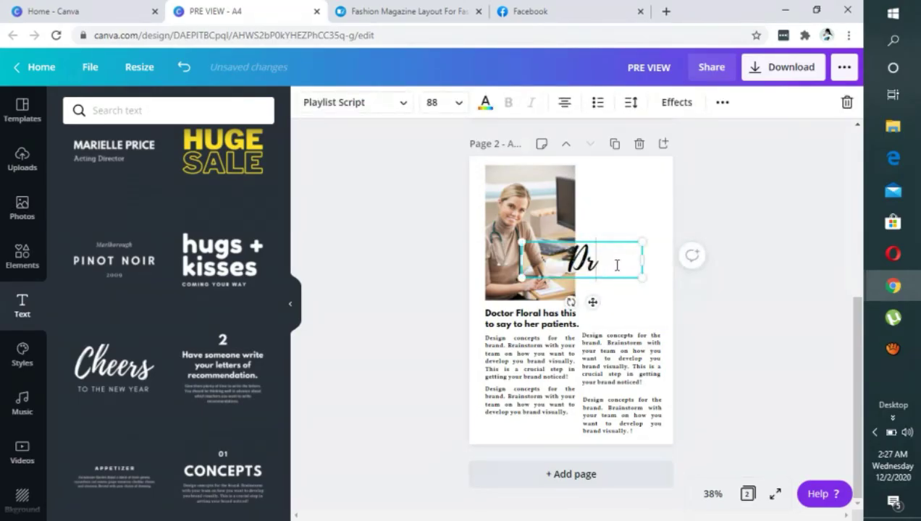
{"action": "type", "text": "Floral"}
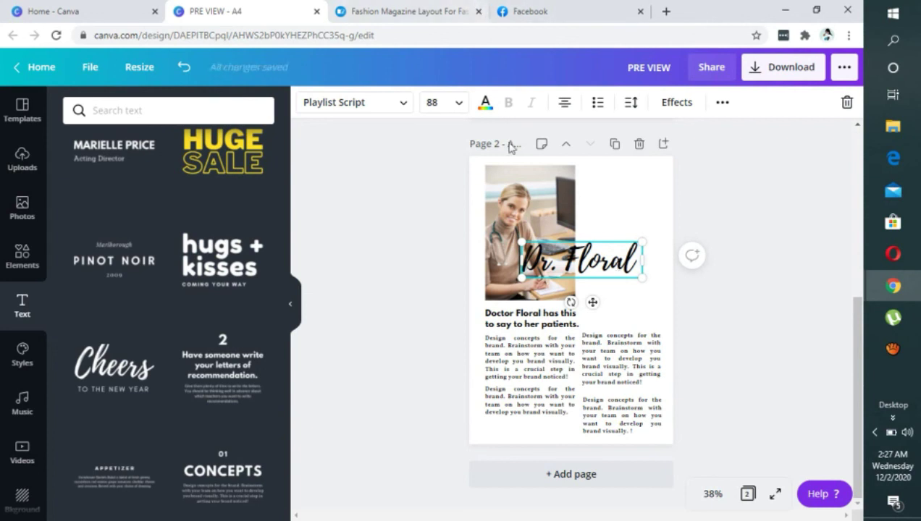
Step: Try the uploaded Angelica and Barnett fonts on the doctor's signature text
{"action": "left_click", "coordinate": [364, 103]}
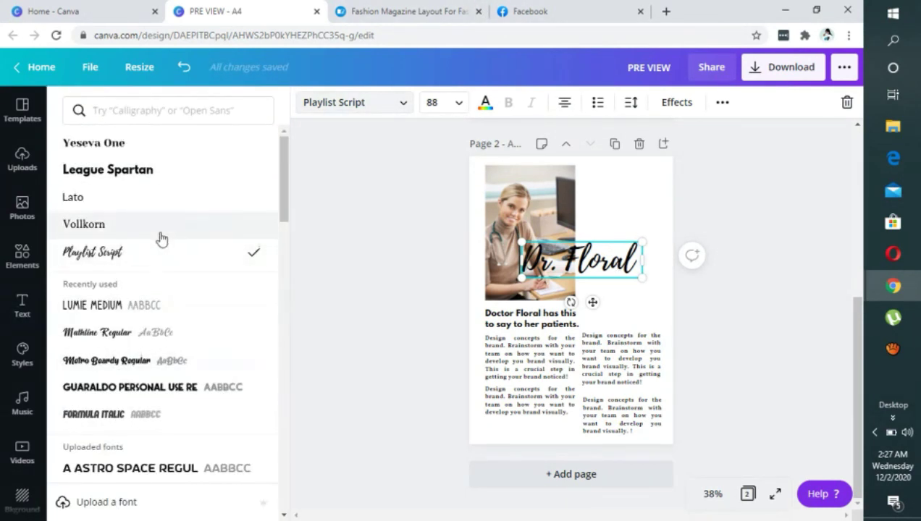
{"action": "scroll", "coordinate": [163, 312], "scroll_direction": "down", "scroll_amount": 5}
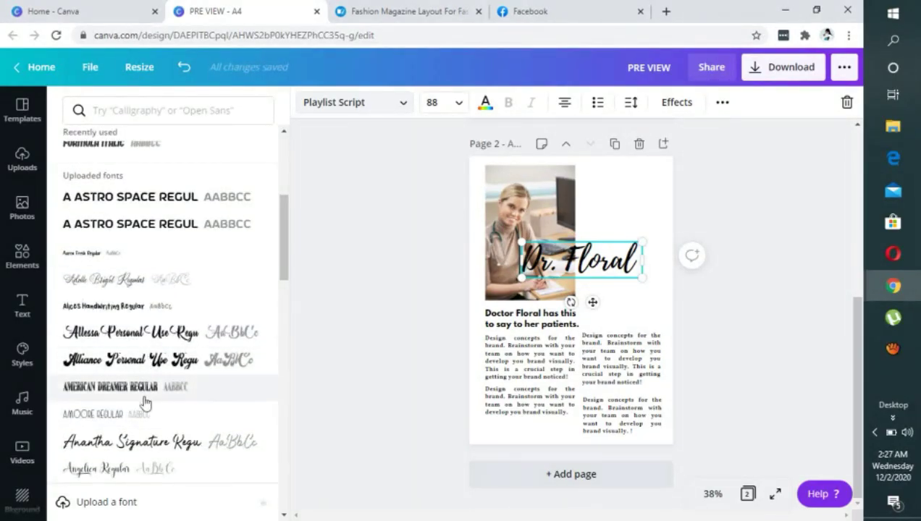
{"action": "left_click", "coordinate": [116, 470]}
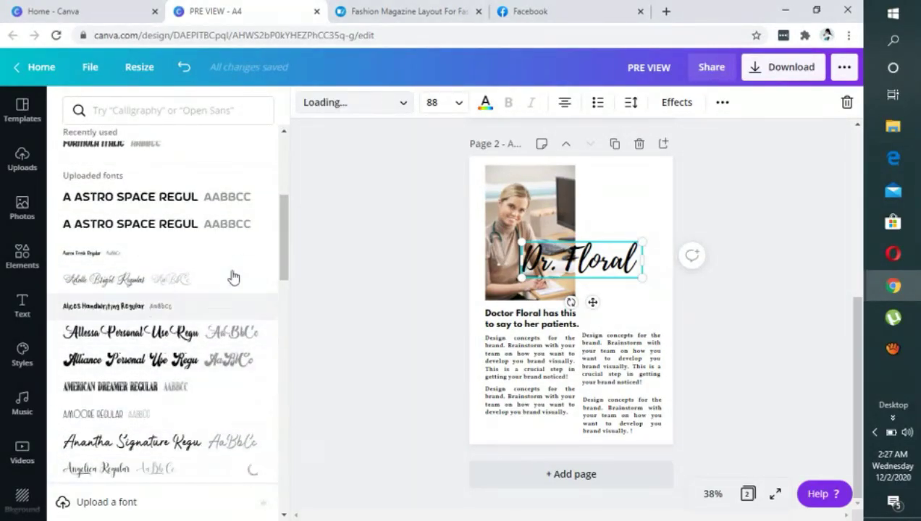
{"action": "scroll", "coordinate": [145, 347], "scroll_direction": "down", "scroll_amount": 3}
{"action": "scroll", "coordinate": [77, 443], "scroll_direction": "down", "scroll_amount": 5}
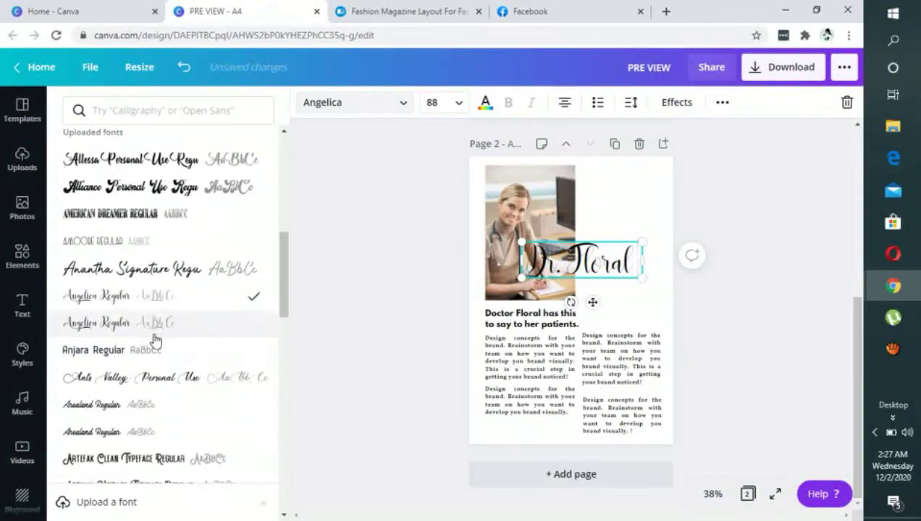
{"action": "left_click", "coordinate": [140, 458]}
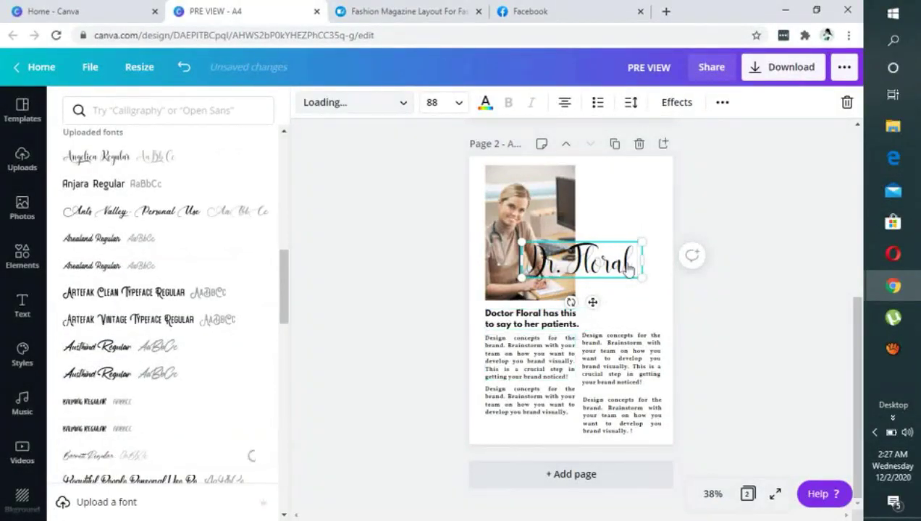
Step: Set the signature text's font to the uploaded Brigitte Eigner script
{"action": "scroll", "coordinate": [102, 377], "scroll_direction": "down", "scroll_amount": 5}
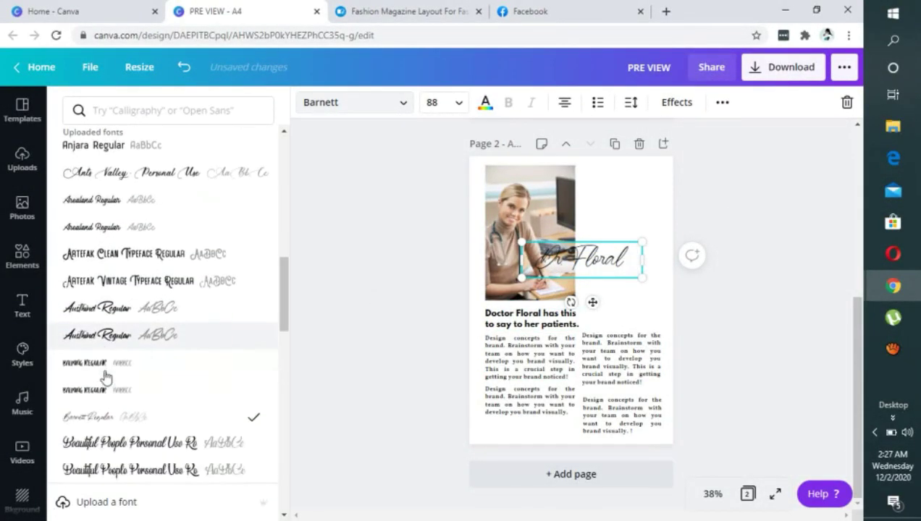
{"action": "scroll", "coordinate": [187, 376], "scroll_direction": "down", "scroll_amount": 3}
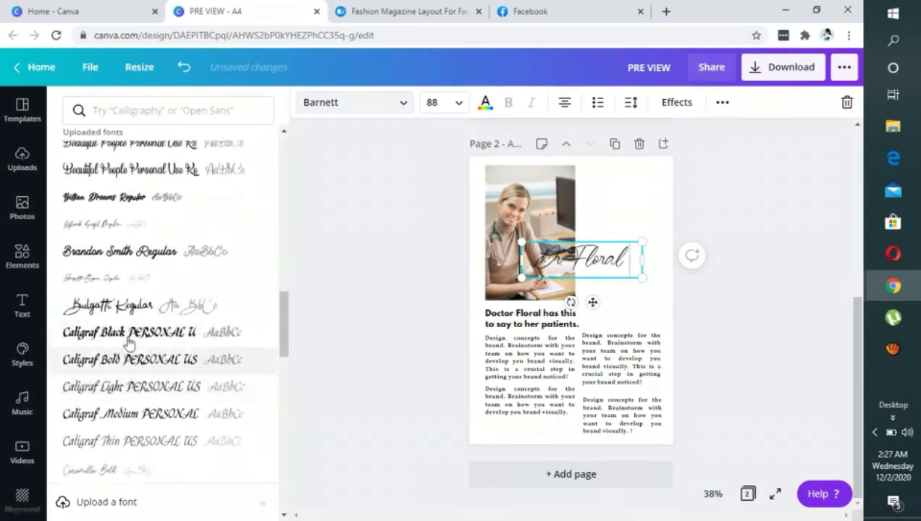
{"action": "left_click", "coordinate": [191, 279]}
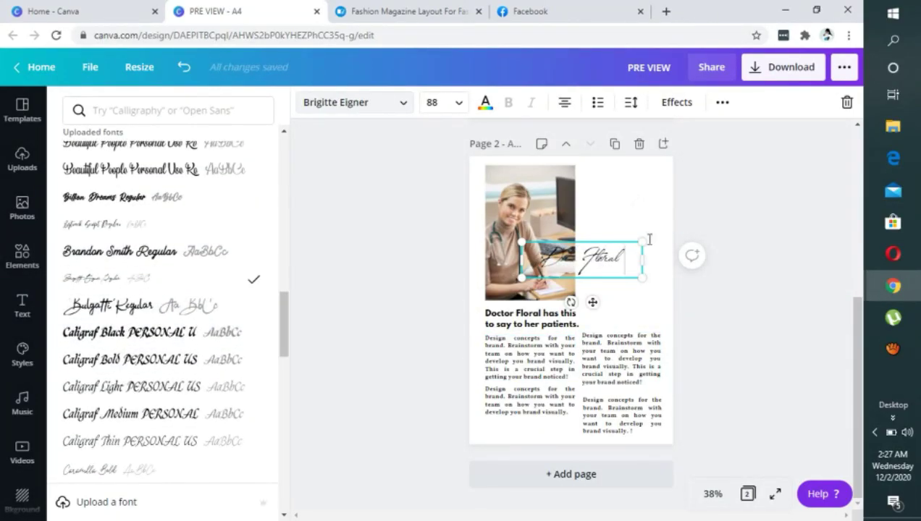
Step: Enlarge the signature to font size 110 and move it down and slightly left, over the portrait's lower right edge
{"action": "left_click_drag", "start_coordinate": [674, 214], "coordinate": [673, 214]}
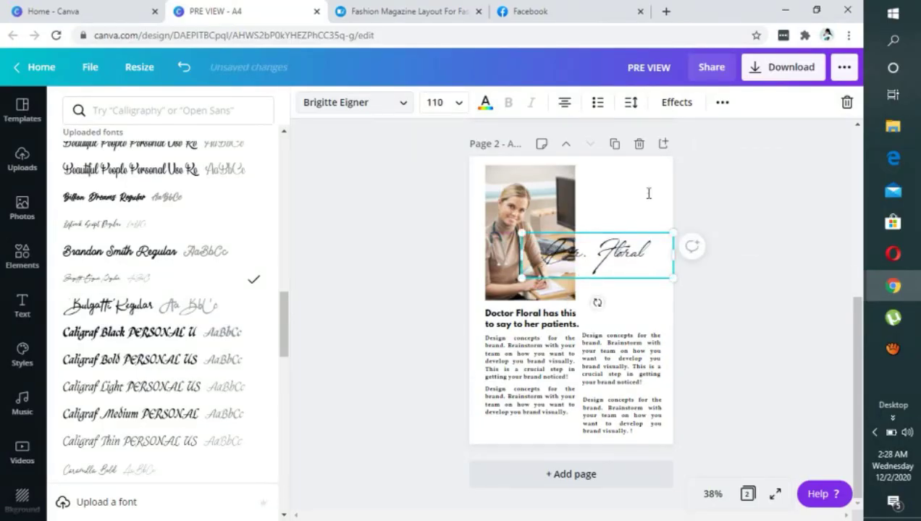
{"action": "left_click", "coordinate": [649, 193]}
{"action": "left_click_drag", "start_coordinate": [617, 262], "coordinate": [603, 283]}
Step: Color the signature text with the red from the document colors
{"action": "left_click", "coordinate": [485, 104]}
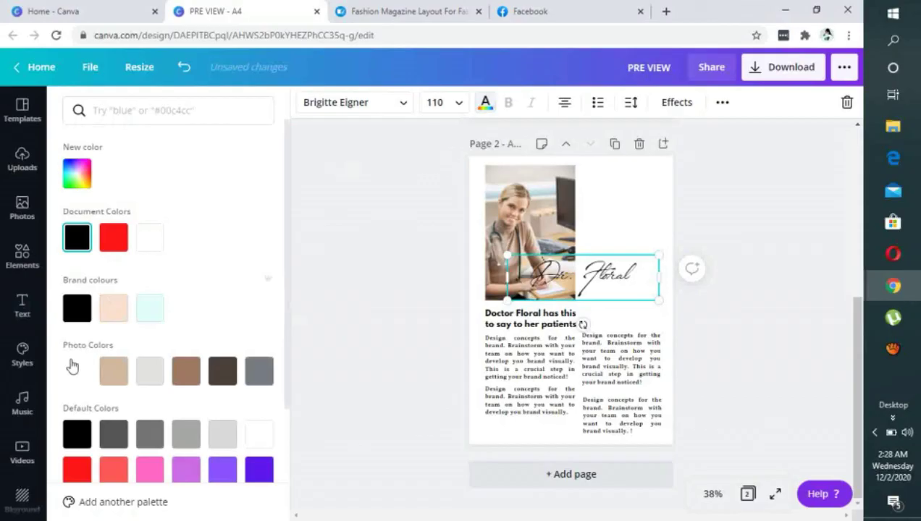
{"action": "left_click", "coordinate": [116, 247]}
{"action": "left_click", "coordinate": [722, 321]}
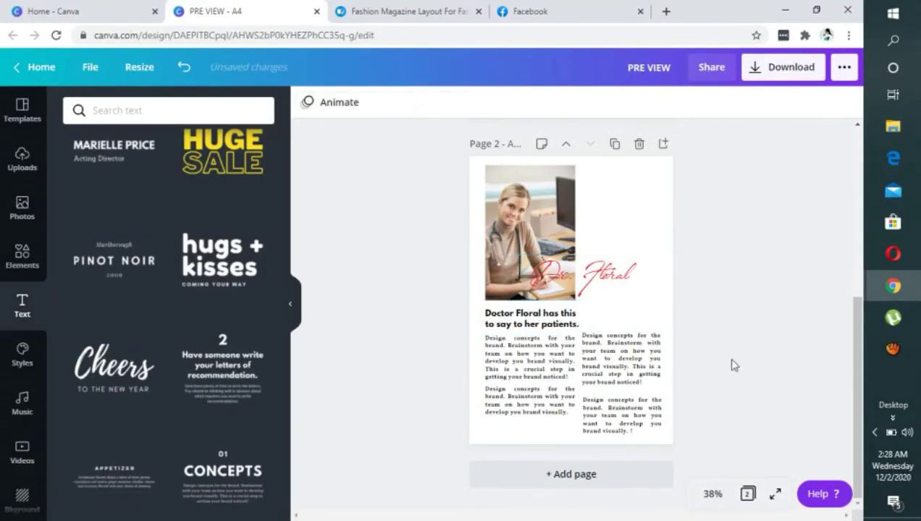
Step: Review the PRE VIEW contents page and the doctor's page to compare their finished layouts
{"action": "scroll", "coordinate": [732, 366], "scroll_direction": "up", "scroll_amount": 5}
{"action": "scroll", "coordinate": [731, 366], "scroll_direction": "down", "scroll_amount": 2}
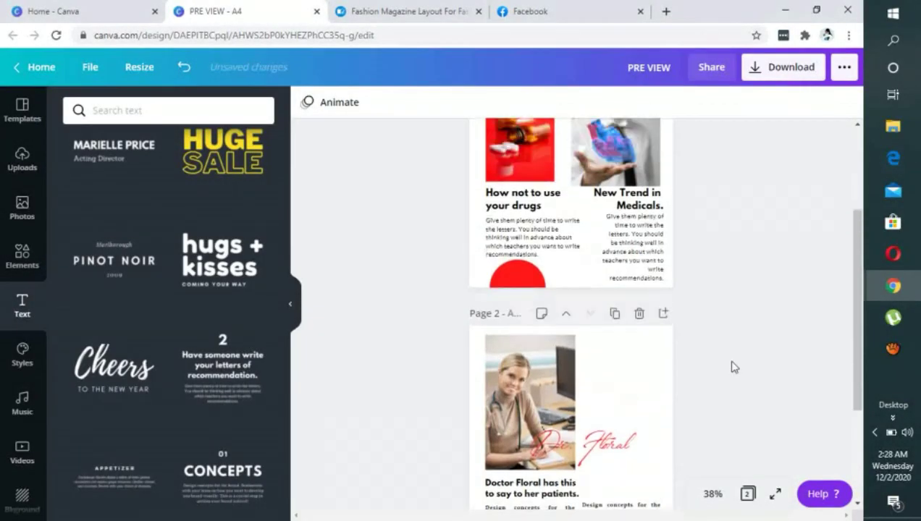
{"action": "scroll", "coordinate": [731, 365], "scroll_direction": "up", "scroll_amount": 3}
{"action": "scroll", "coordinate": [732, 366], "scroll_direction": "down", "scroll_amount": 3}
{"action": "scroll", "coordinate": [733, 363], "scroll_direction": "up", "scroll_amount": 3}
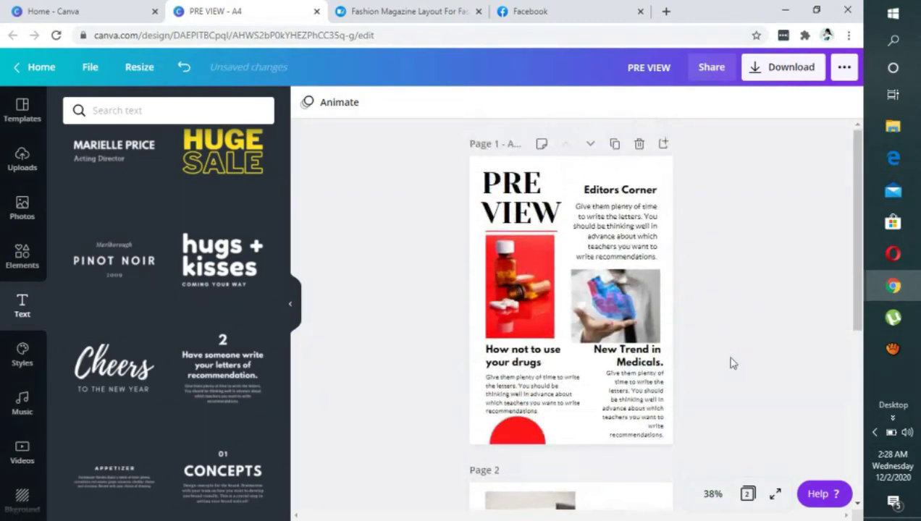
{"action": "scroll", "coordinate": [708, 275], "scroll_direction": "down", "scroll_amount": 3}
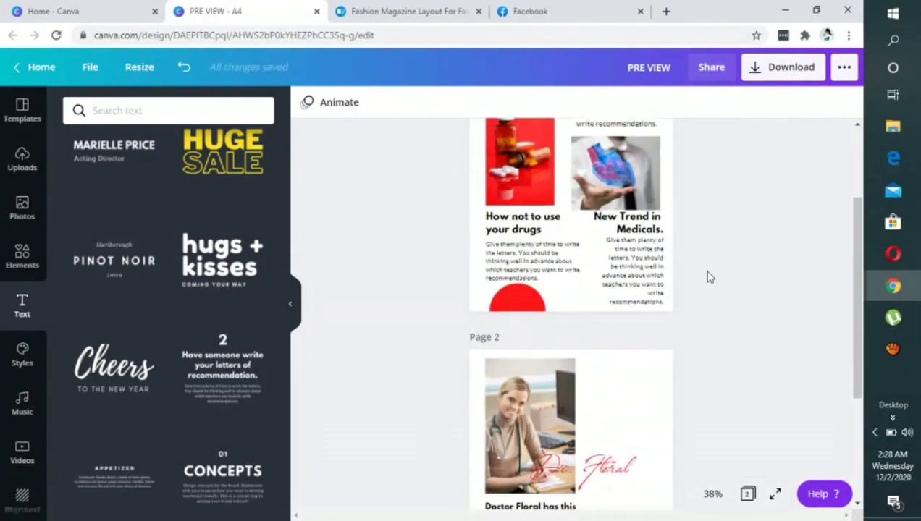
{"action": "scroll", "coordinate": [708, 273], "scroll_direction": "up", "scroll_amount": 3}
{"action": "scroll", "coordinate": [710, 274], "scroll_direction": "down", "scroll_amount": 4}
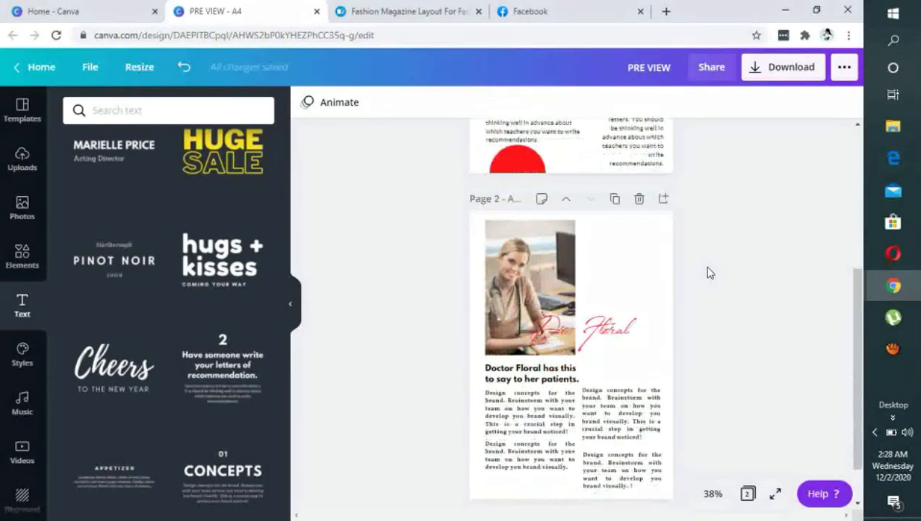